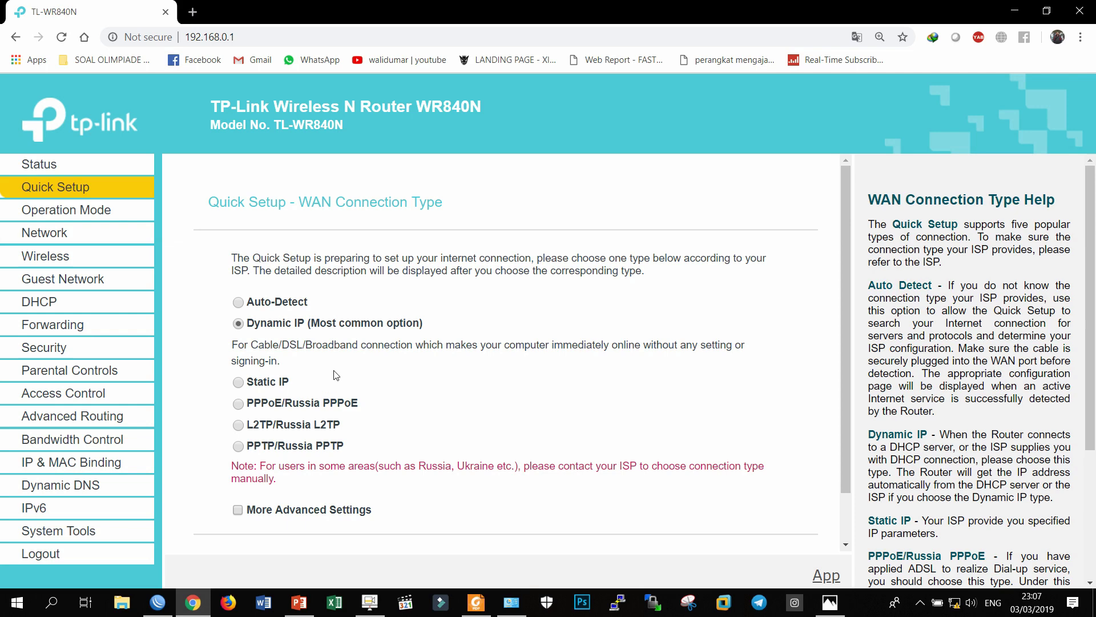
Continue past the WAN and MAC Clone steps without MAC cloning, then select the default SSID.
{"action": "scroll", "coordinate": [453, 488], "scroll_direction": "down", "scroll_amount": 1}
{"action": "left_click", "coordinate": [573, 511]}
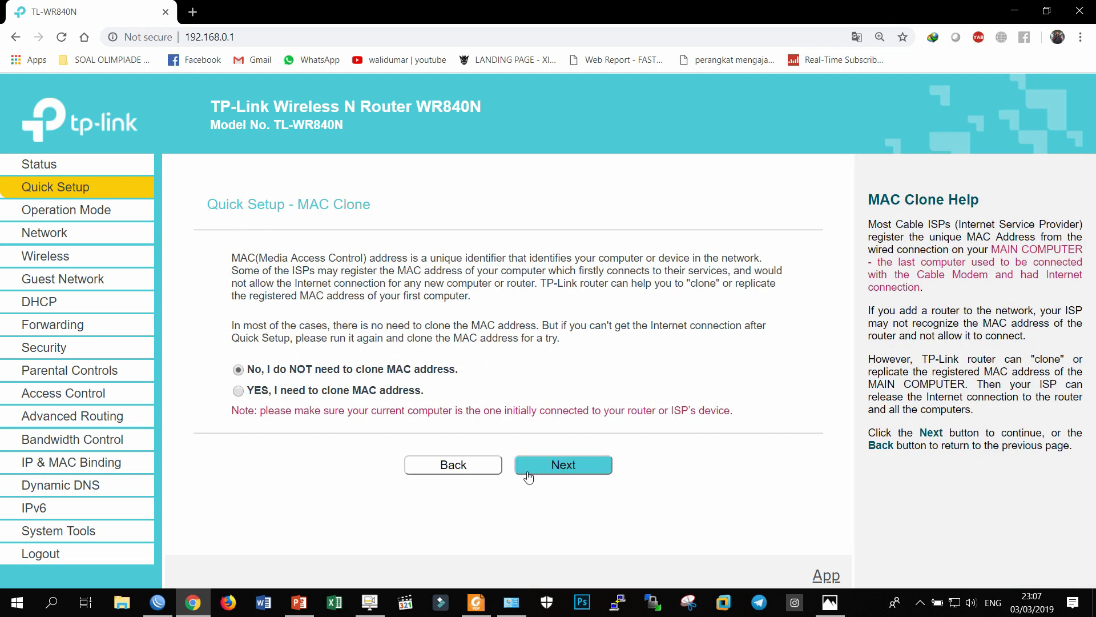
{"action": "left_click", "coordinate": [572, 474]}
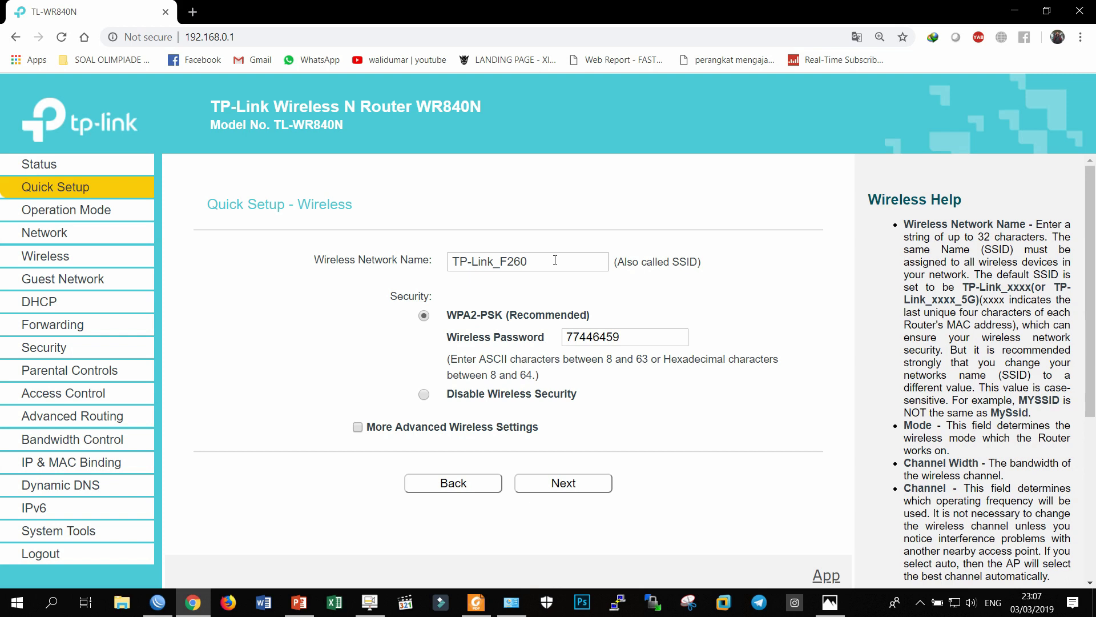
{"action": "left_click_drag", "start_coordinate": [555, 260], "coordinate": [410, 258]}
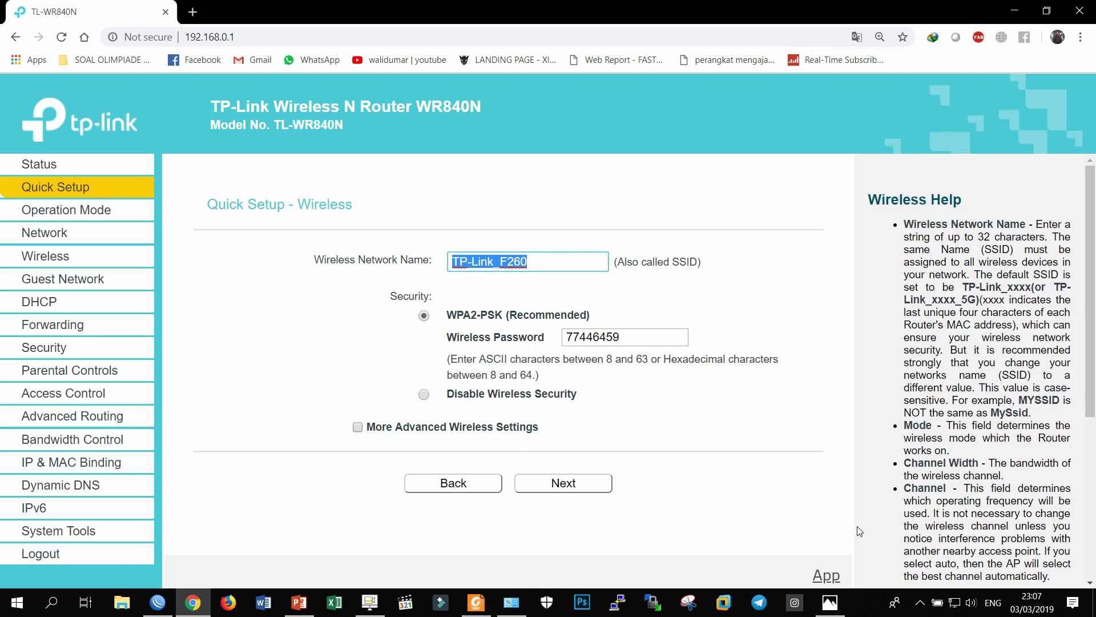
Name the wireless network AP-belajar-walid and enter a new wireless password.
{"action": "type", "text": "AP-"}
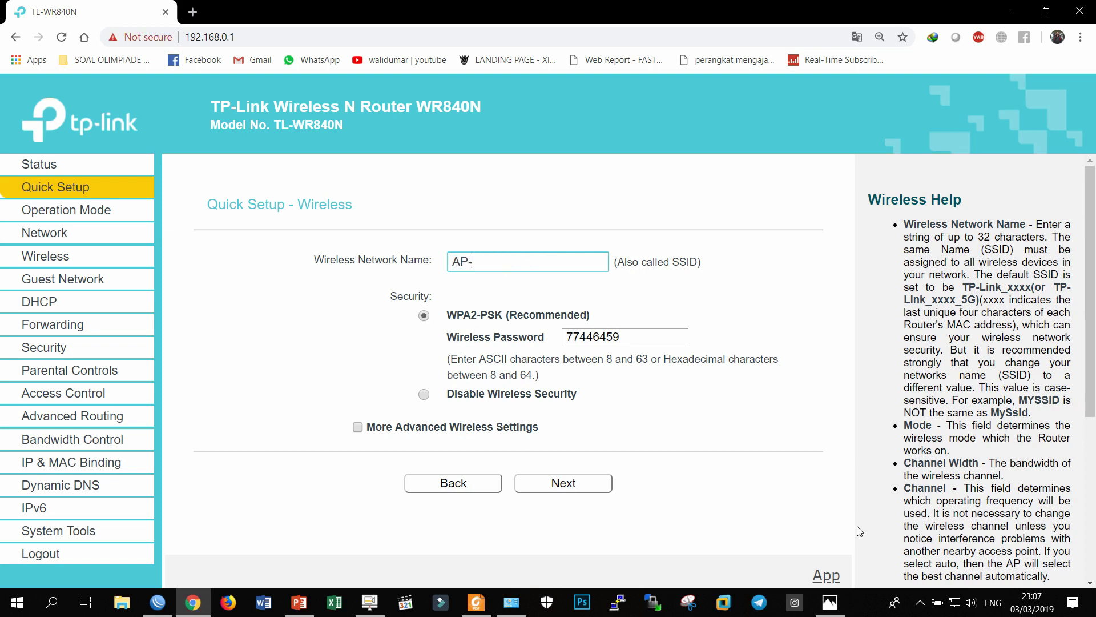
{"action": "type", "text": "belajar-wa"}
{"action": "type", "text": "ldu"}
{"action": "key", "text": "BackSpace"}
{"action": "key", "text": "BackSpace"}
{"action": "type", "text": "id"}
{"action": "double_click", "coordinate": [647, 335]}
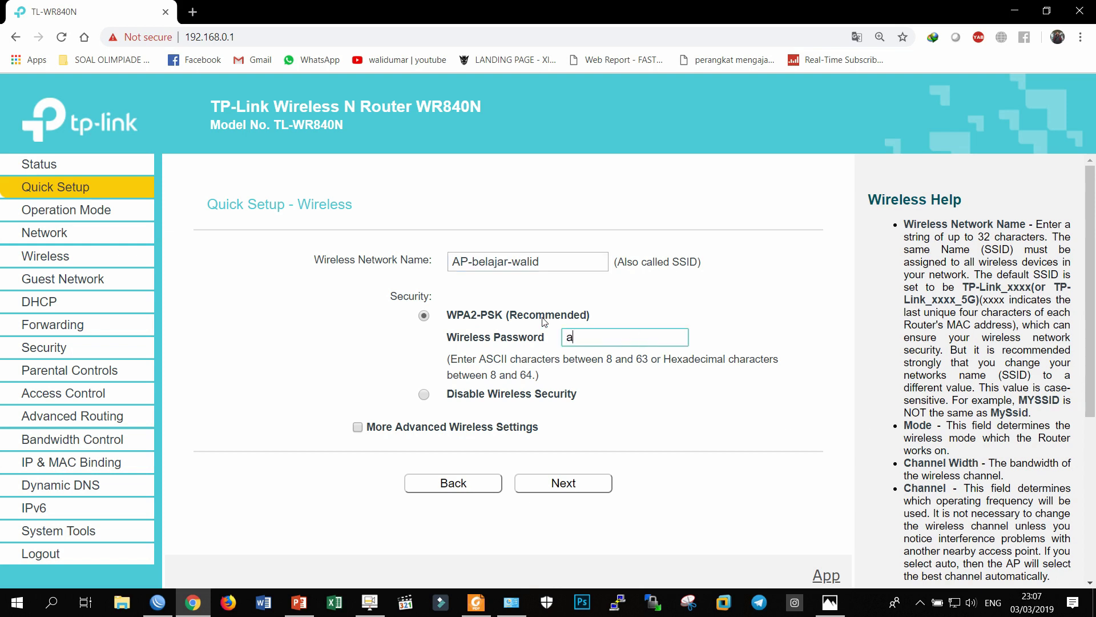
{"action": "key", "text": "ctrl+a"}
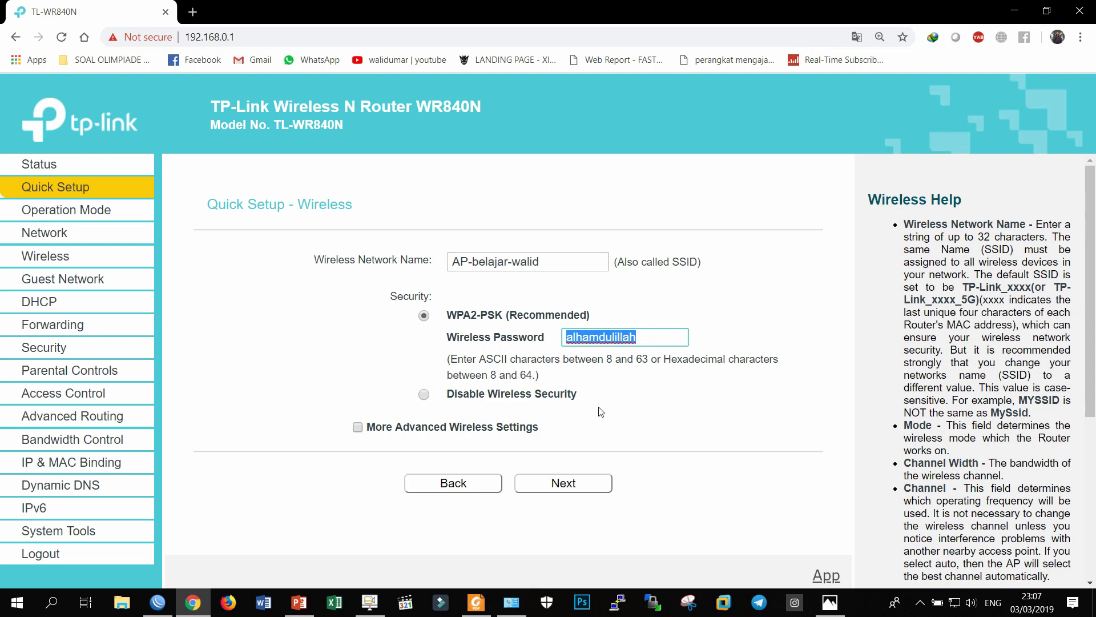
Review the confirmation summary and save the Quick Setup settings.
{"action": "left_click", "coordinate": [576, 484]}
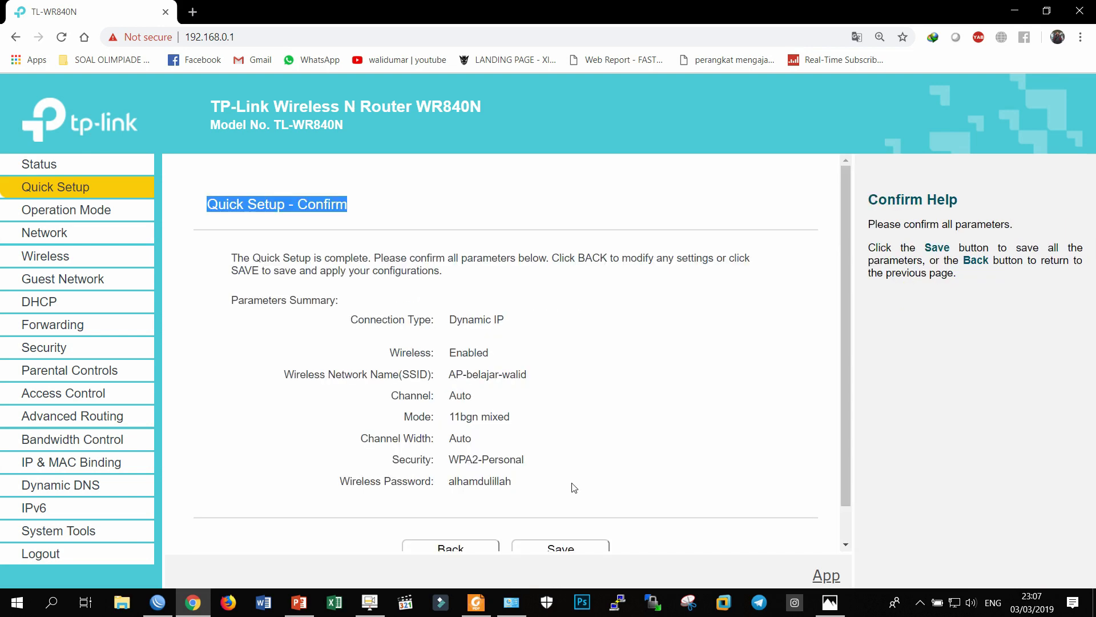
{"action": "scroll", "coordinate": [574, 489], "scroll_direction": "down", "scroll_amount": 1}
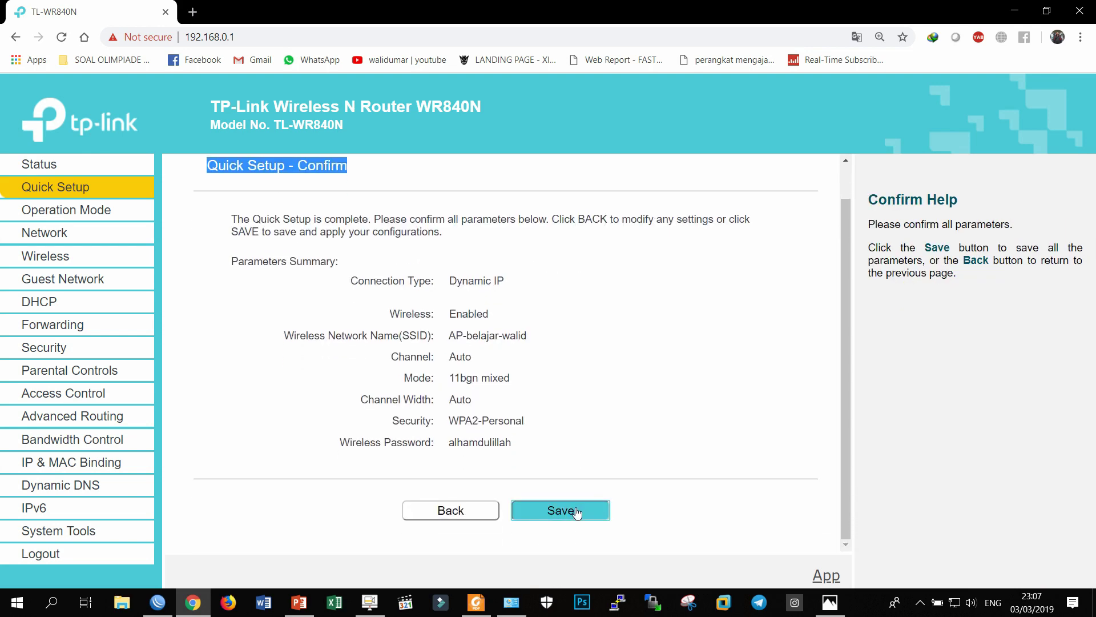
{"action": "left_click", "coordinate": [577, 512]}
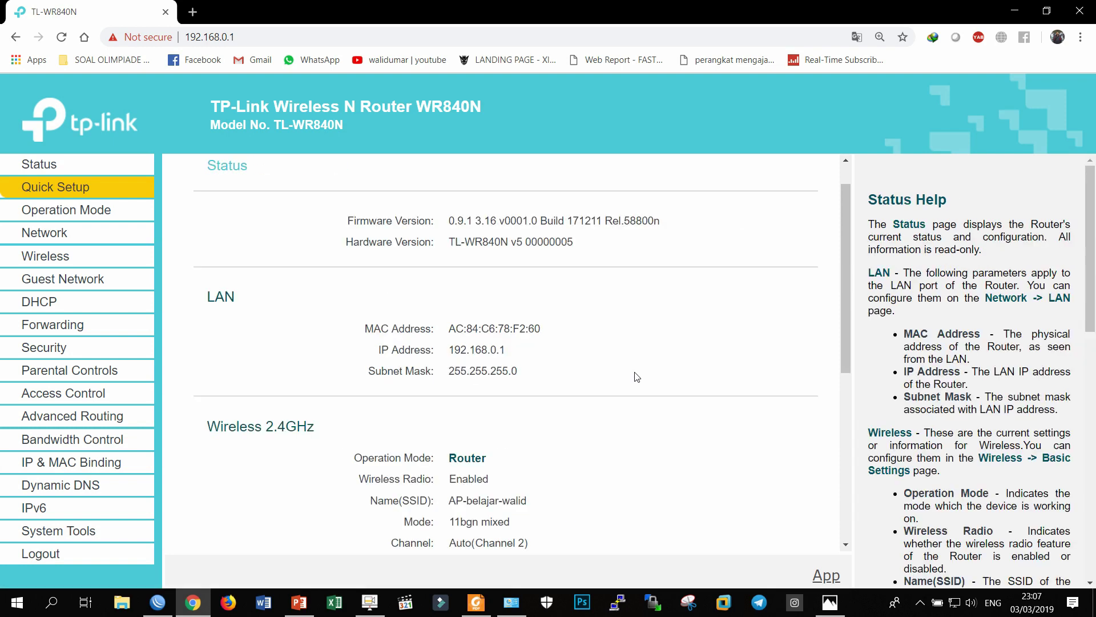
{"action": "scroll", "coordinate": [637, 377], "scroll_direction": "down", "scroll_amount": 5}
{"action": "scroll", "coordinate": [638, 377], "scroll_direction": "down", "scroll_amount": 3}
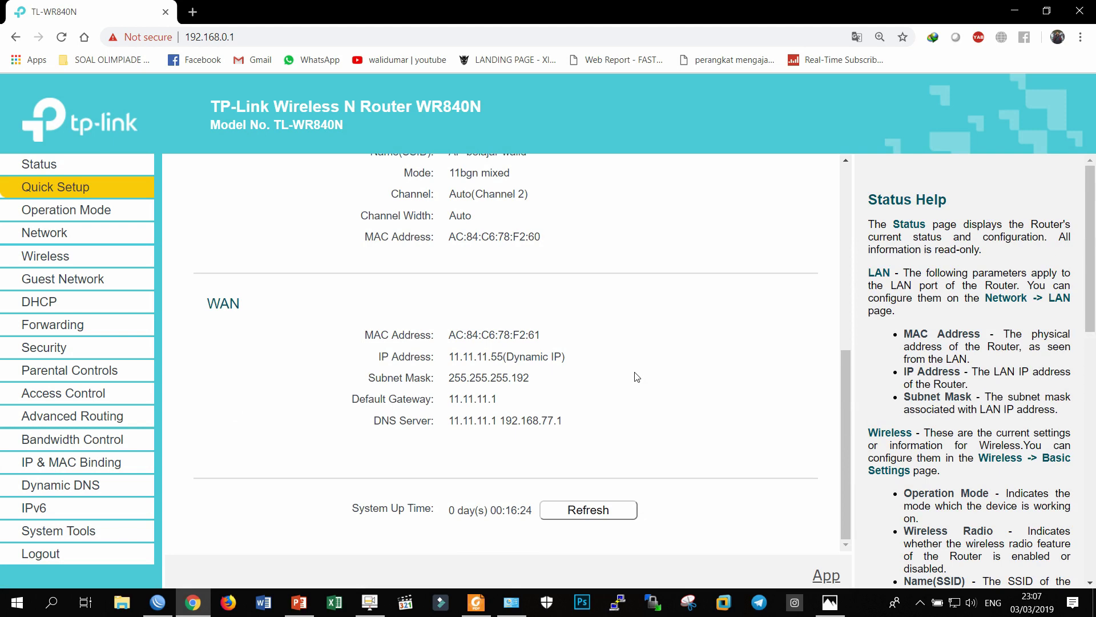
{"action": "scroll", "coordinate": [637, 377], "scroll_direction": "up", "scroll_amount": 3}
{"action": "scroll", "coordinate": [637, 377], "scroll_direction": "up", "scroll_amount": 4}
{"action": "scroll", "coordinate": [637, 377], "scroll_direction": "down", "scroll_amount": 1}
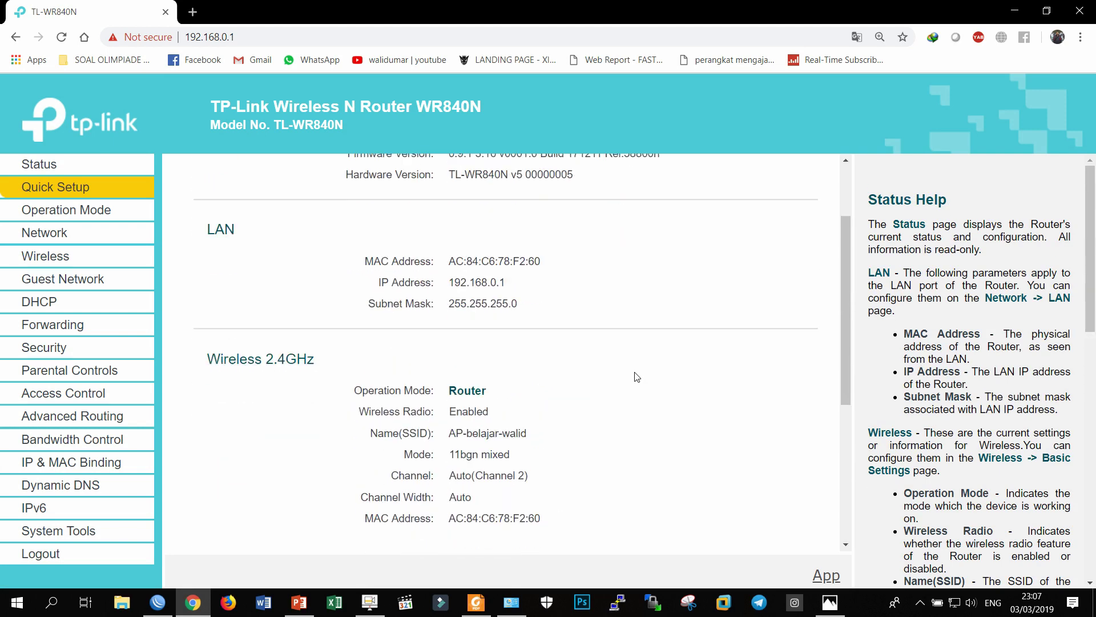
{"action": "scroll", "coordinate": [637, 377], "scroll_direction": "down", "scroll_amount": 3}
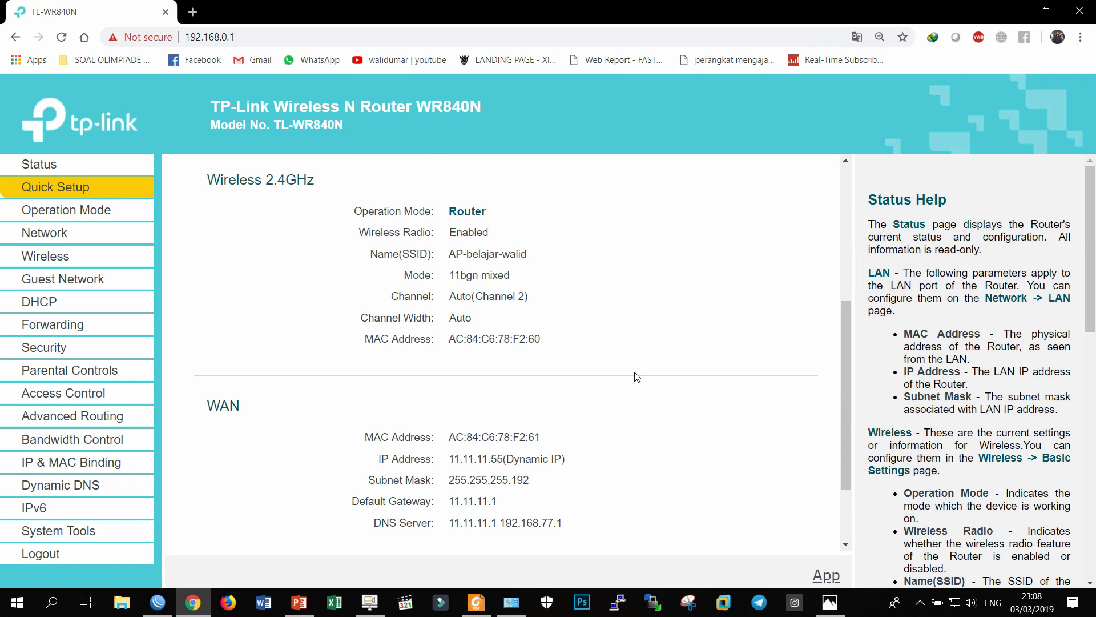
{"action": "scroll", "coordinate": [637, 376], "scroll_direction": "down", "scroll_amount": 1}
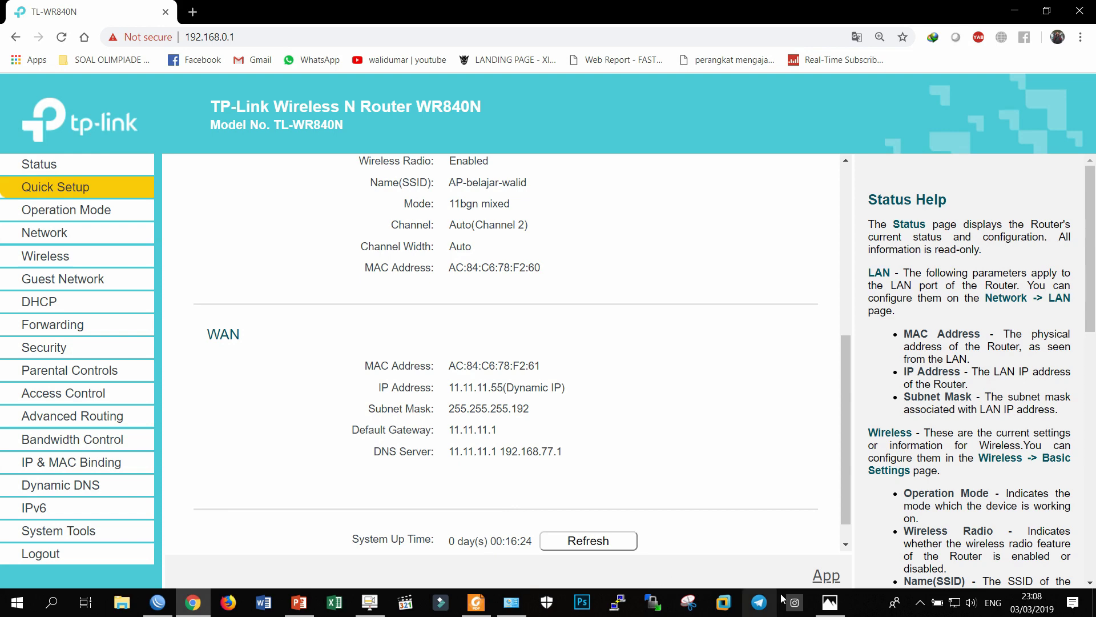
{"action": "left_click", "coordinate": [829, 602]}
{"action": "left_click", "coordinate": [829, 603]}
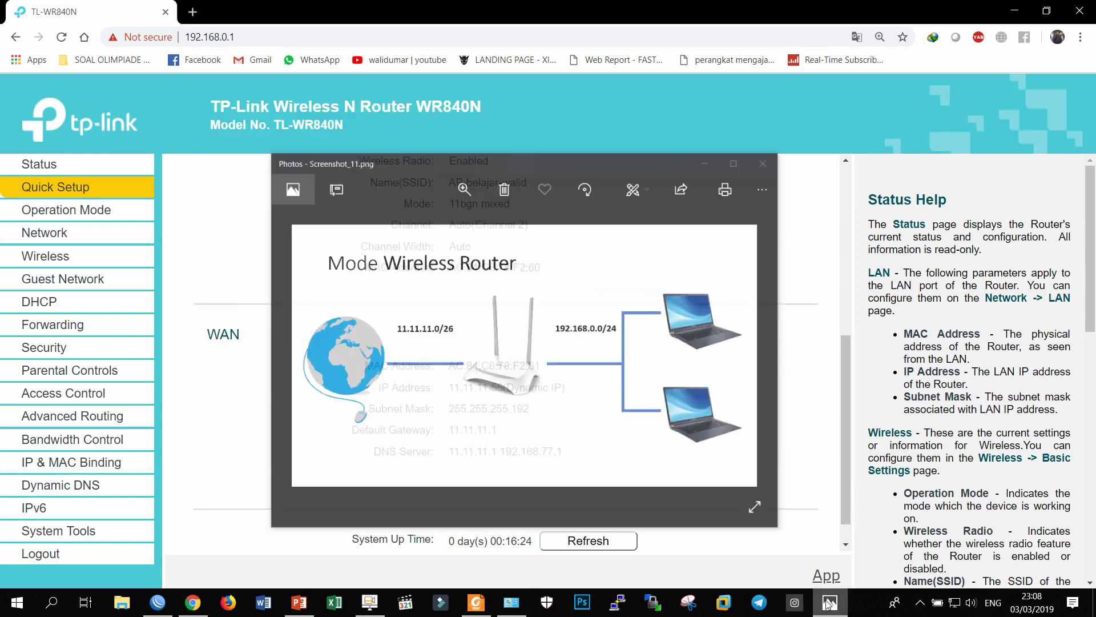
{"action": "left_click", "coordinate": [829, 603]}
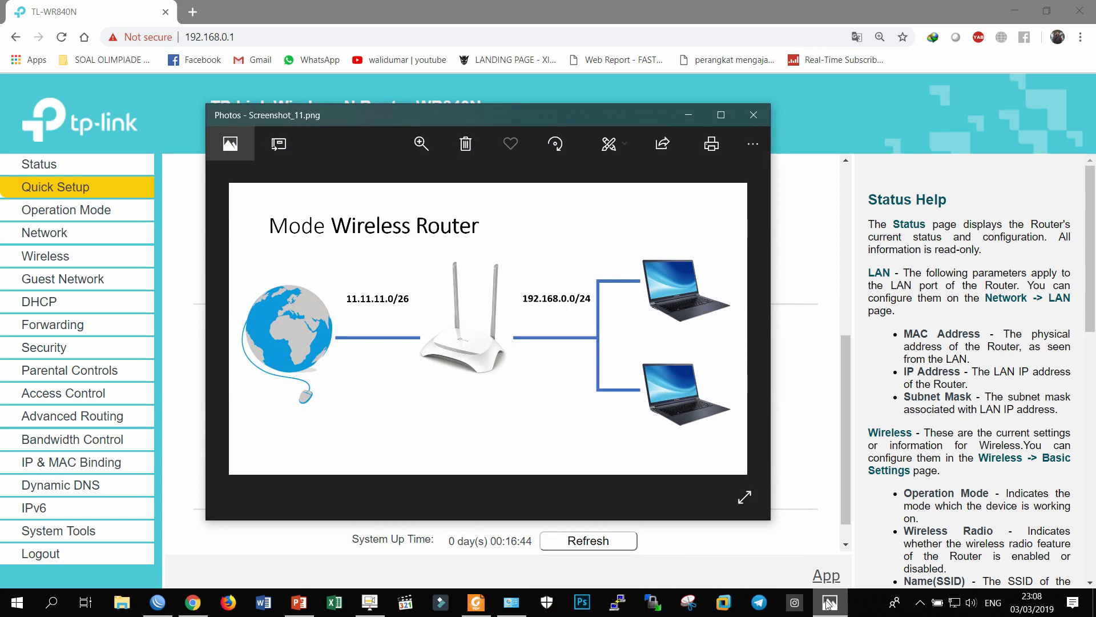
{"action": "left_click", "coordinate": [829, 602]}
{"action": "scroll", "coordinate": [613, 479], "scroll_direction": "down", "scroll_amount": 1}
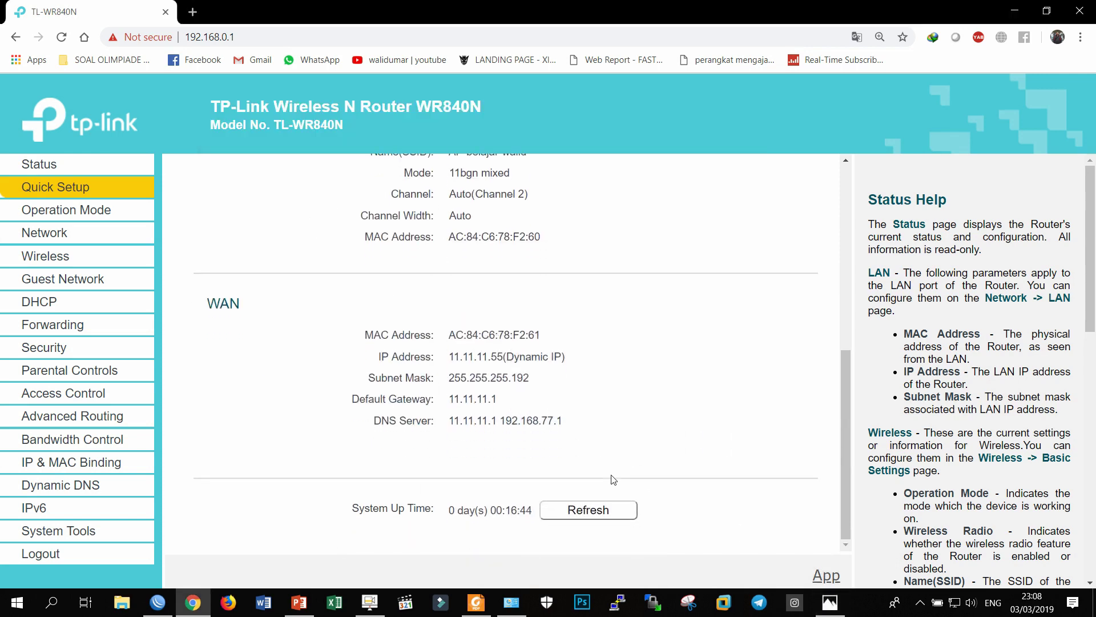
{"action": "scroll", "coordinate": [605, 501], "scroll_direction": "up", "scroll_amount": 5}
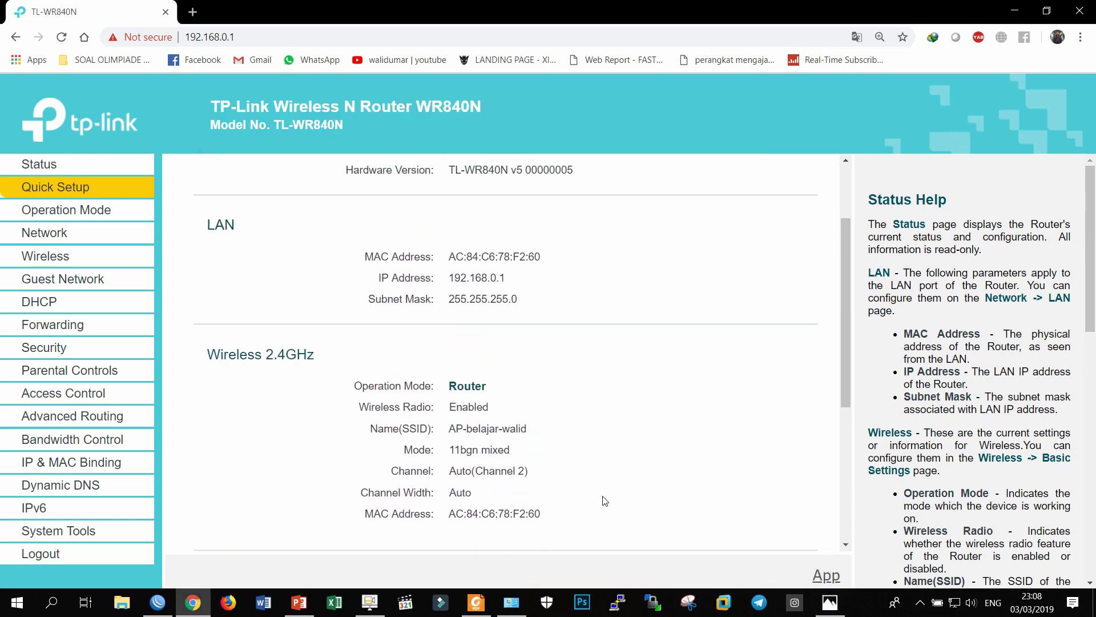
{"action": "scroll", "coordinate": [605, 502], "scroll_direction": "up", "scroll_amount": 2}
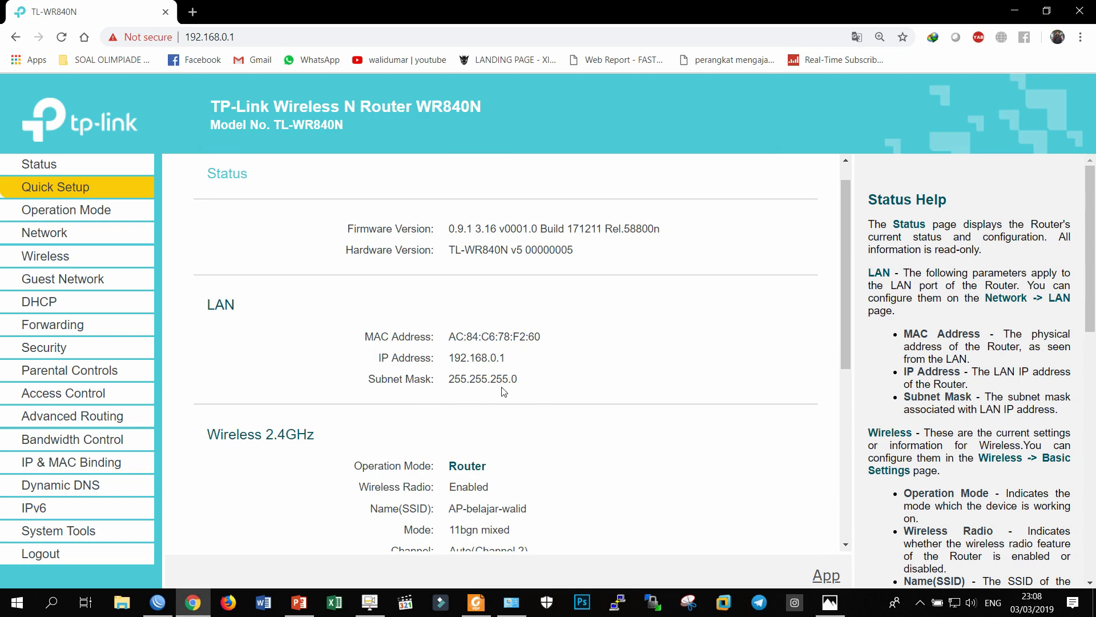
Turn Wi-Fi on and start connecting to the AP-belajar-walid network.
{"action": "left_click", "coordinate": [954, 604]}
{"action": "left_click", "coordinate": [875, 557]}
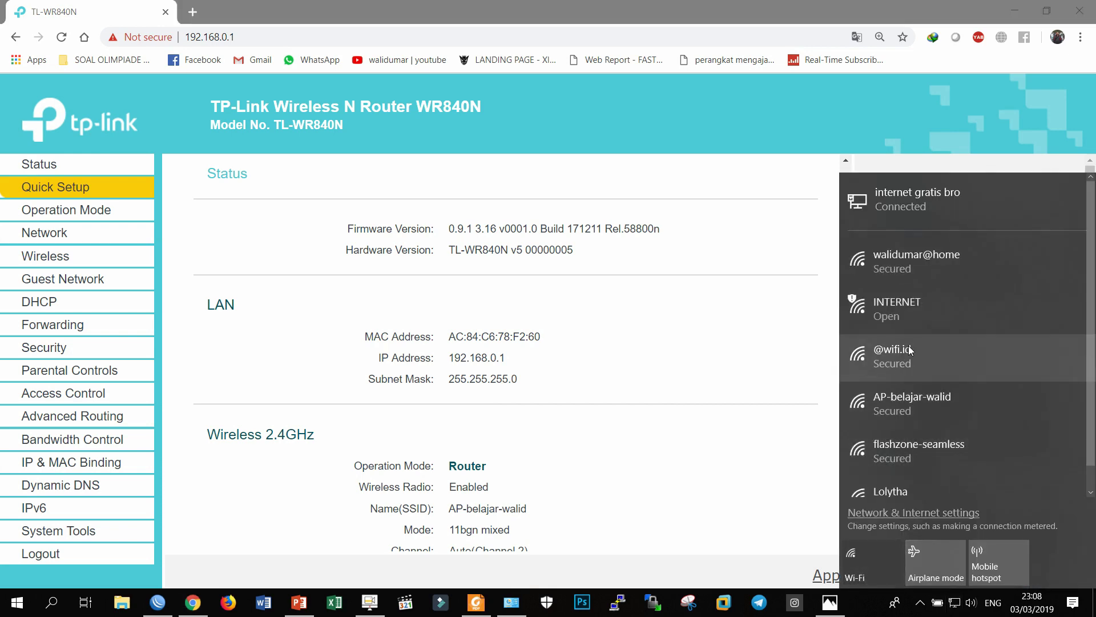
{"action": "scroll", "coordinate": [909, 346], "scroll_direction": "down", "scroll_amount": 1}
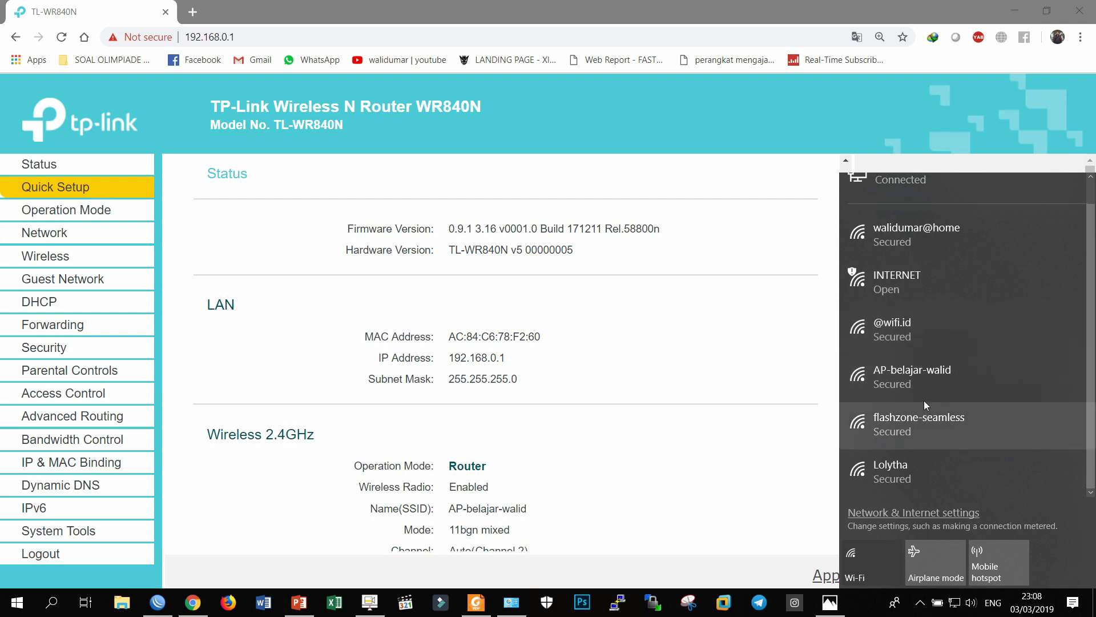
{"action": "left_click", "coordinate": [927, 383]}
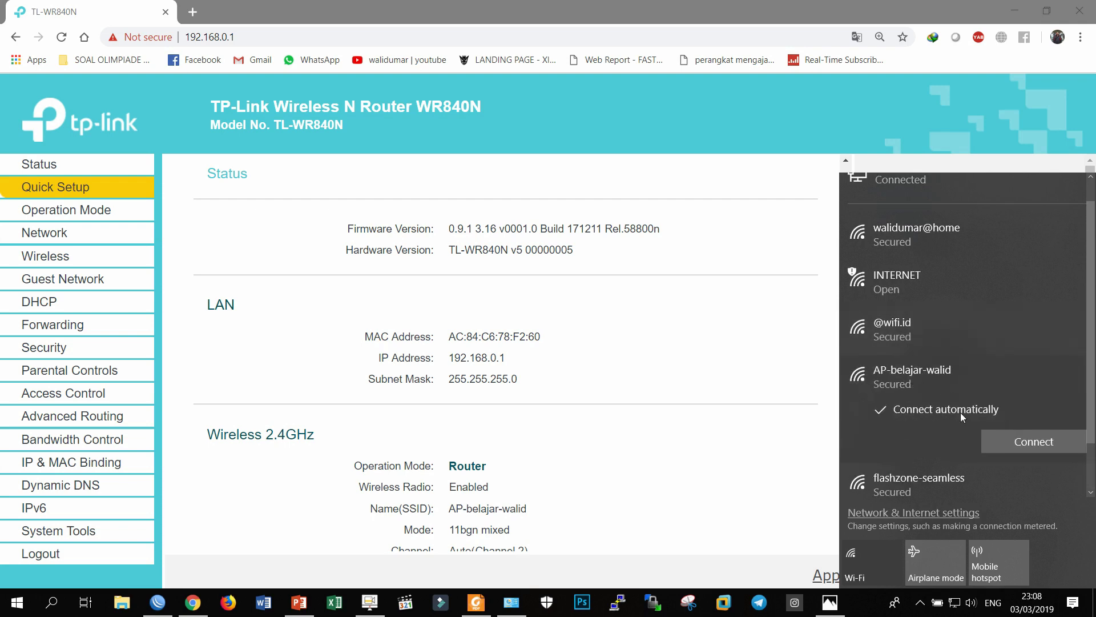
{"action": "left_click", "coordinate": [1018, 451]}
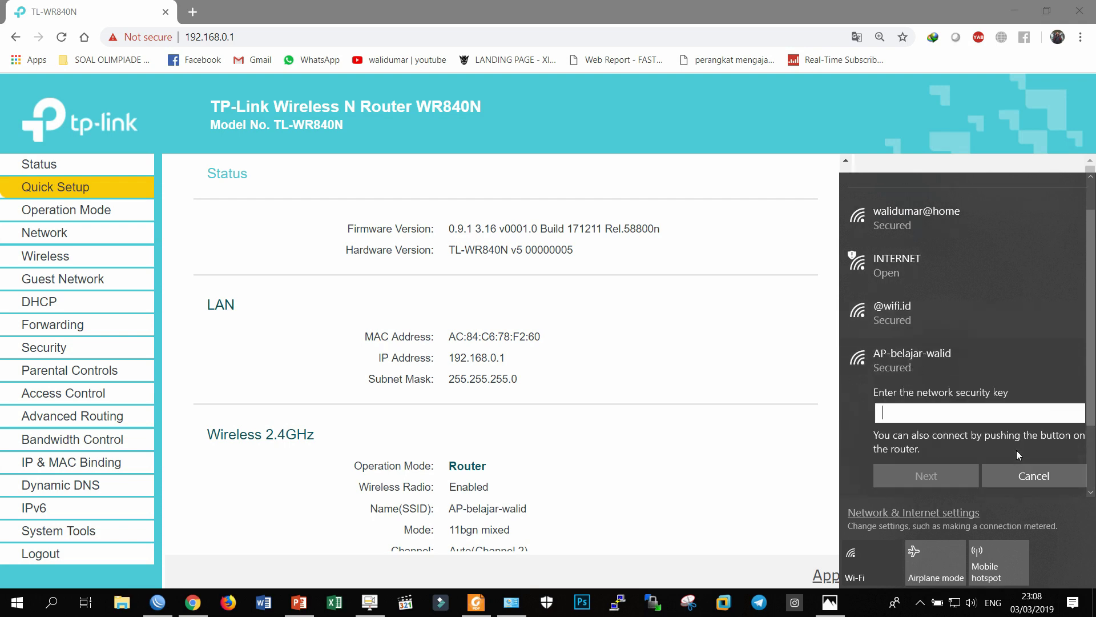
Paste the network security key, check it, and submit it to connect.
{"action": "right_click", "coordinate": [950, 419]}
{"action": "left_click", "coordinate": [947, 395]}
{"action": "left_click", "coordinate": [1075, 412]}
{"action": "left_click", "coordinate": [1076, 412]}
{"action": "left_click", "coordinate": [943, 476]}
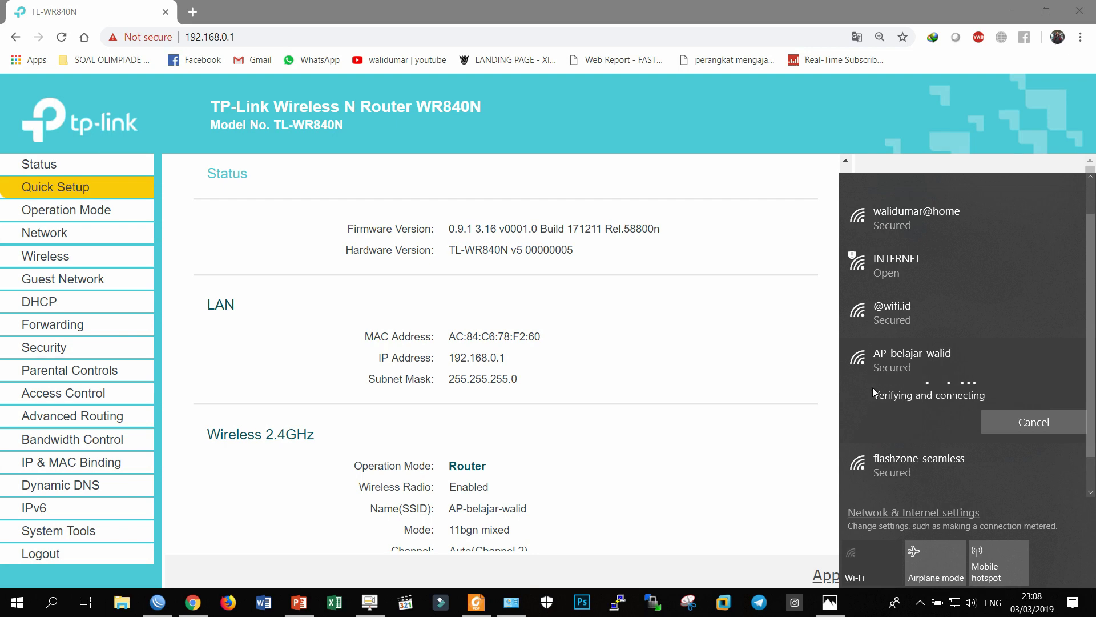
In Network Connections, cycle the adapter view through List, Tiles and Content.
{"action": "left_click", "coordinate": [511, 602]}
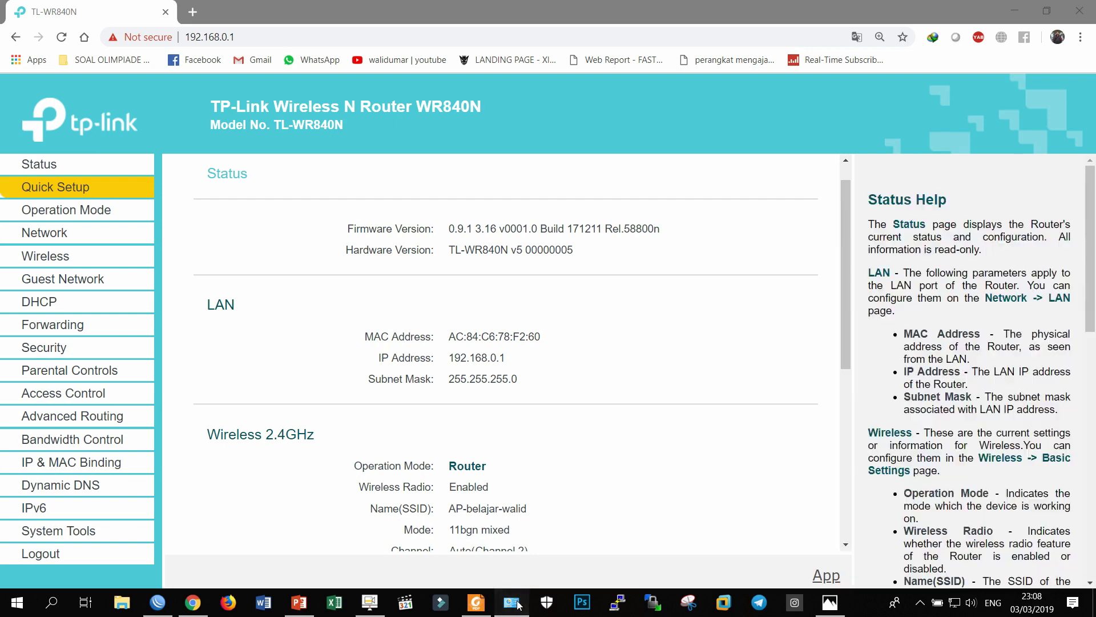
{"action": "left_click", "coordinate": [790, 288]}
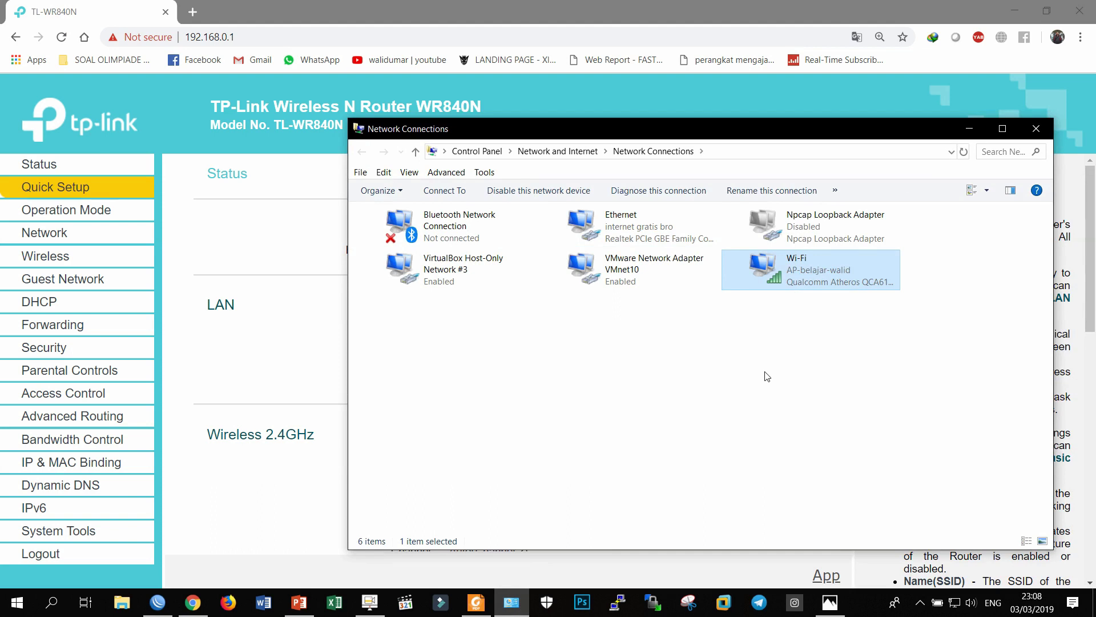
{"action": "left_click", "coordinate": [986, 190]}
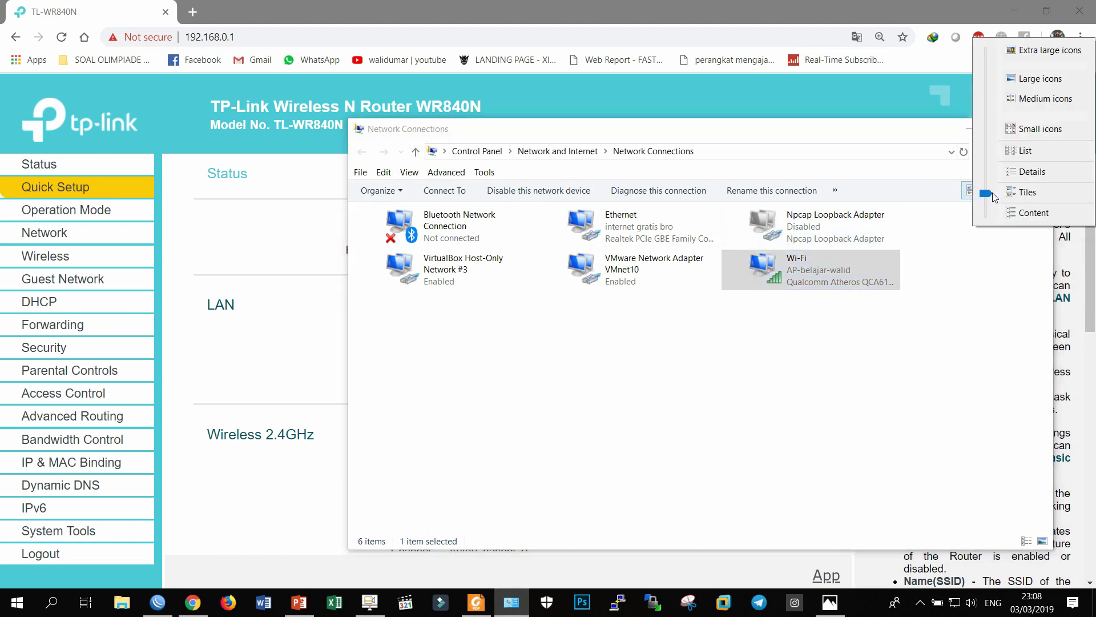
{"action": "left_click", "coordinate": [987, 149]}
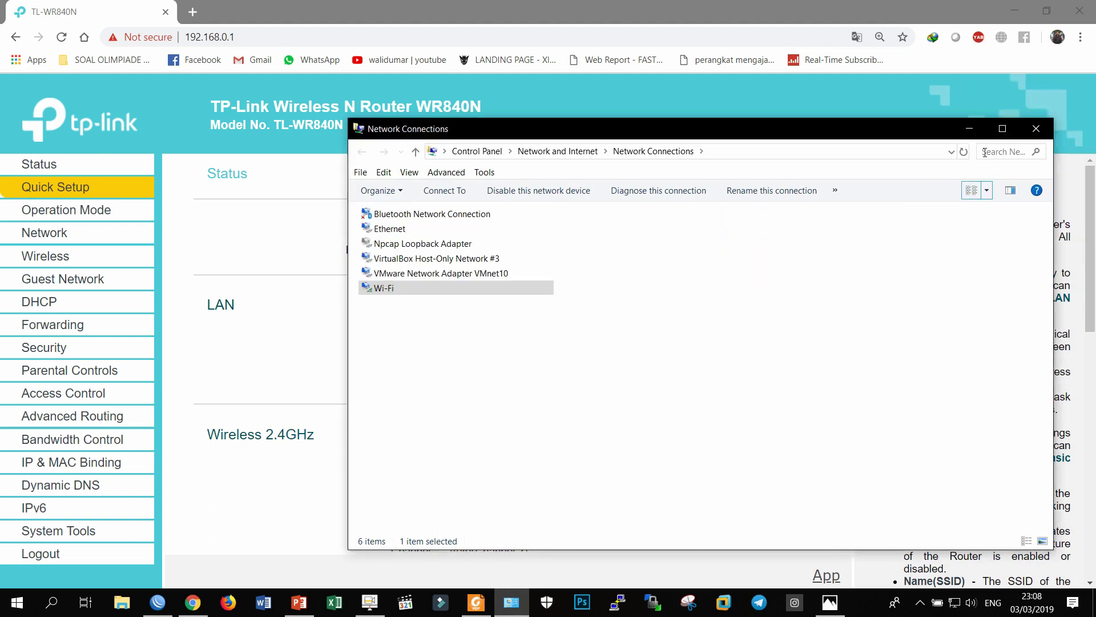
{"action": "left_click", "coordinate": [987, 225]}
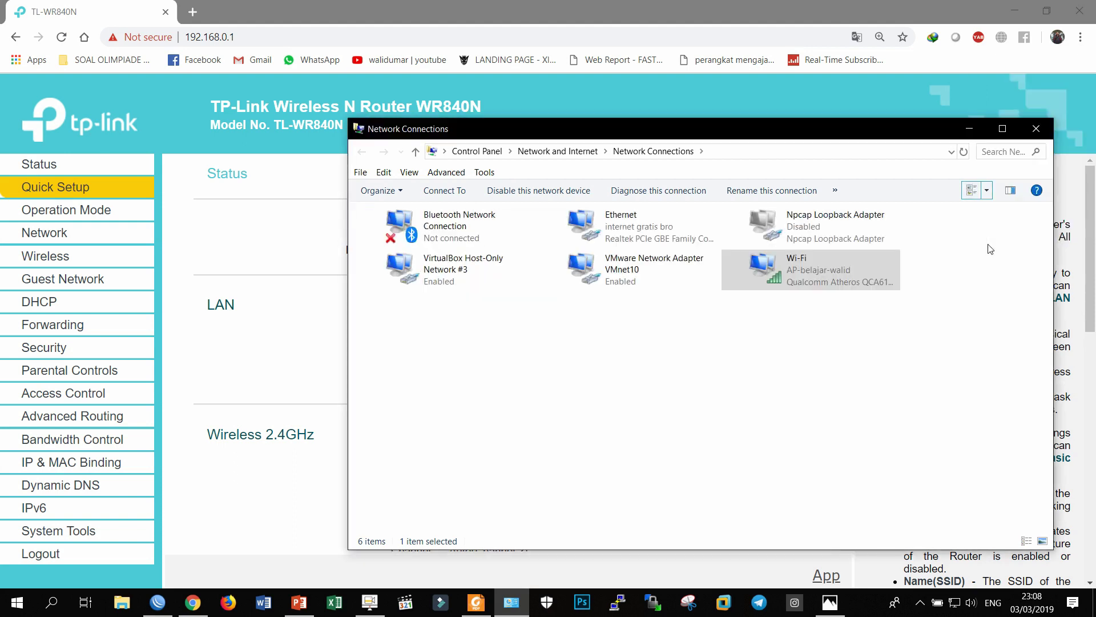
{"action": "left_click", "coordinate": [987, 191]}
{"action": "left_click", "coordinate": [999, 204]}
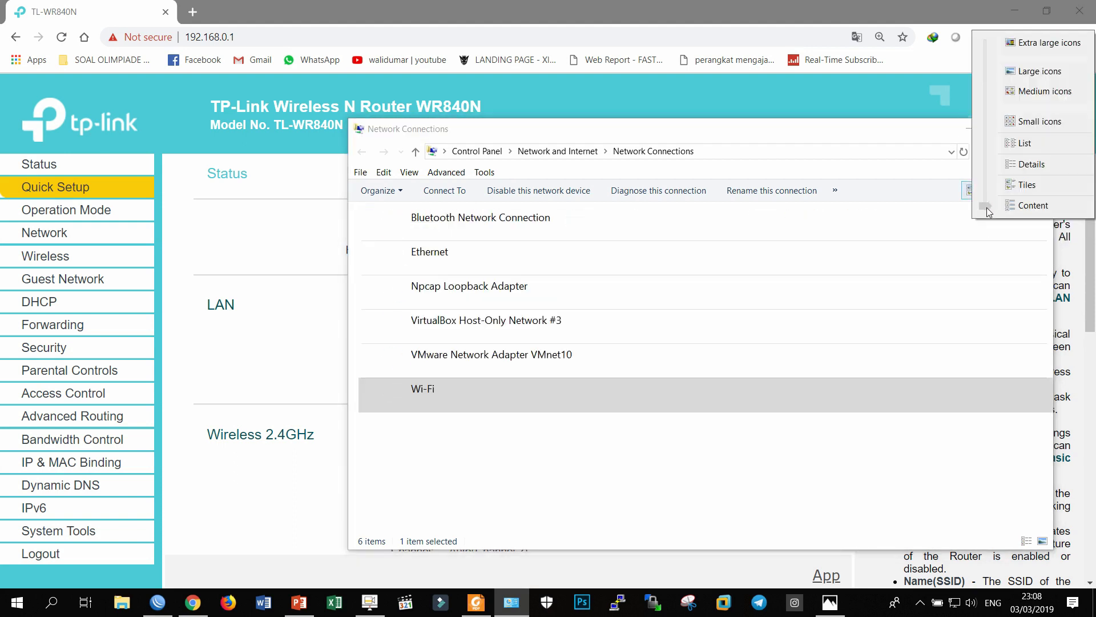
{"action": "left_click", "coordinate": [546, 446]}
{"action": "left_click", "coordinate": [444, 393]}
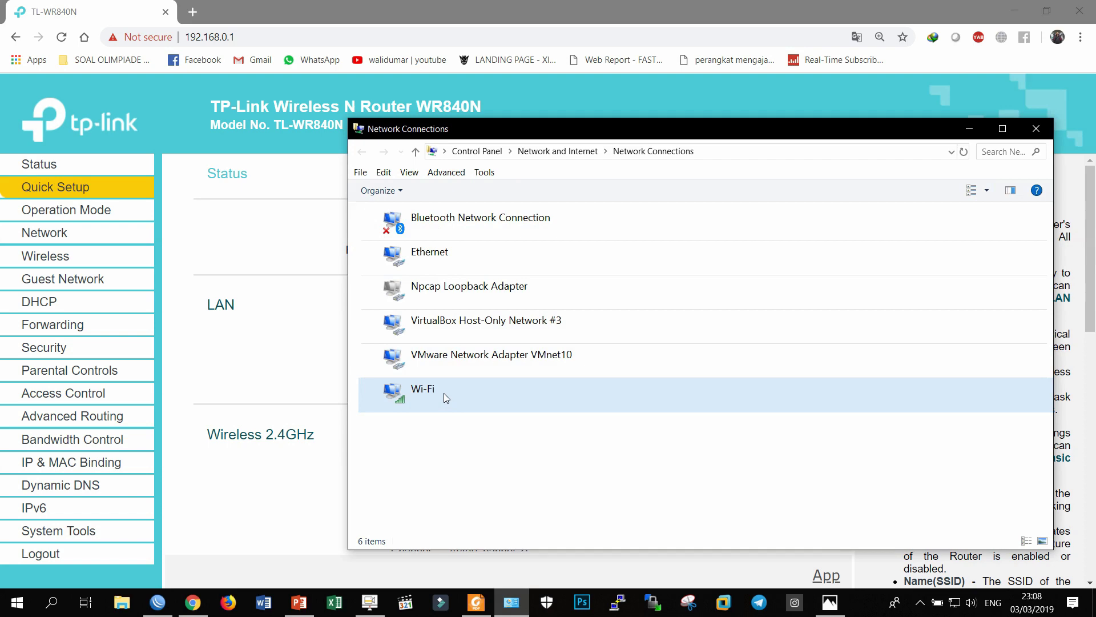
Open the Wi-Fi status and review the connection's address details.
{"action": "double_click", "coordinate": [444, 393]}
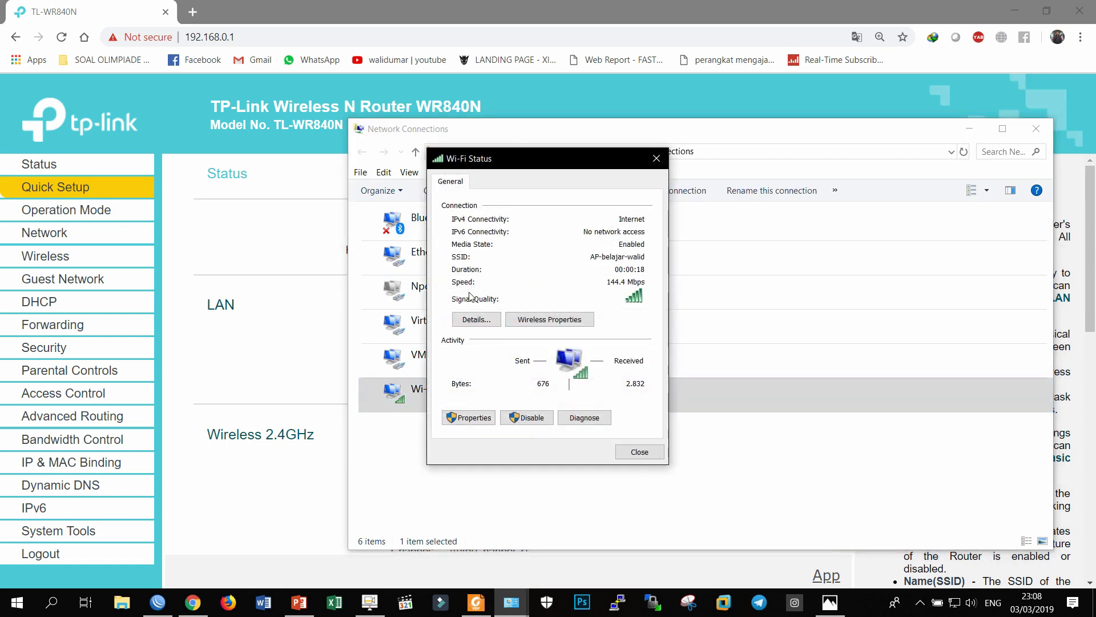
{"action": "left_click", "coordinate": [495, 318]}
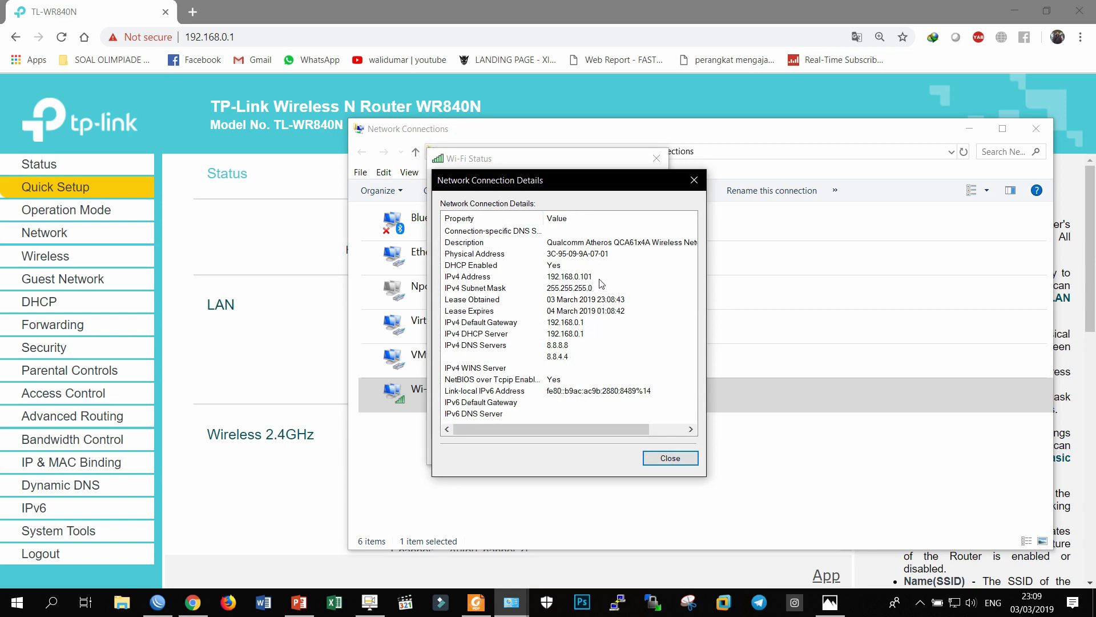
{"action": "left_click", "coordinate": [674, 458]}
{"action": "left_click", "coordinate": [641, 452]}
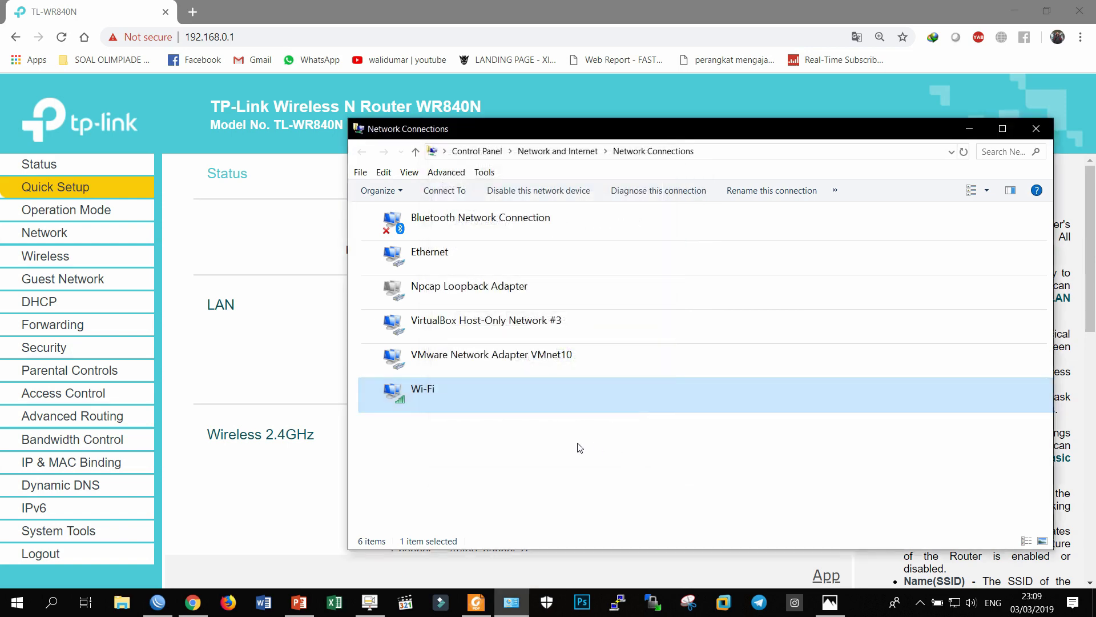
Show the adapters as Details, then Large icons, and open a new Chrome tab.
{"action": "left_click", "coordinate": [987, 190]}
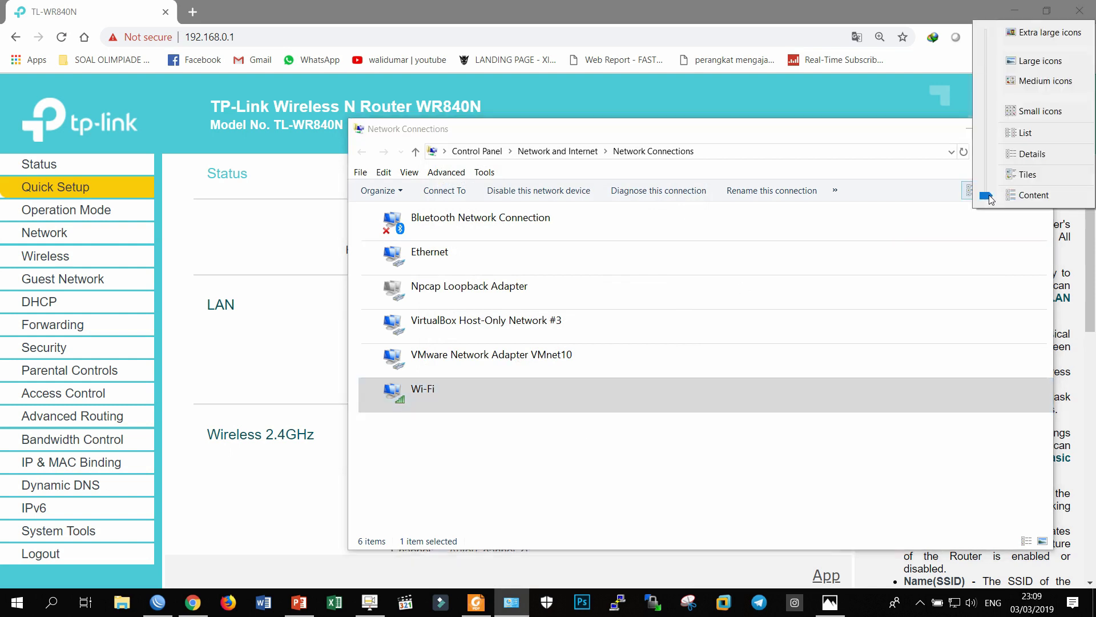
{"action": "left_click", "coordinate": [1032, 154]}
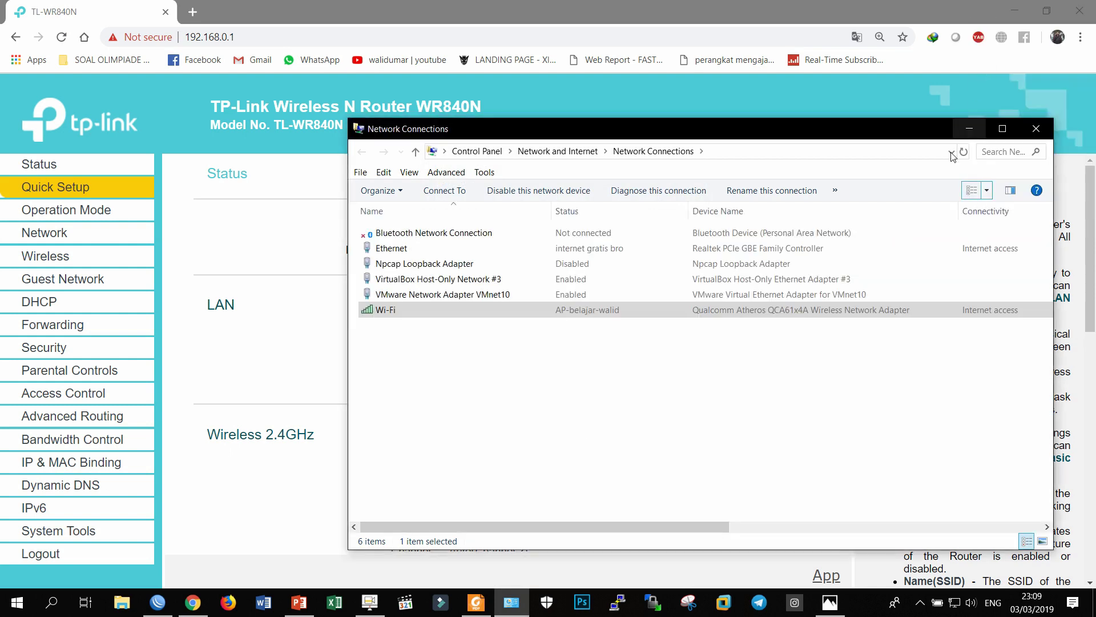
{"action": "left_click", "coordinate": [987, 191]}
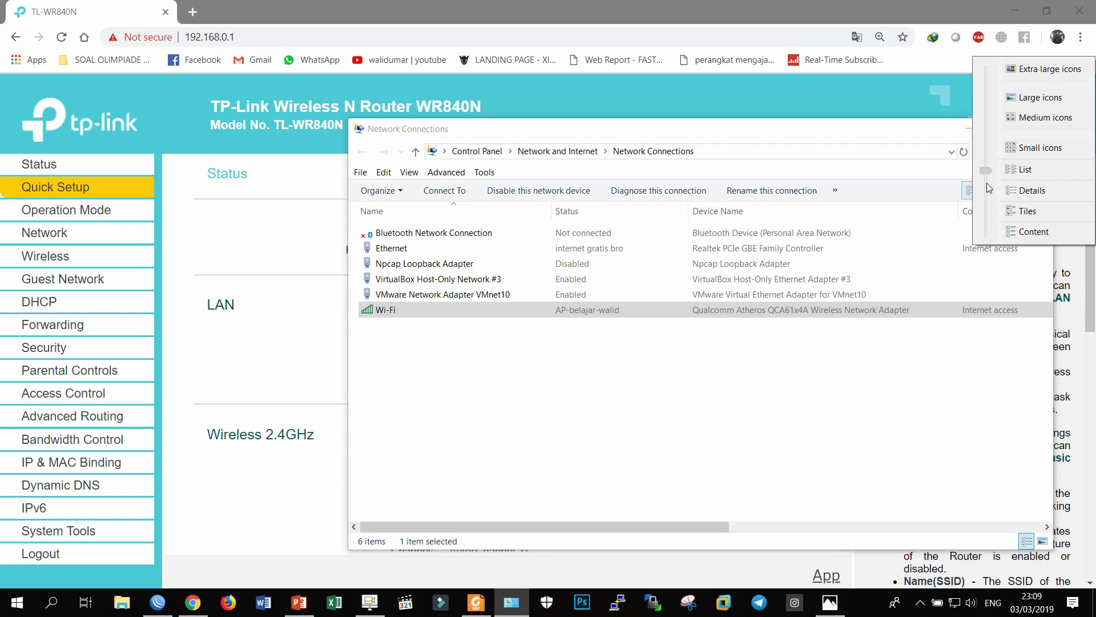
{"action": "left_click_drag", "start_coordinate": [987, 189], "coordinate": [998, 103]}
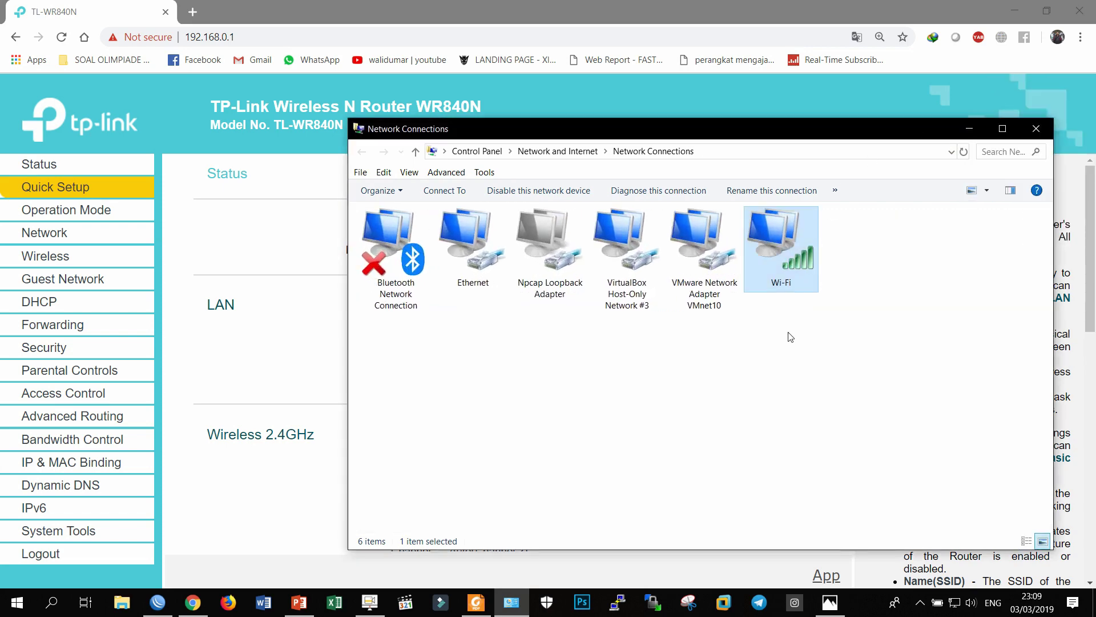
{"action": "left_click", "coordinate": [788, 337]}
{"action": "left_click", "coordinate": [194, 16]}
{"action": "left_click", "coordinate": [192, 12]}
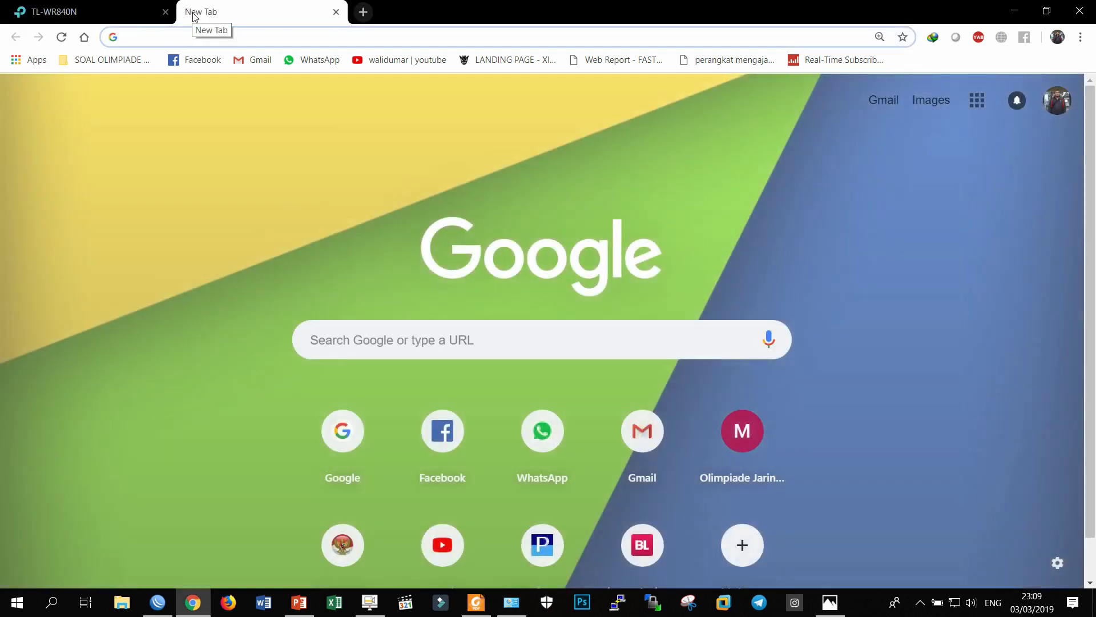
Load the Google home page in the new tab.
{"action": "type", "text": "go"}
{"action": "key", "text": "Return"}
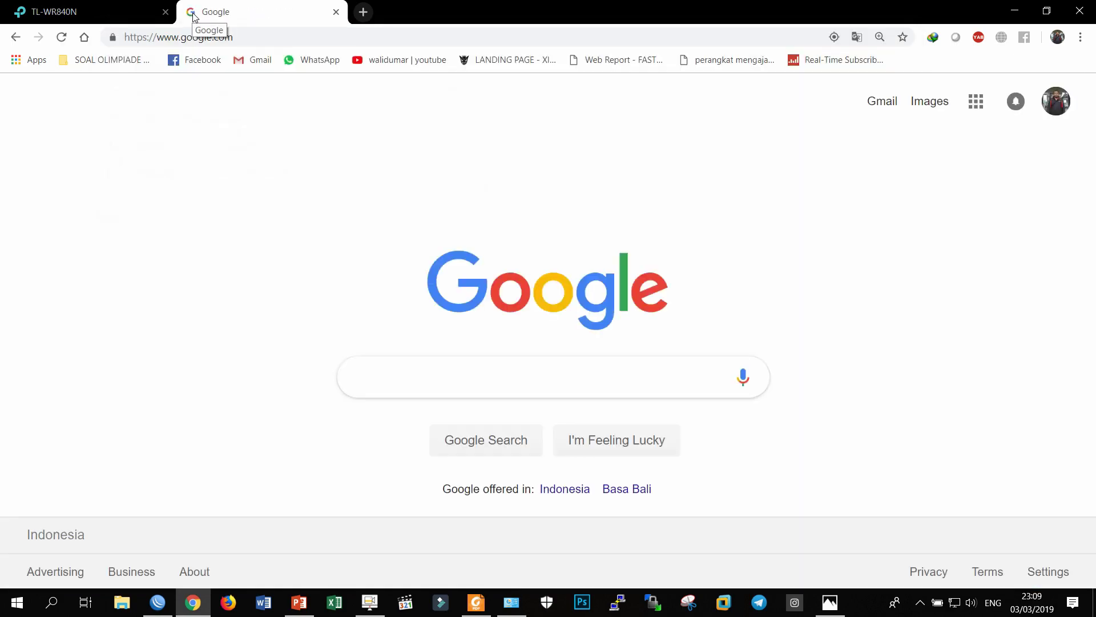
{"action": "left_click", "coordinate": [101, 8]}
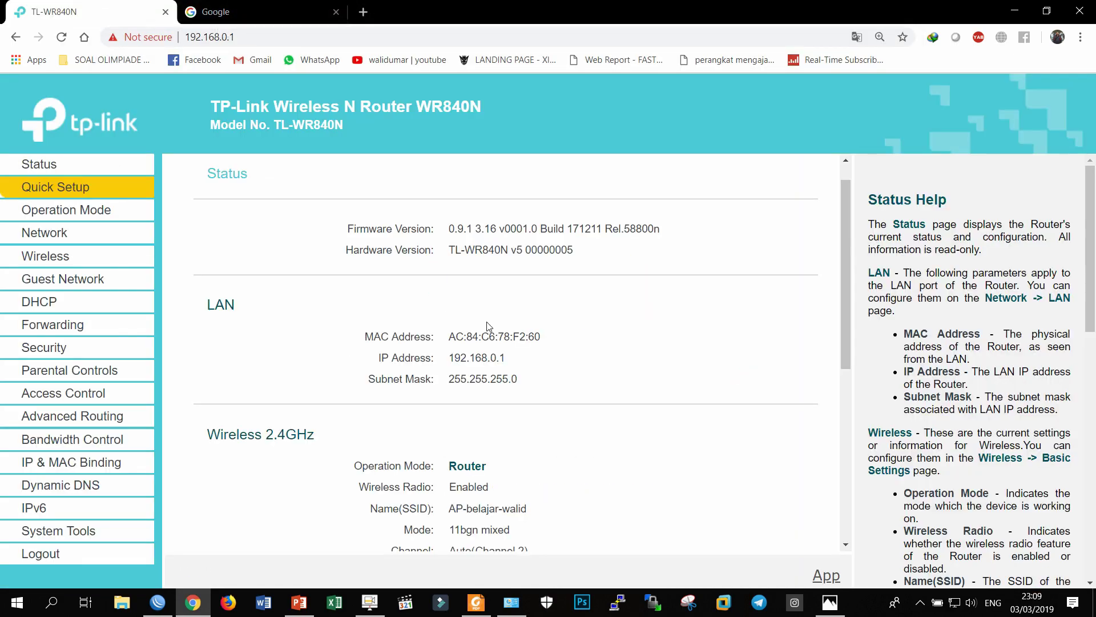
Run ping google.com in a Command Prompt to confirm internet access.
{"action": "key", "text": "super+r"}
{"action": "type", "text": "cmd"}
{"action": "key", "text": "Return"}
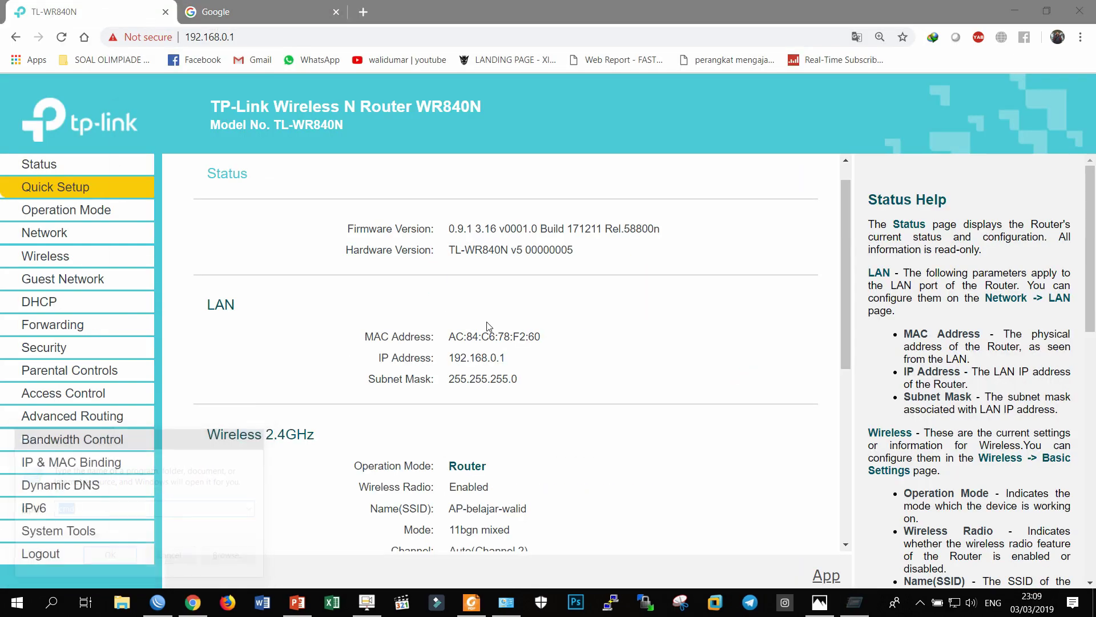
{"action": "type", "text": "ping google.com"}
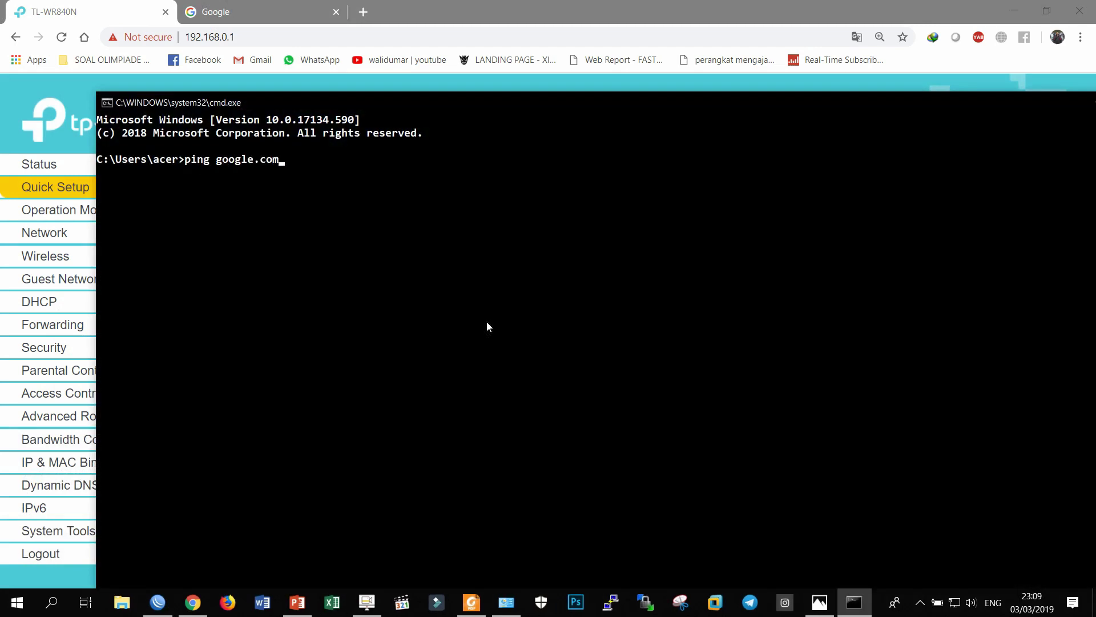
{"action": "key", "text": "Return"}
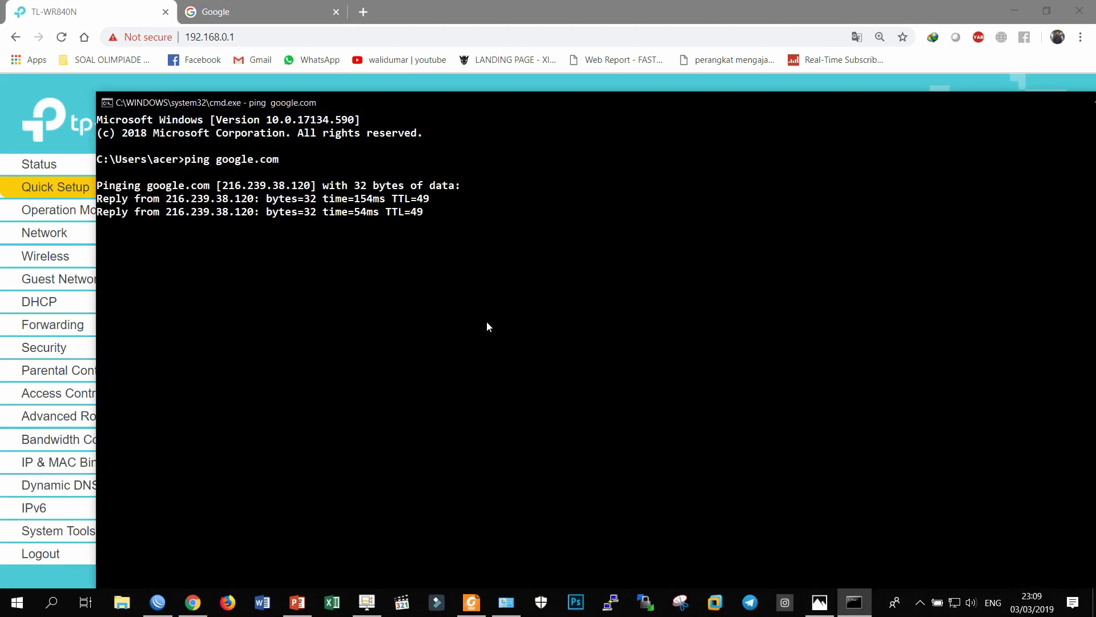
Open the bookmarked YouTube channel in Chrome, then return to the TL-WR840N status tab.
{"action": "key", "text": "alt+Tab"}
{"action": "left_click", "coordinate": [234, 6]}
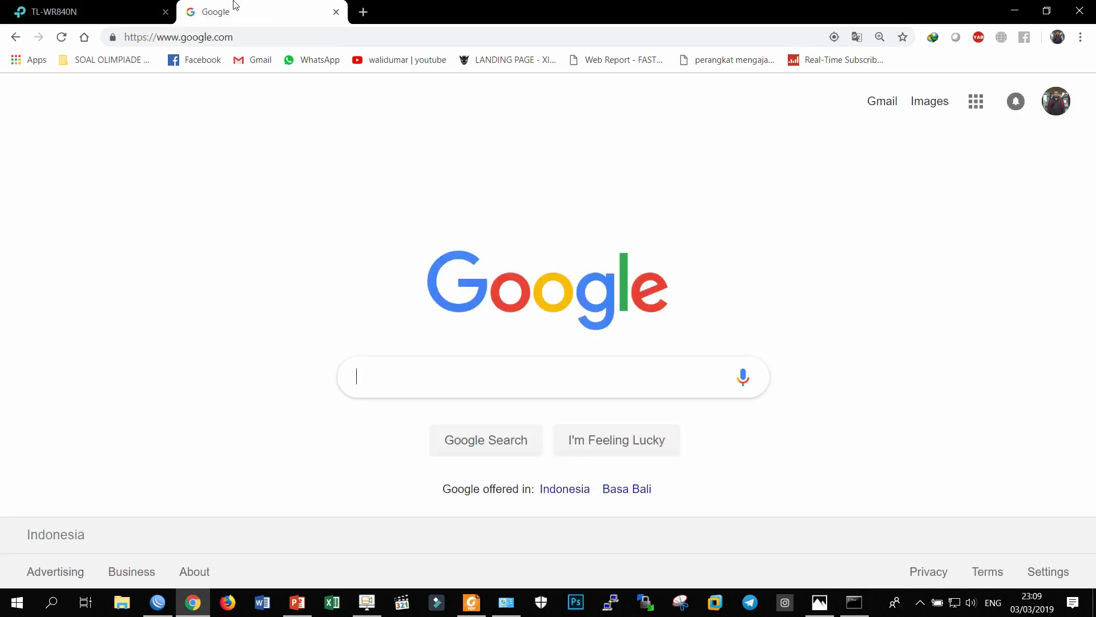
{"action": "left_click", "coordinate": [408, 60]}
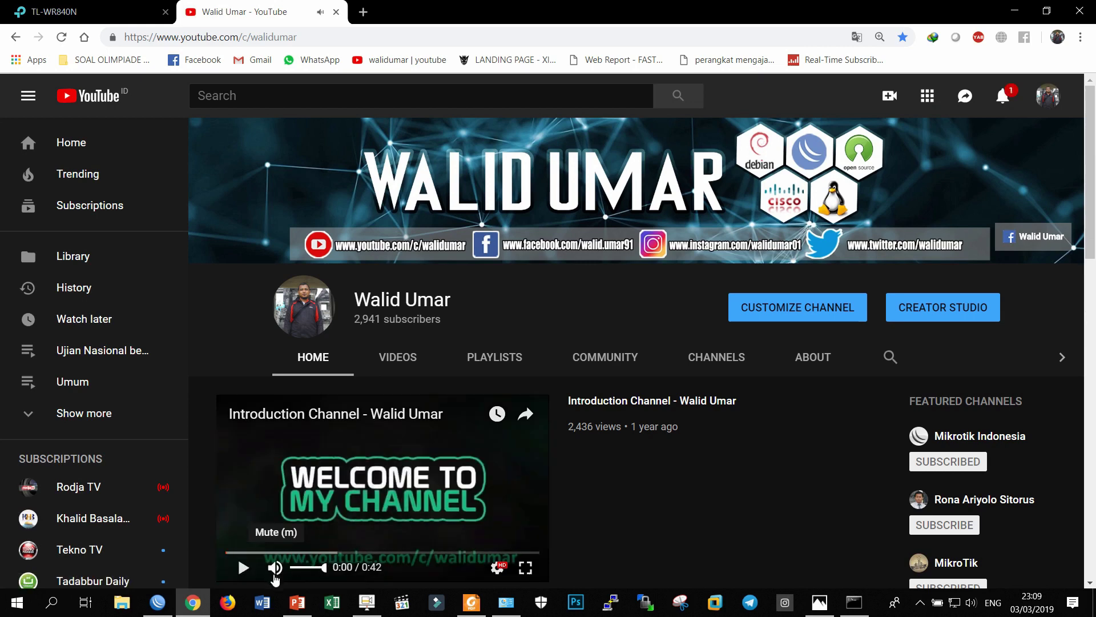
{"action": "left_click", "coordinate": [95, 9]}
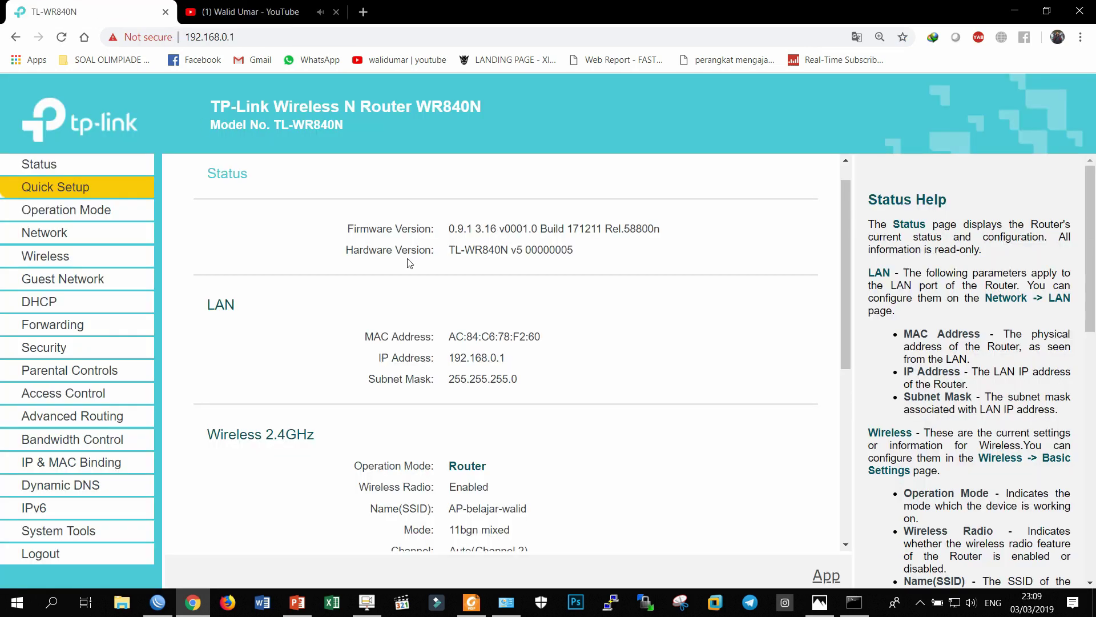
{"action": "scroll", "coordinate": [410, 263], "scroll_direction": "down", "scroll_amount": 6}
{"action": "scroll", "coordinate": [578, 350], "scroll_direction": "up", "scroll_amount": 7}
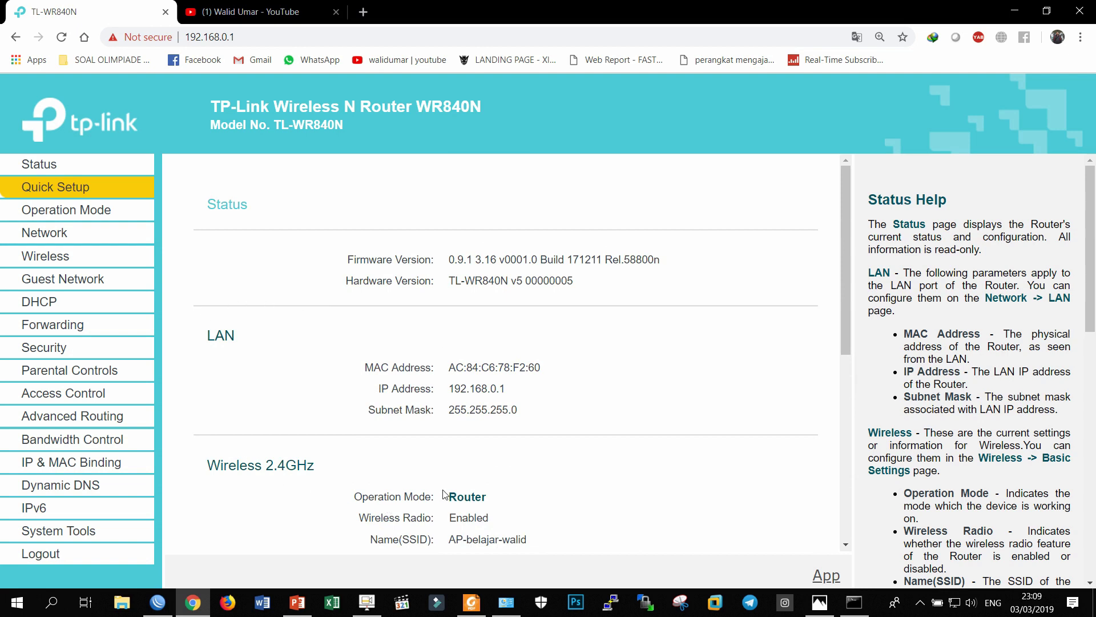
{"action": "left_click", "coordinate": [819, 602]}
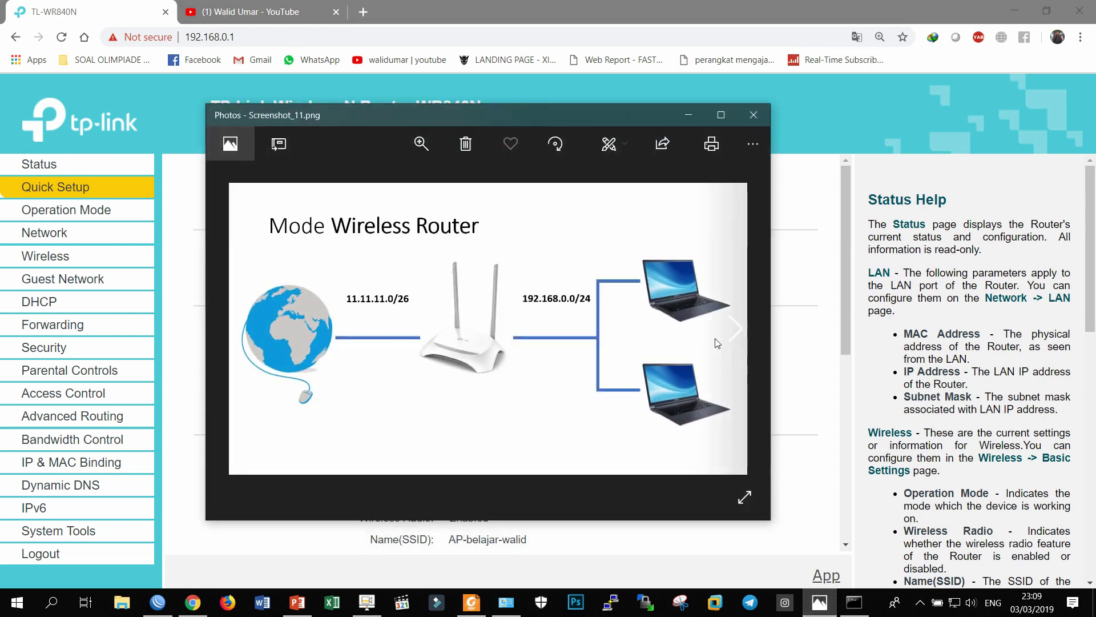
{"action": "left_click", "coordinate": [739, 330]}
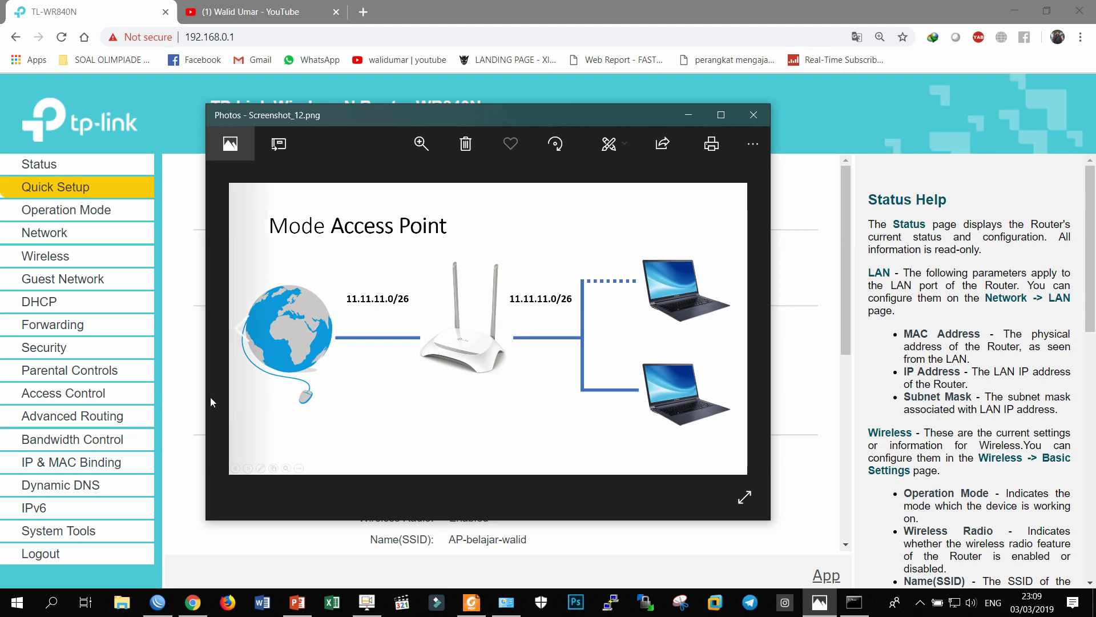
{"action": "left_click", "coordinate": [182, 440]}
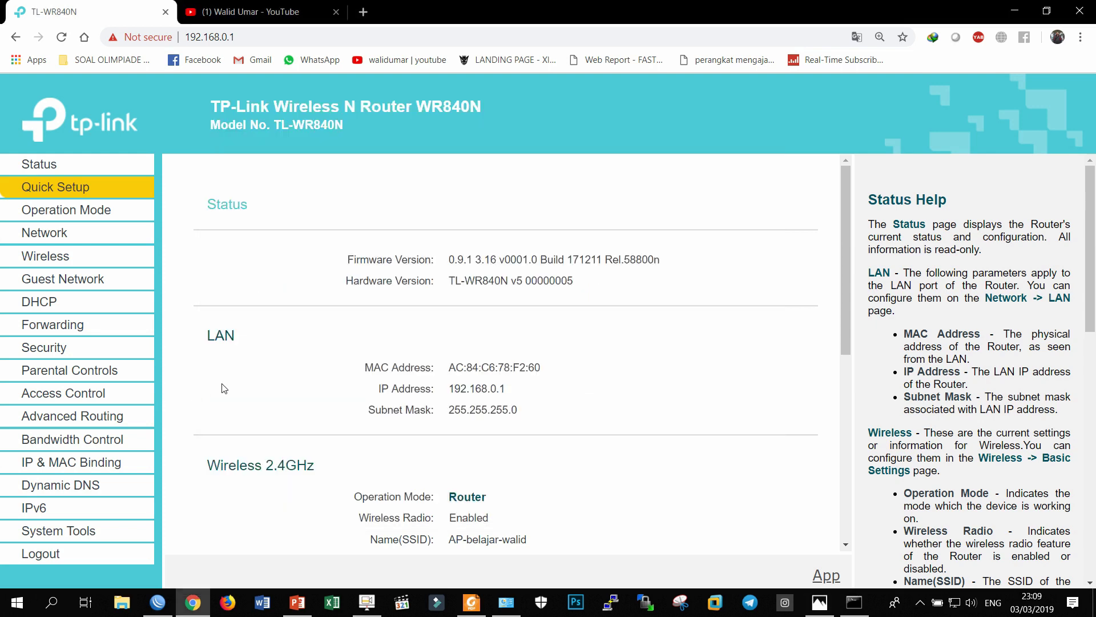
Restore the TL-WR840N to factory defaults from System Tools and confirm the reset.
{"action": "left_click", "coordinate": [105, 533]}
{"action": "scroll", "coordinate": [105, 533], "scroll_direction": "down", "scroll_amount": 3}
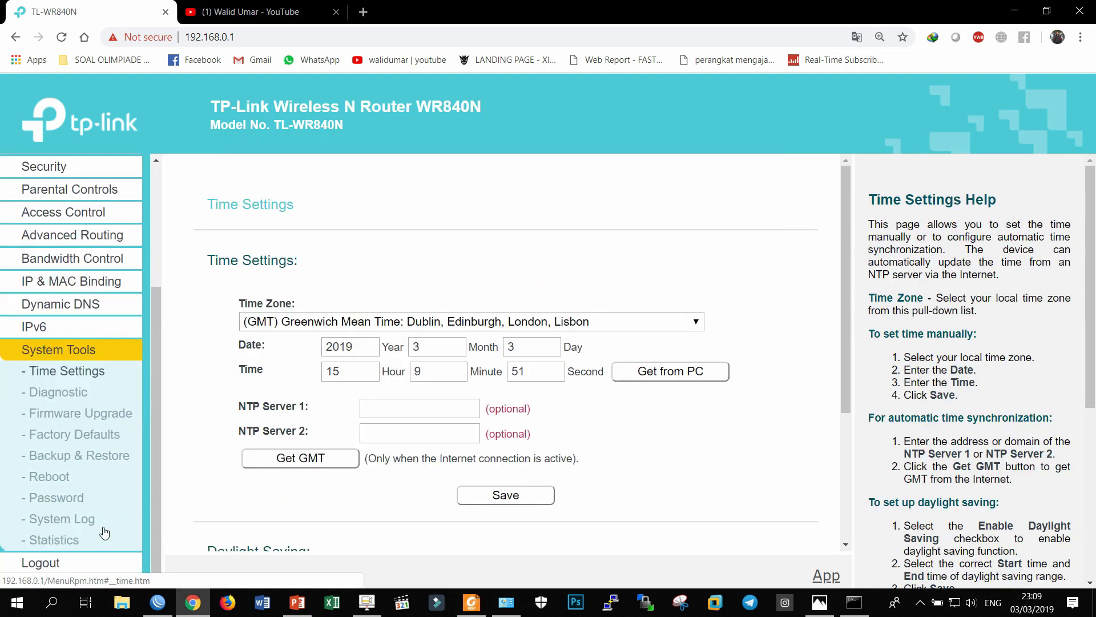
{"action": "left_click", "coordinate": [92, 434]}
{"action": "left_click", "coordinate": [488, 305]}
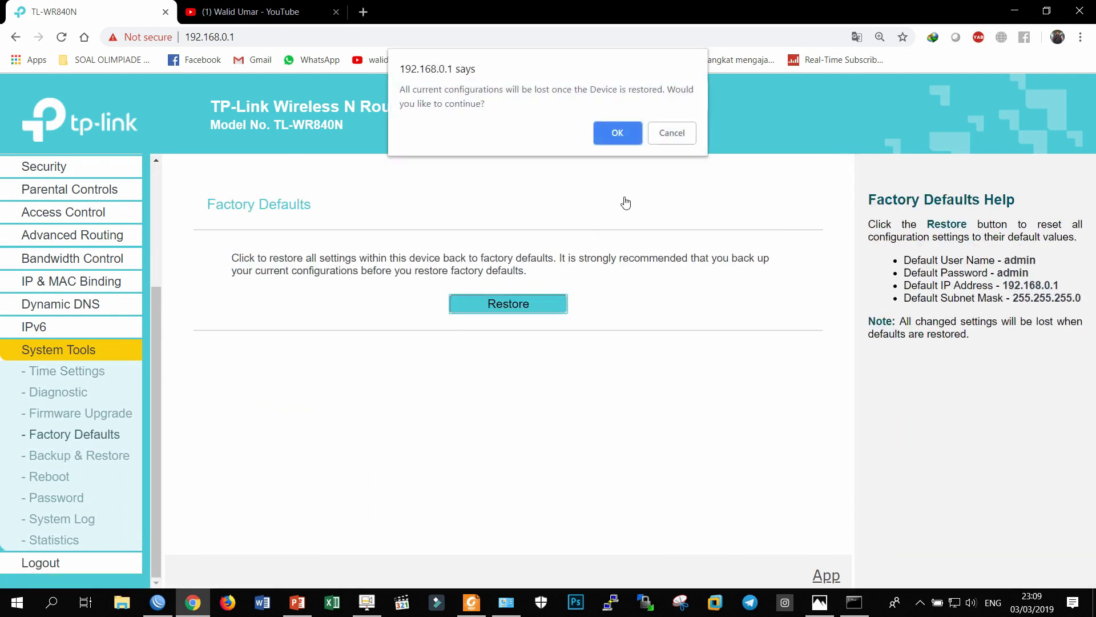
{"action": "left_click", "coordinate": [632, 139]}
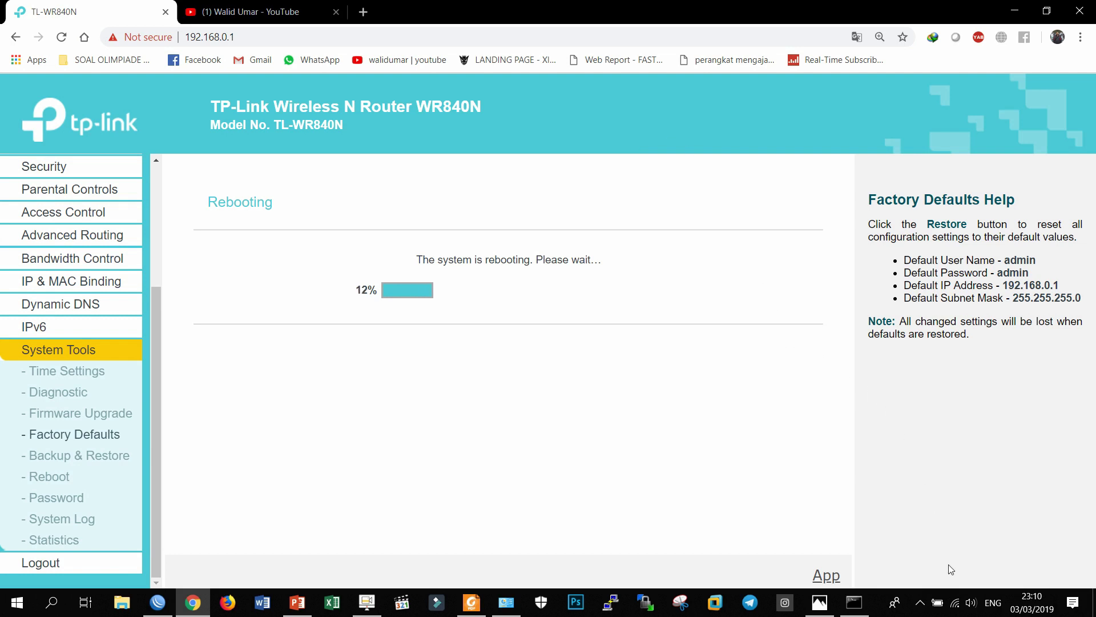
{"action": "left_click", "coordinate": [954, 603]}
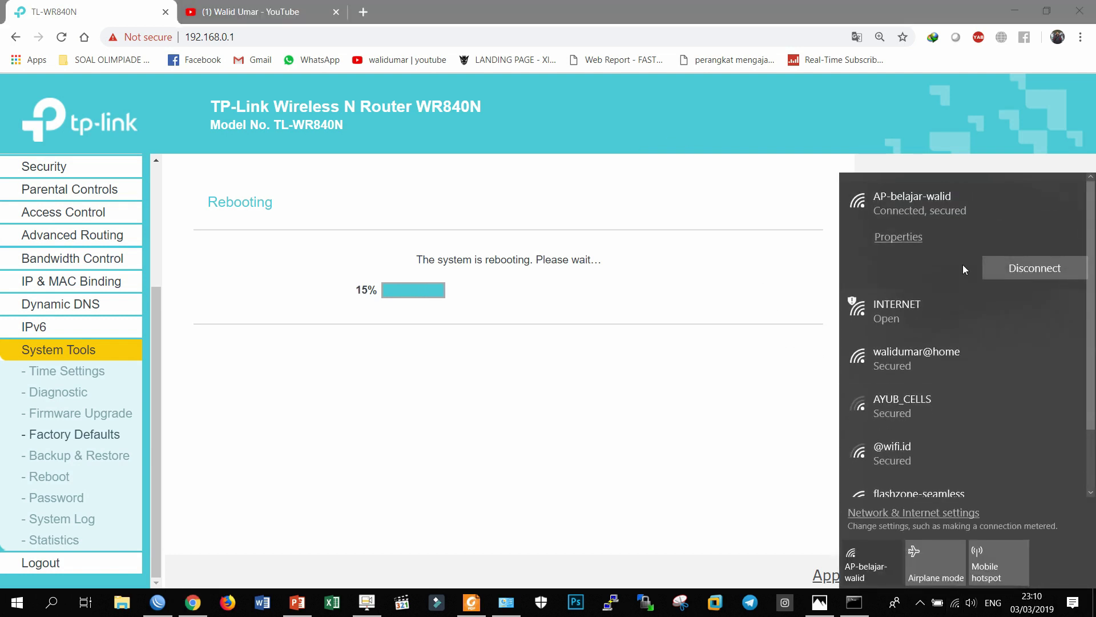
Disconnect from AP-belajar-walid and review the Ethernet connection's details in Network Connections.
{"action": "left_click", "coordinate": [991, 268]}
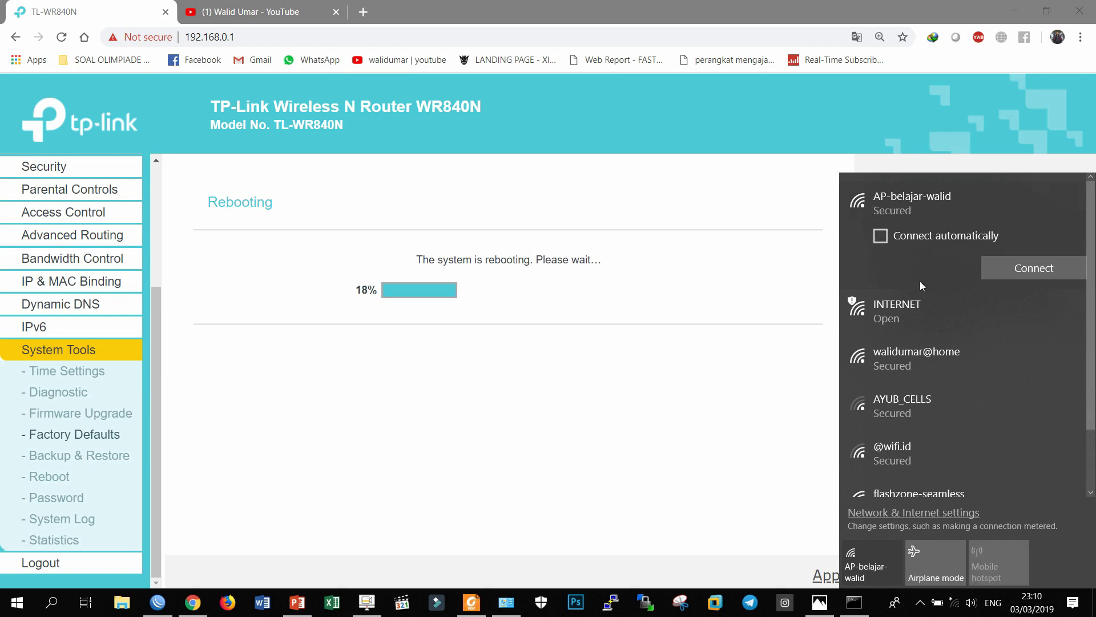
{"action": "left_click", "coordinate": [506, 602]}
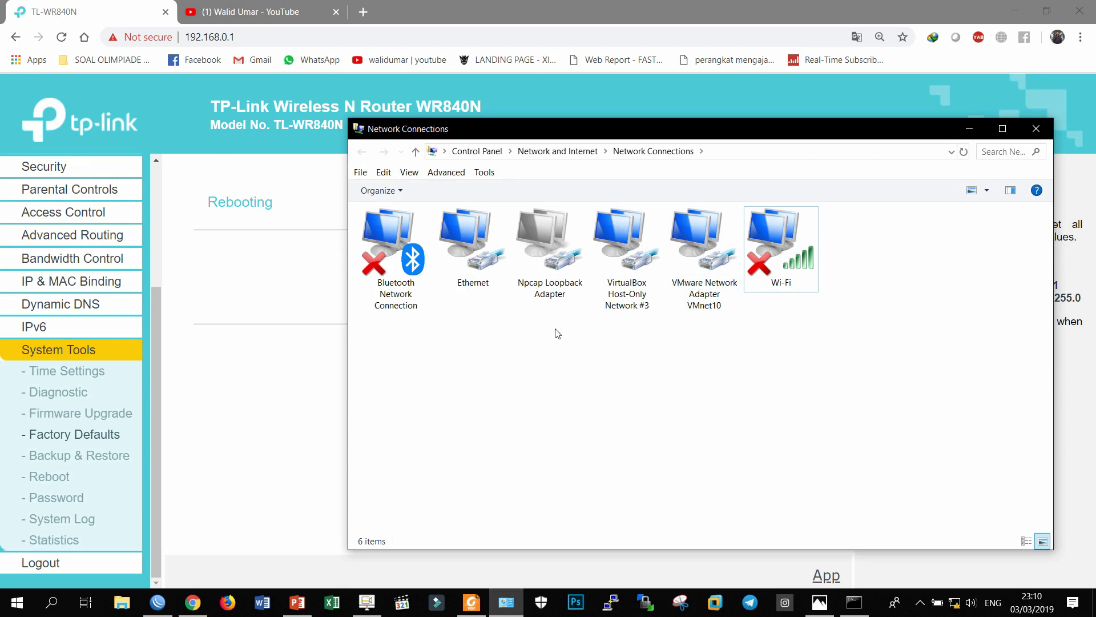
{"action": "left_click", "coordinate": [977, 191]}
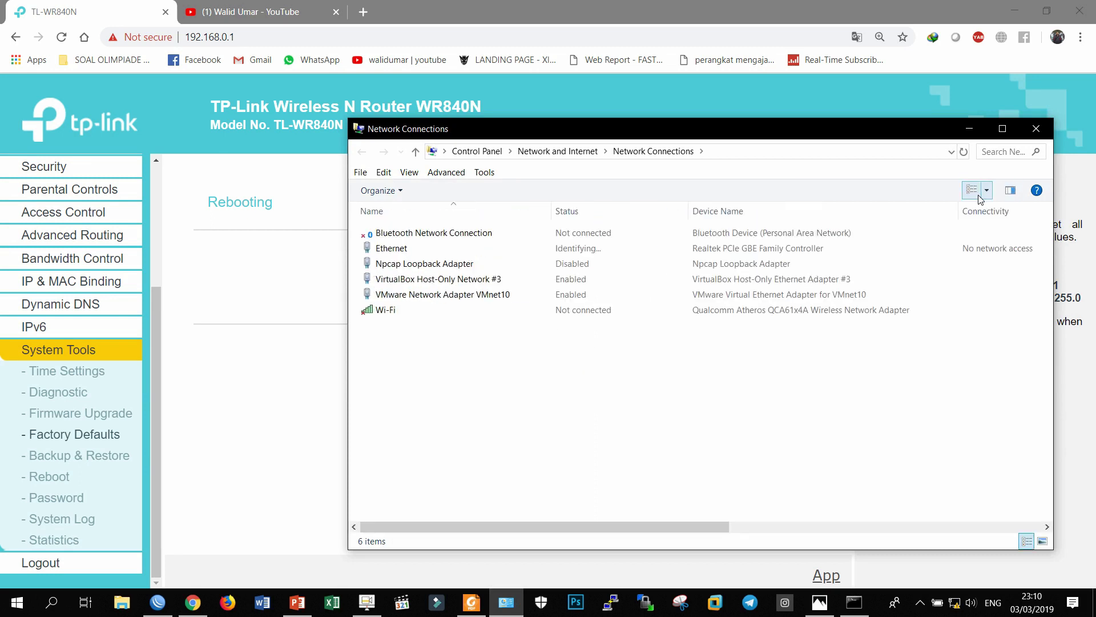
{"action": "left_click", "coordinate": [979, 197]}
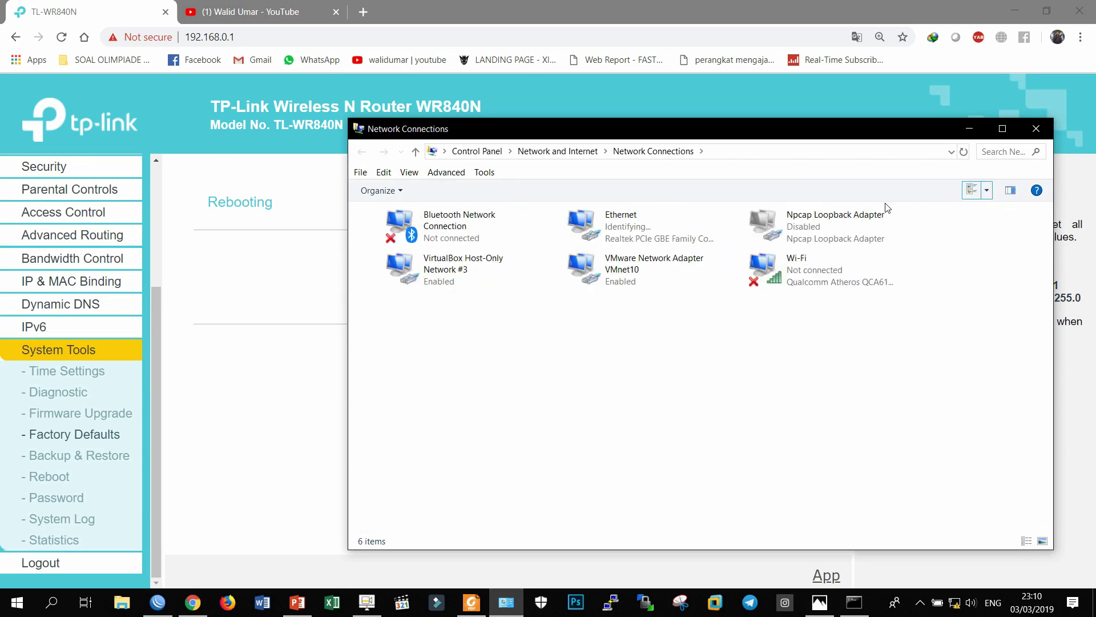
{"action": "double_click", "coordinate": [650, 225]}
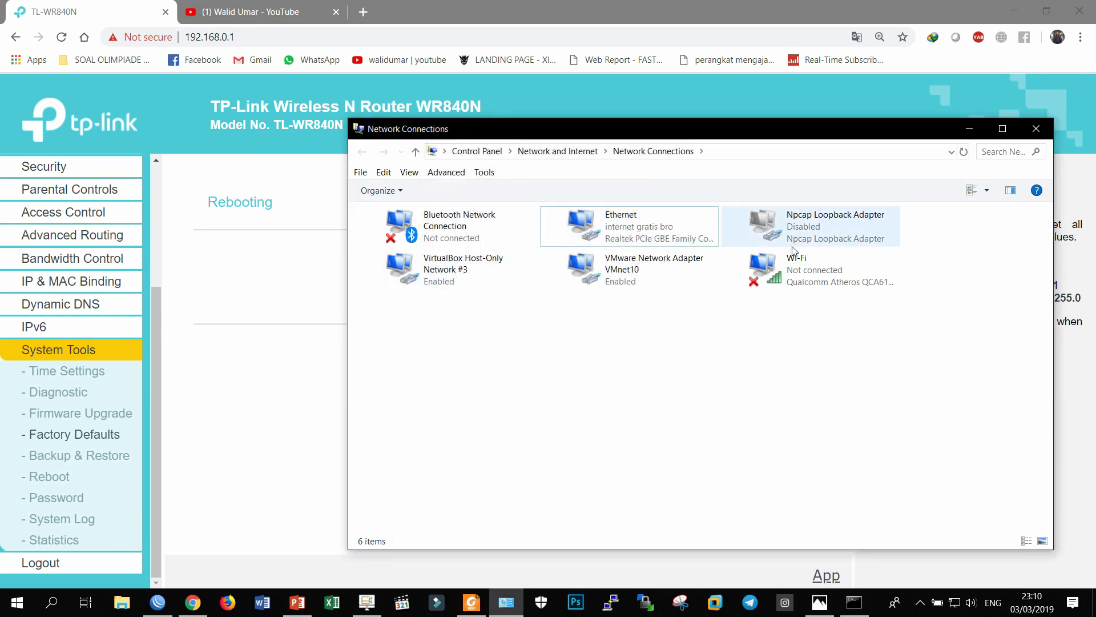
{"action": "double_click", "coordinate": [625, 231]}
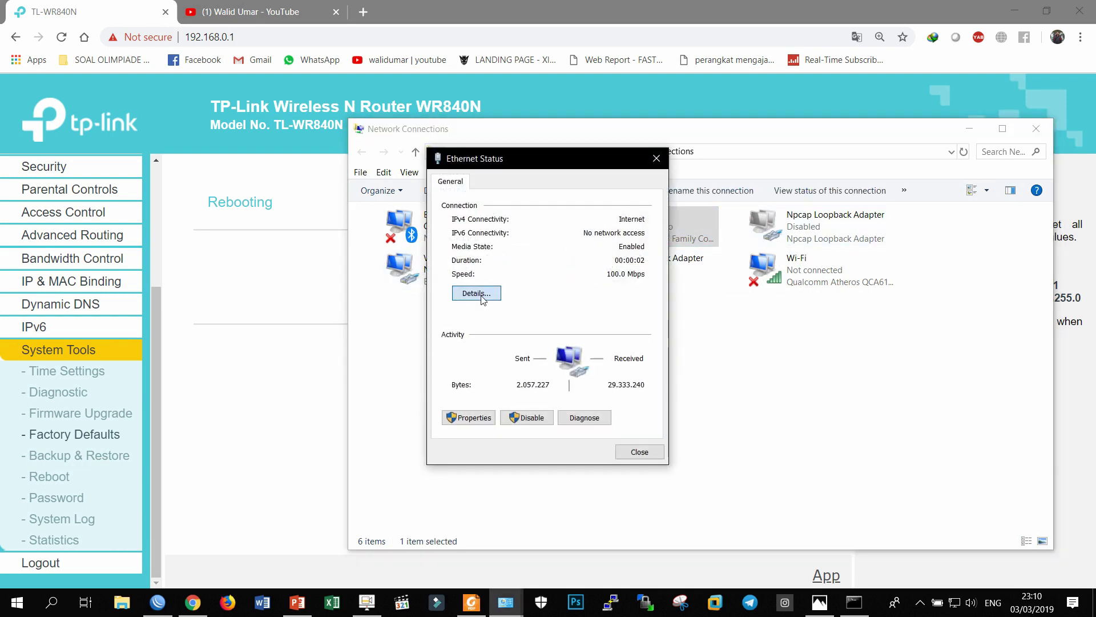
{"action": "left_click", "coordinate": [476, 293]}
{"action": "left_click", "coordinate": [673, 459]}
{"action": "left_click", "coordinate": [640, 451]}
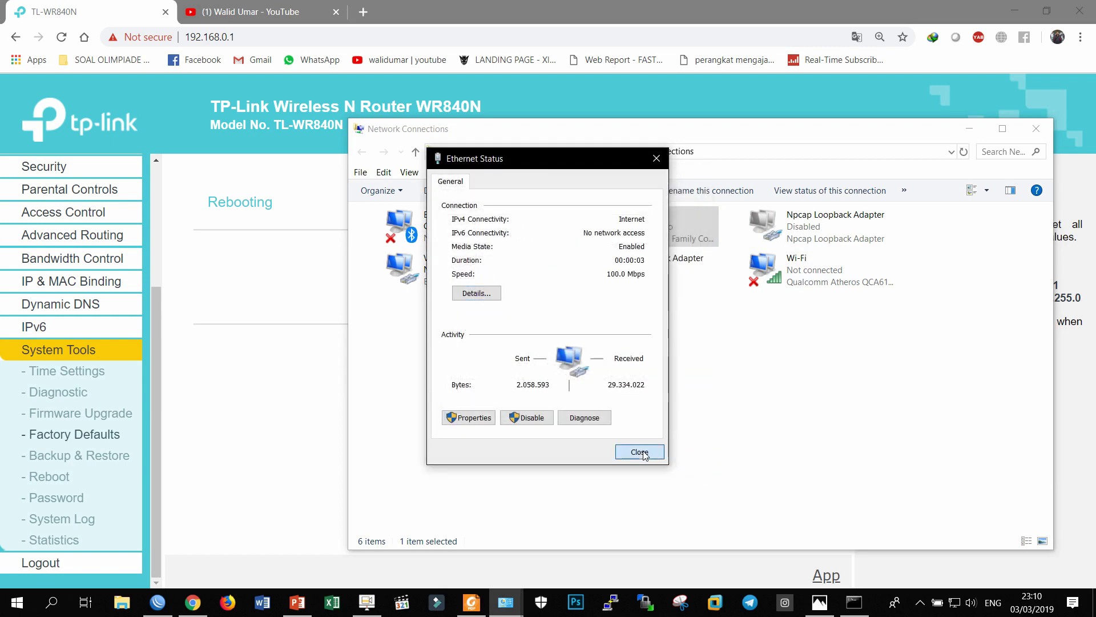
Return to the router page, dismiss the Tether banner, and log back in.
{"action": "left_click", "coordinate": [63, 38]}
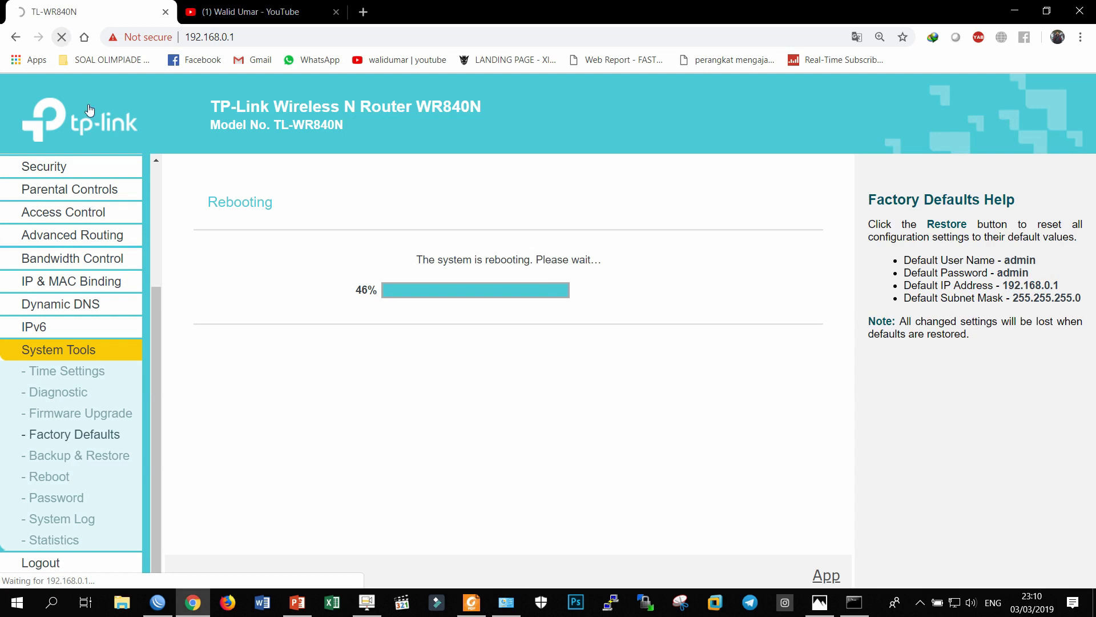
{"action": "left_click", "coordinate": [500, 607]}
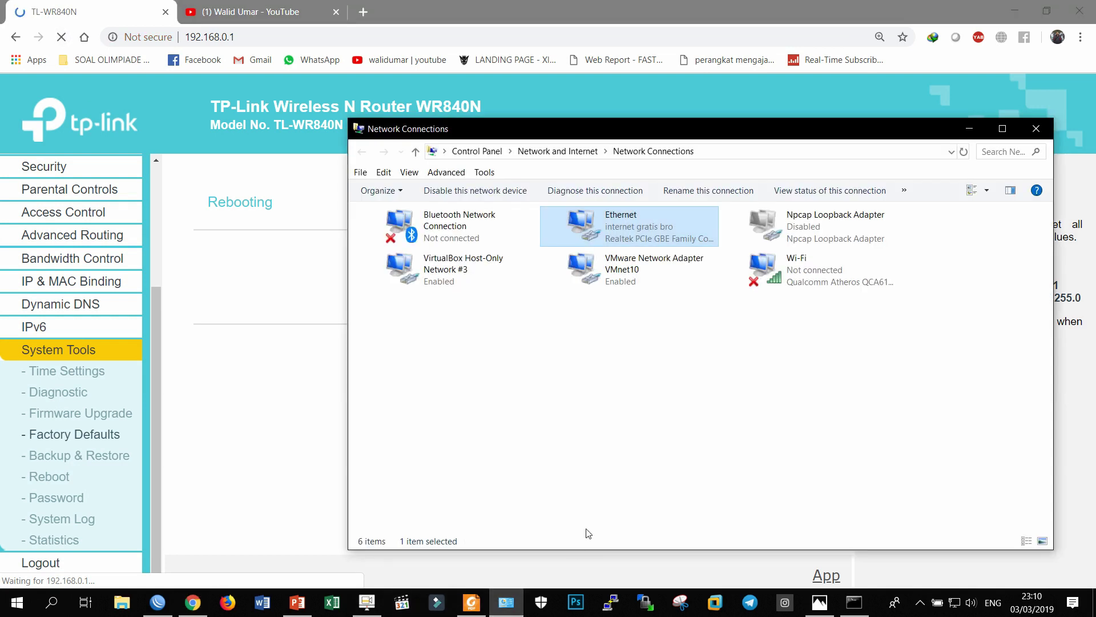
{"action": "left_click", "coordinate": [961, 604]}
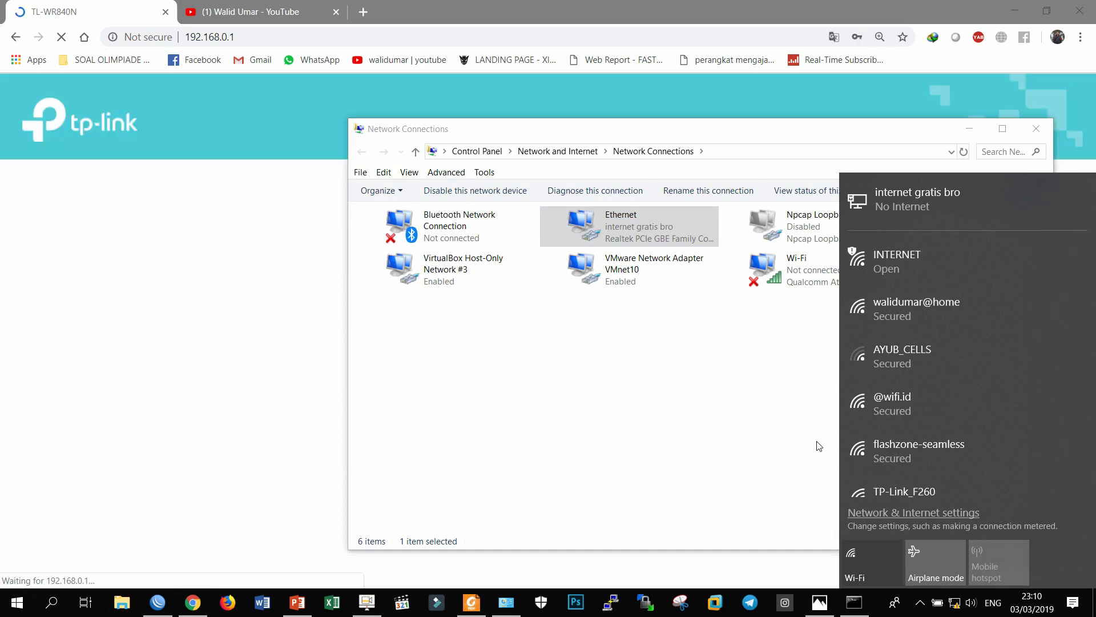
{"action": "left_click", "coordinate": [118, 69]}
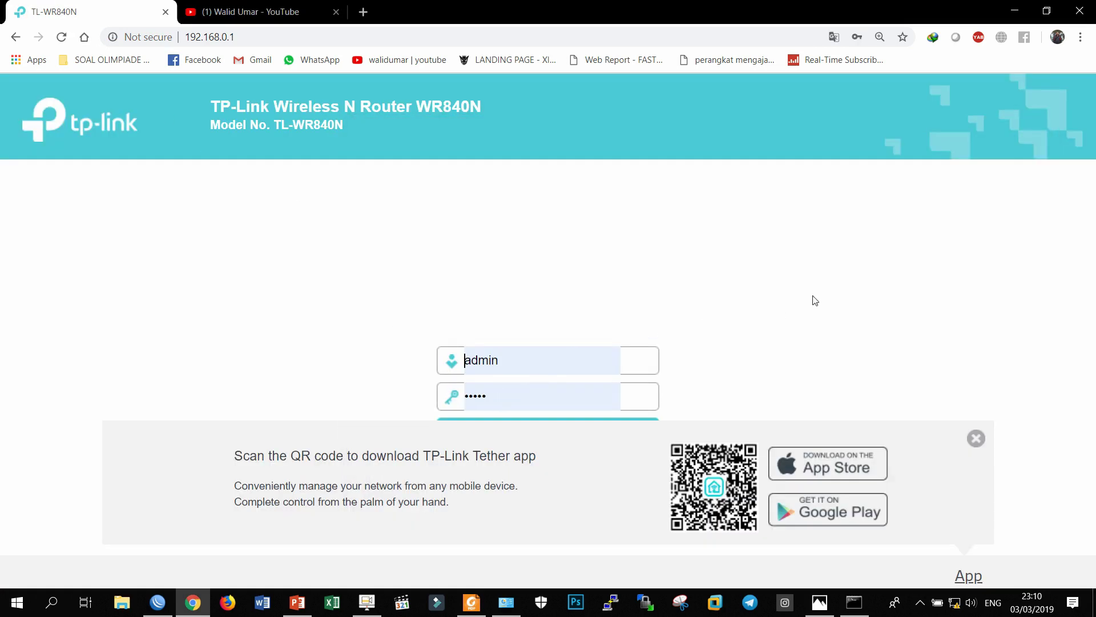
{"action": "left_click", "coordinate": [976, 438]}
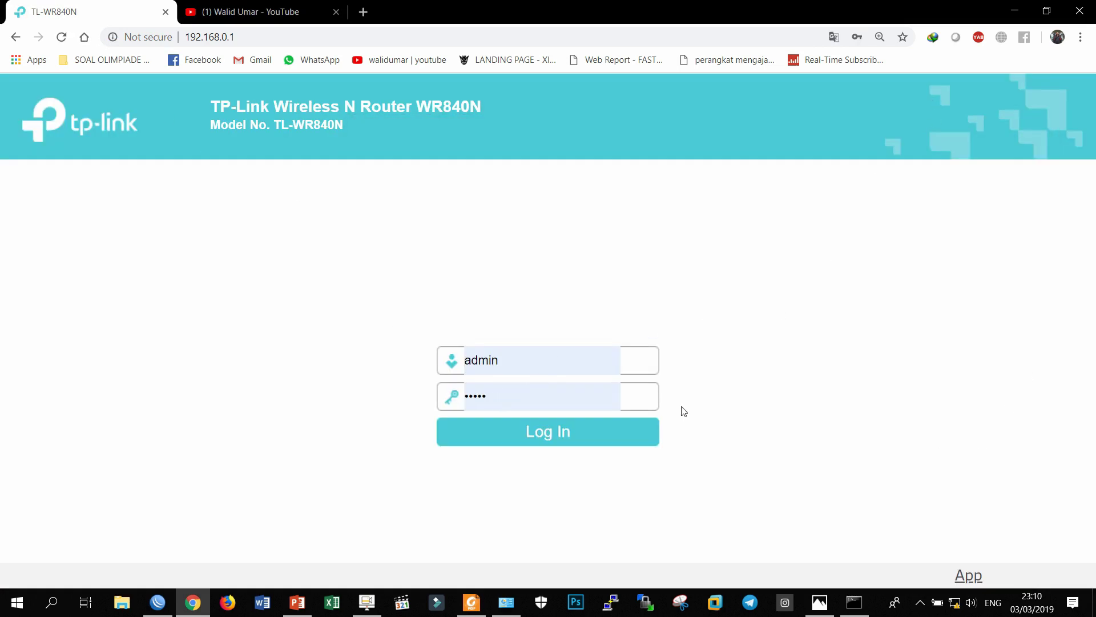
{"action": "left_click", "coordinate": [563, 434]}
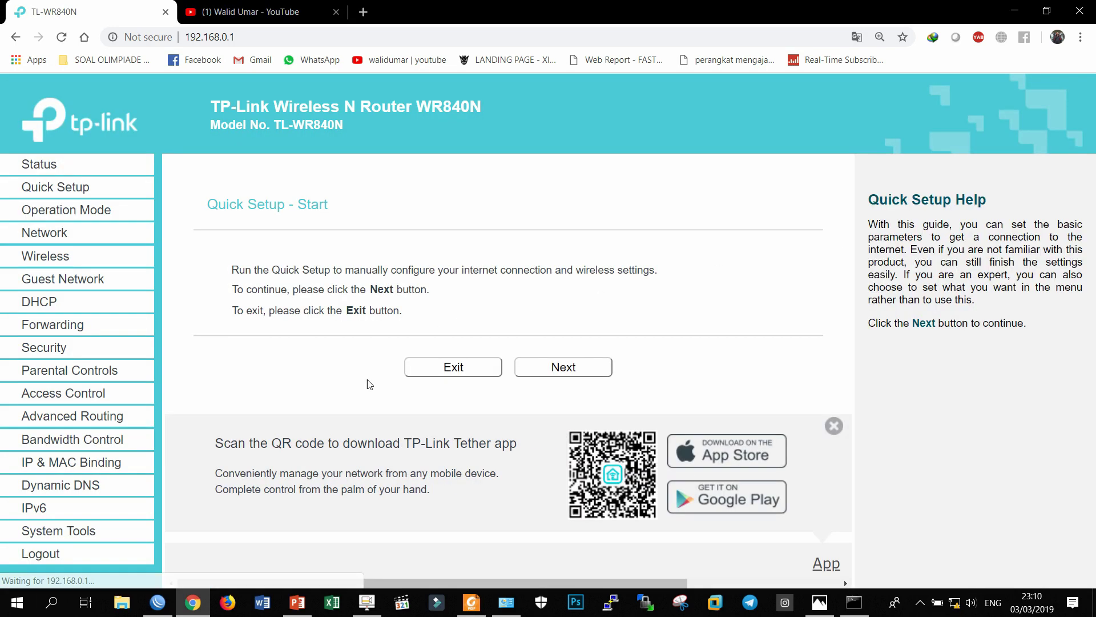
{"action": "left_click", "coordinate": [834, 427]}
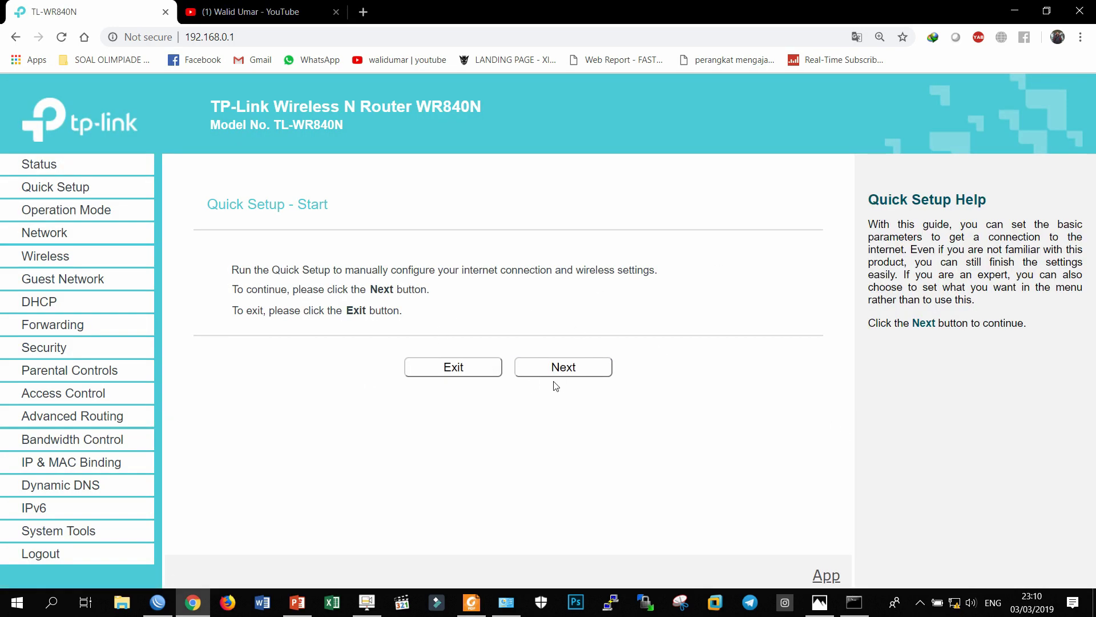
Advance to Operation Mode and choose Access Point, viewing its diagram in Photos.
{"action": "left_click", "coordinate": [571, 372]}
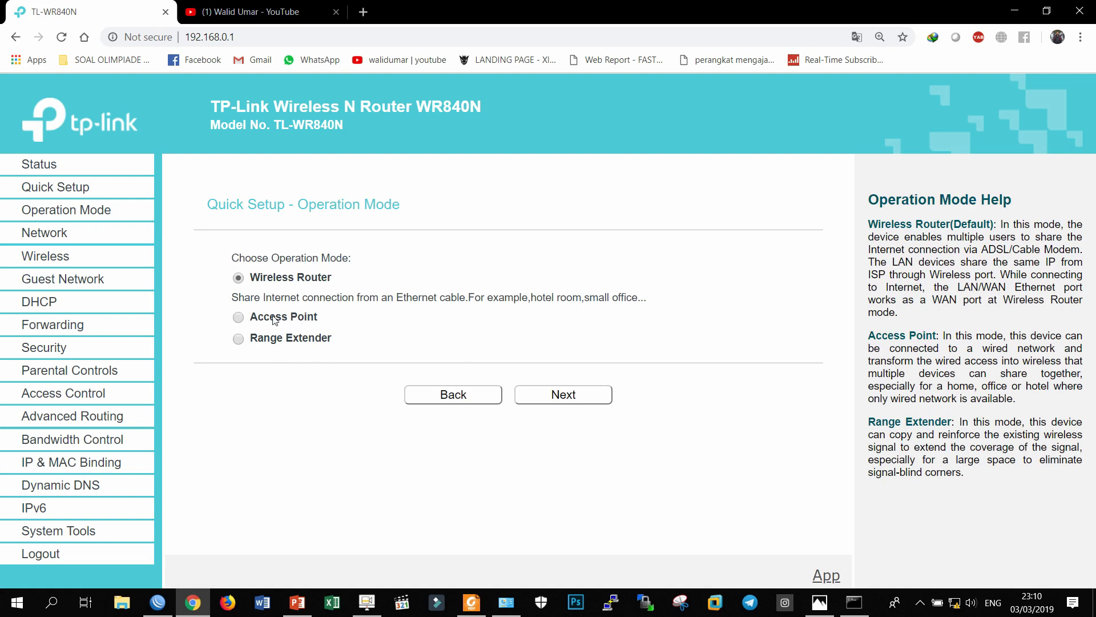
{"action": "left_click", "coordinate": [239, 318]}
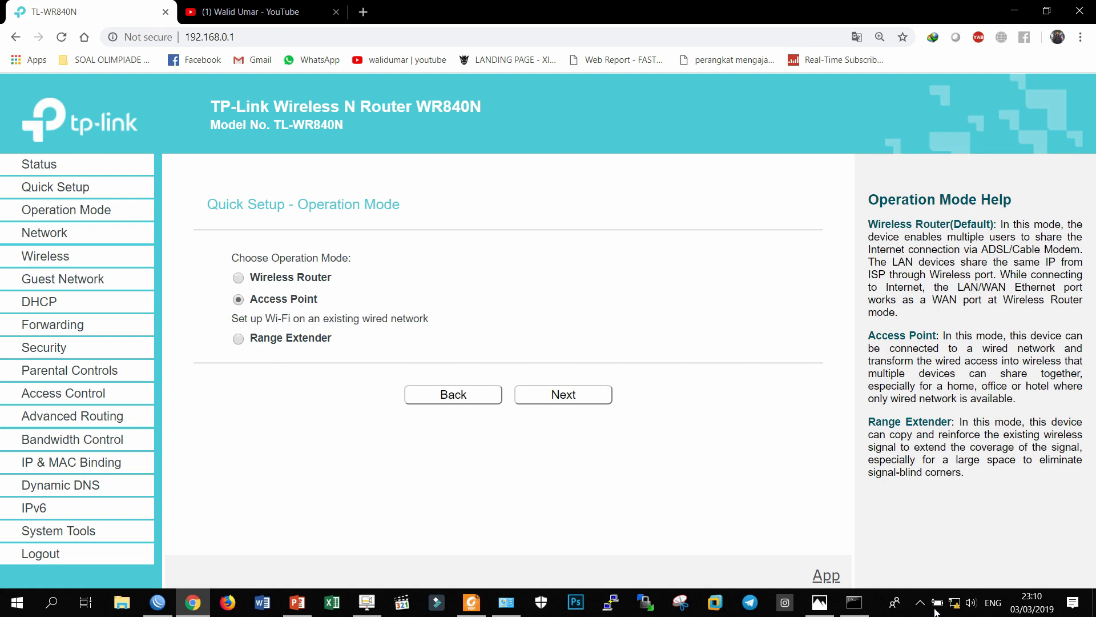
{"action": "left_click", "coordinate": [819, 603]}
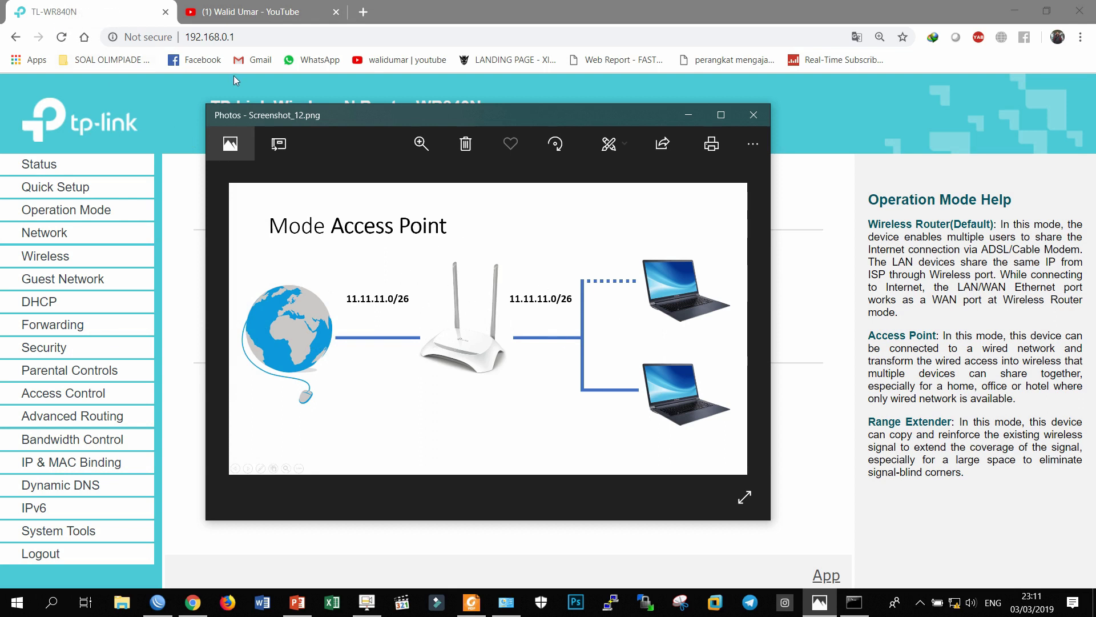
{"action": "left_click", "coordinate": [80, 4]}
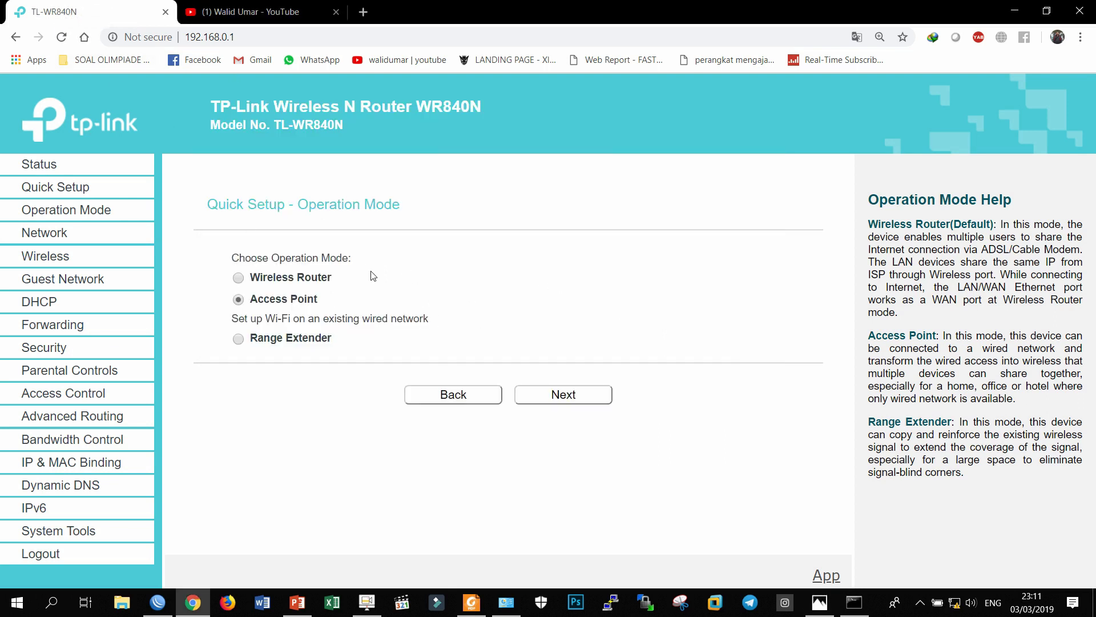
Rename the SSID to walidumar-bridge and choose Disable Wireless Security.
{"action": "left_click", "coordinate": [560, 393]}
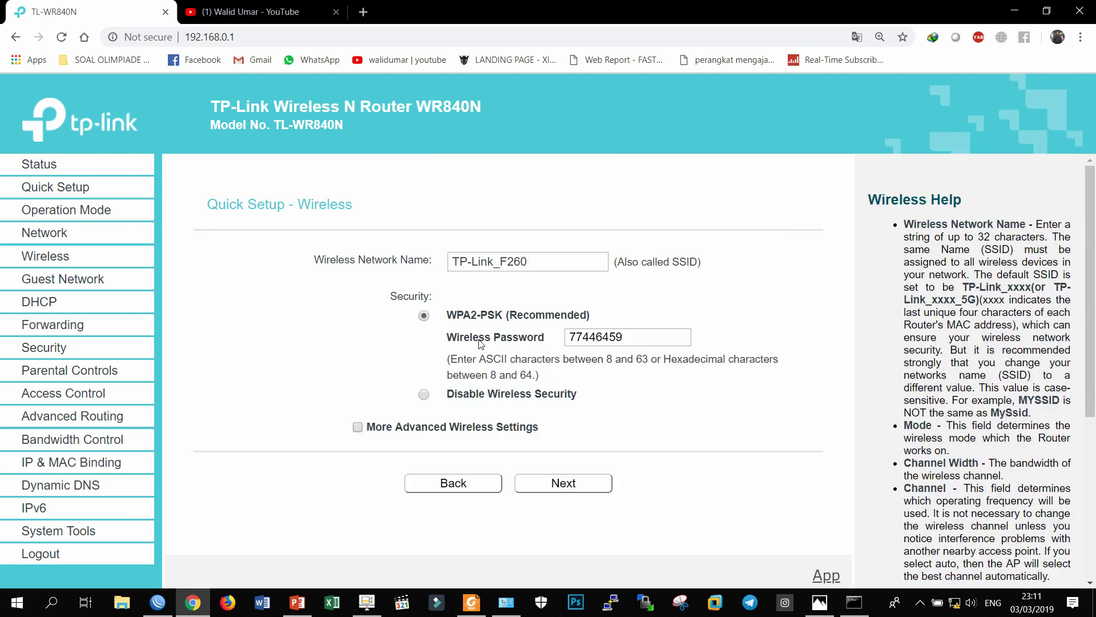
{"action": "left_click_drag", "start_coordinate": [528, 261], "coordinate": [350, 240]}
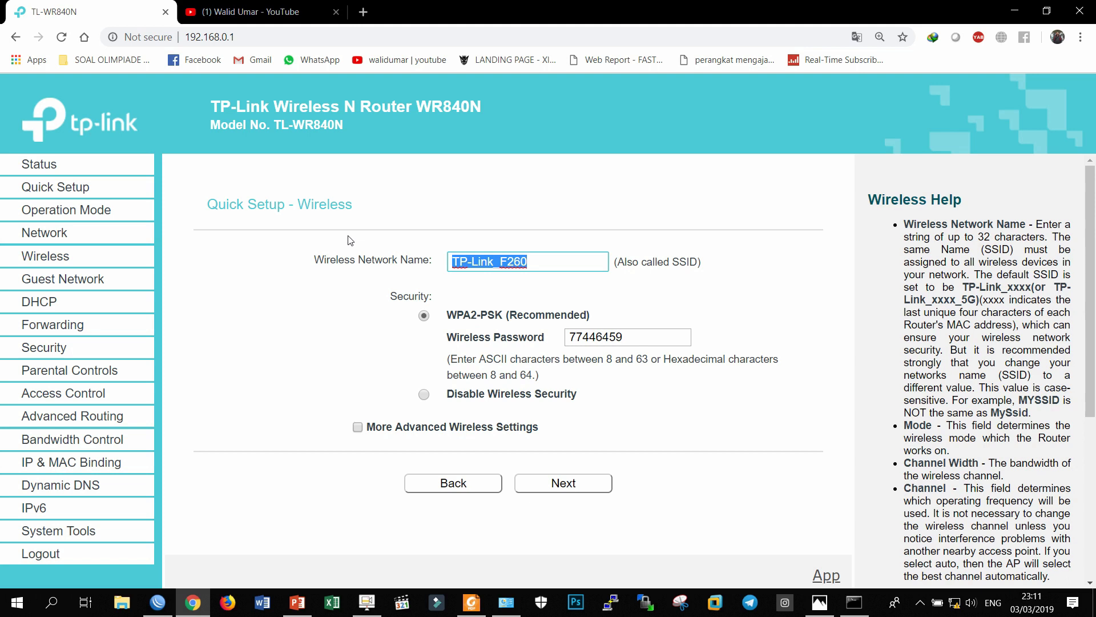
{"action": "type", "text": "walidum"}
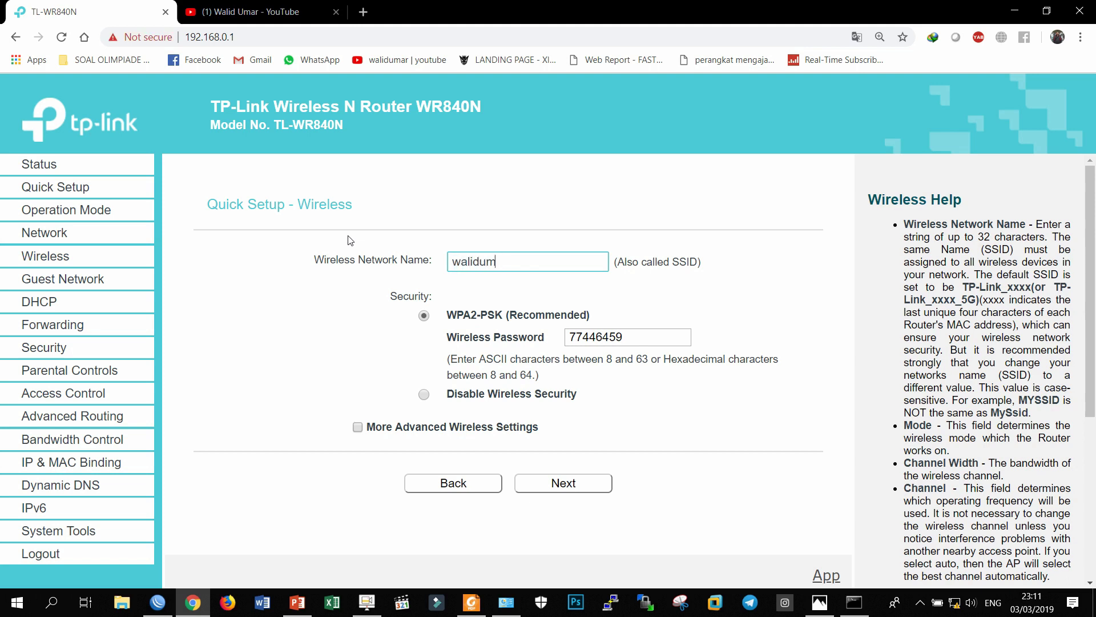
{"action": "type", "text": "ar-bridge"}
{"action": "double_click", "coordinate": [622, 336]}
{"action": "left_click", "coordinate": [486, 402]}
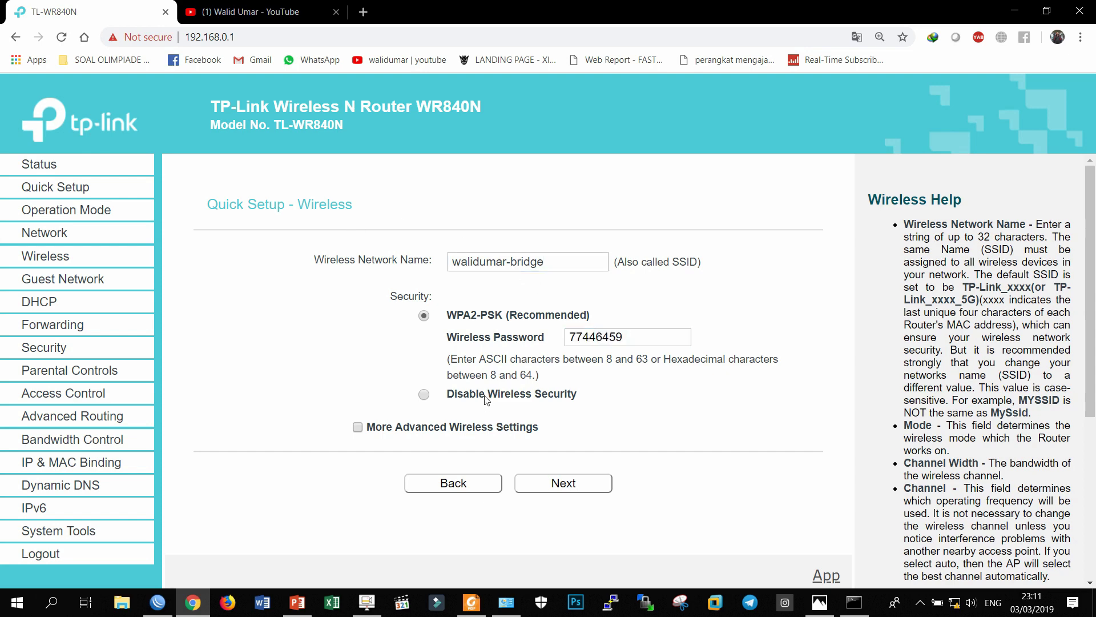
{"action": "left_click", "coordinate": [423, 394]}
Keep Smart IP(DHCP) as the LAN type, review the Access Point settings, and finish so the router reboots.
{"action": "left_click", "coordinate": [563, 487]}
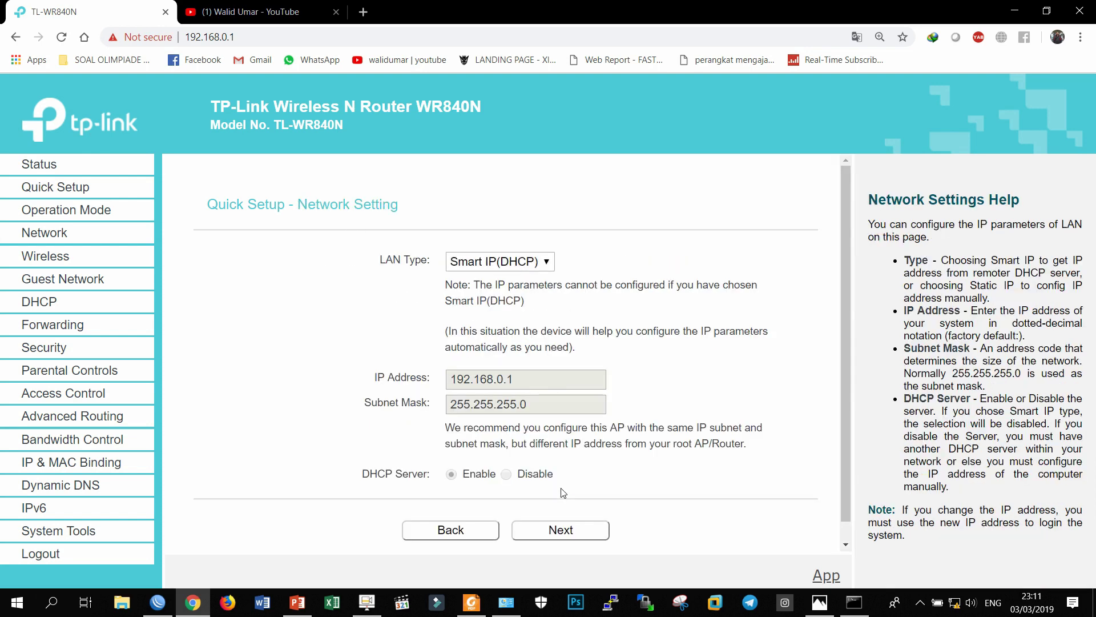
{"action": "scroll", "coordinate": [650, 437], "scroll_direction": "down", "scroll_amount": 1}
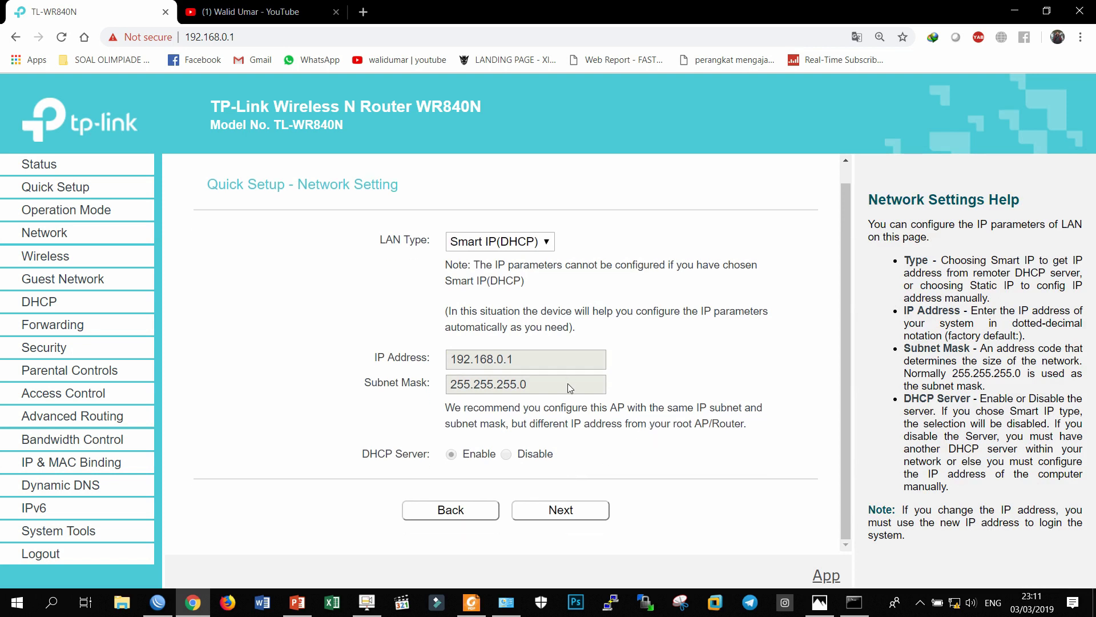
{"action": "scroll", "coordinate": [581, 384], "scroll_direction": "up", "scroll_amount": 1}
{"action": "left_click", "coordinate": [505, 263]}
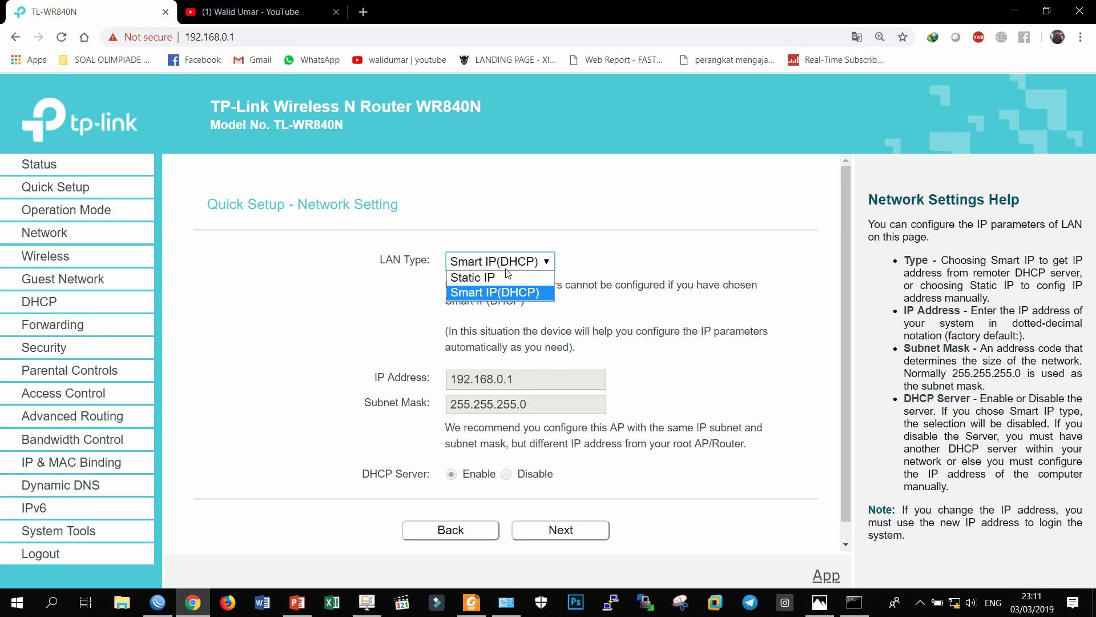
{"action": "left_click", "coordinate": [506, 266]}
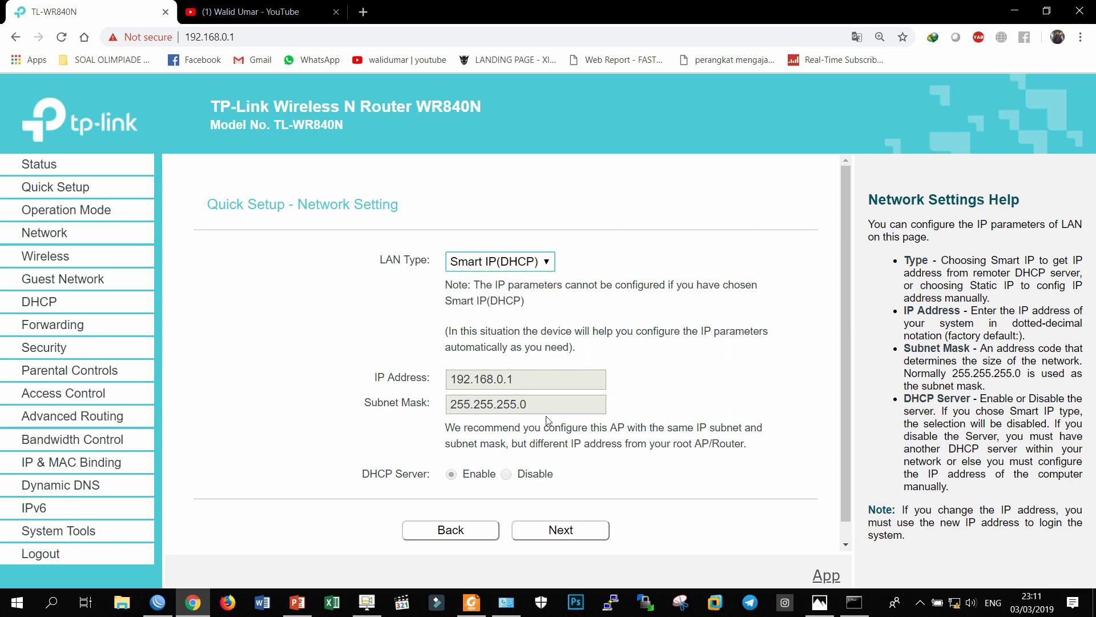
{"action": "left_click", "coordinate": [551, 534]}
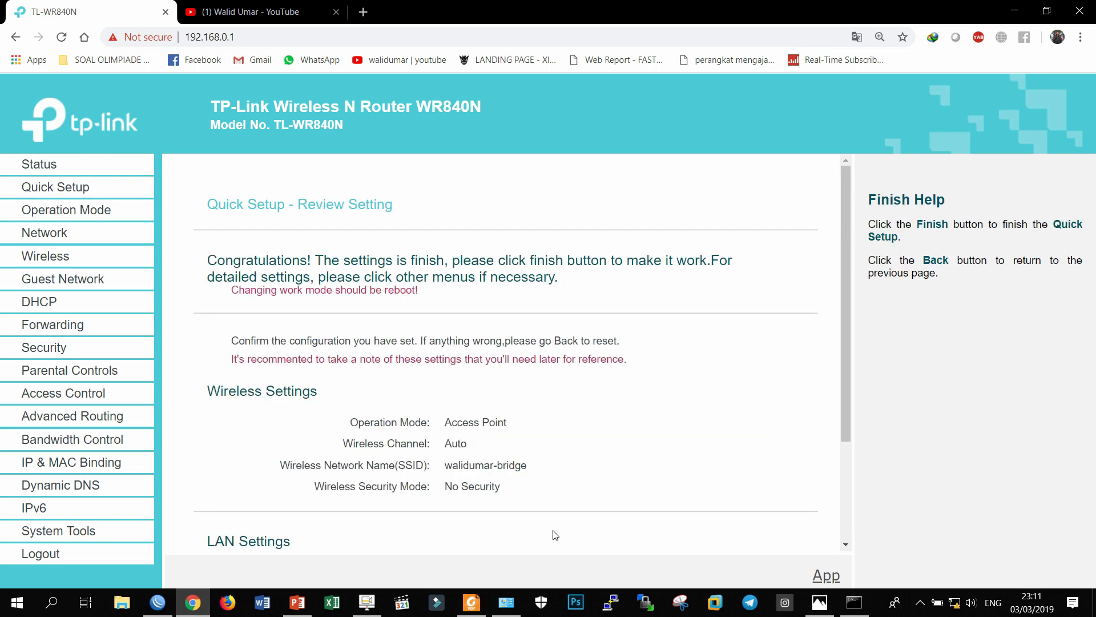
{"action": "scroll", "coordinate": [555, 535], "scroll_direction": "down", "scroll_amount": 3}
{"action": "left_click", "coordinate": [567, 517]}
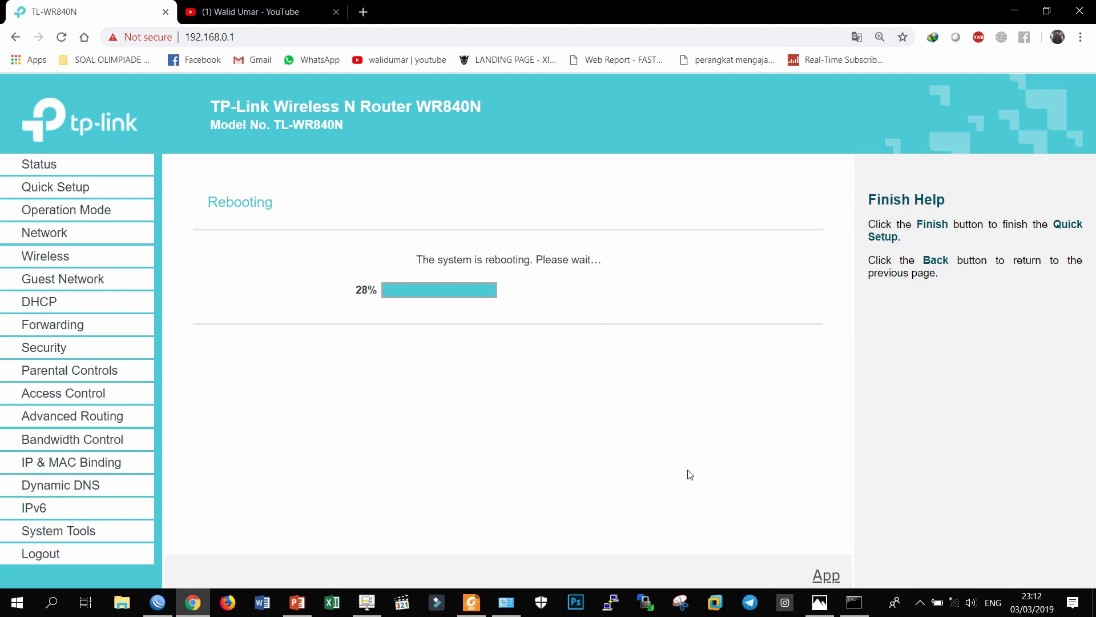
Narrow Network Connections to the right side to watch Ethernet, briefly showing and minimizing the Access Point diagram.
{"action": "left_click", "coordinate": [519, 608]}
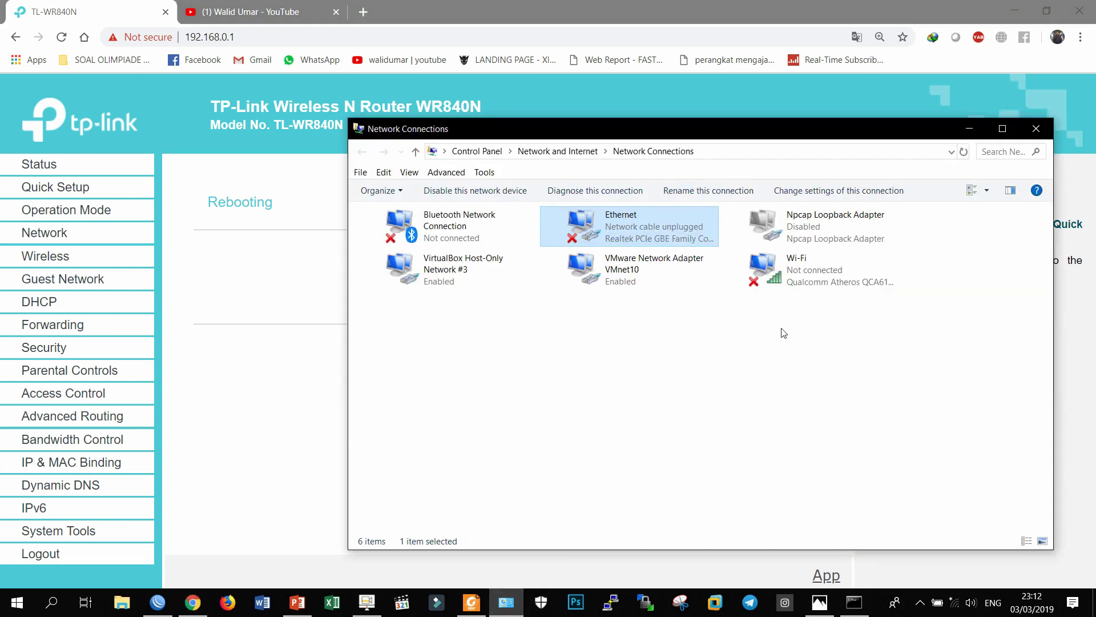
{"action": "left_click_drag", "start_coordinate": [347, 299], "coordinate": [679, 296]}
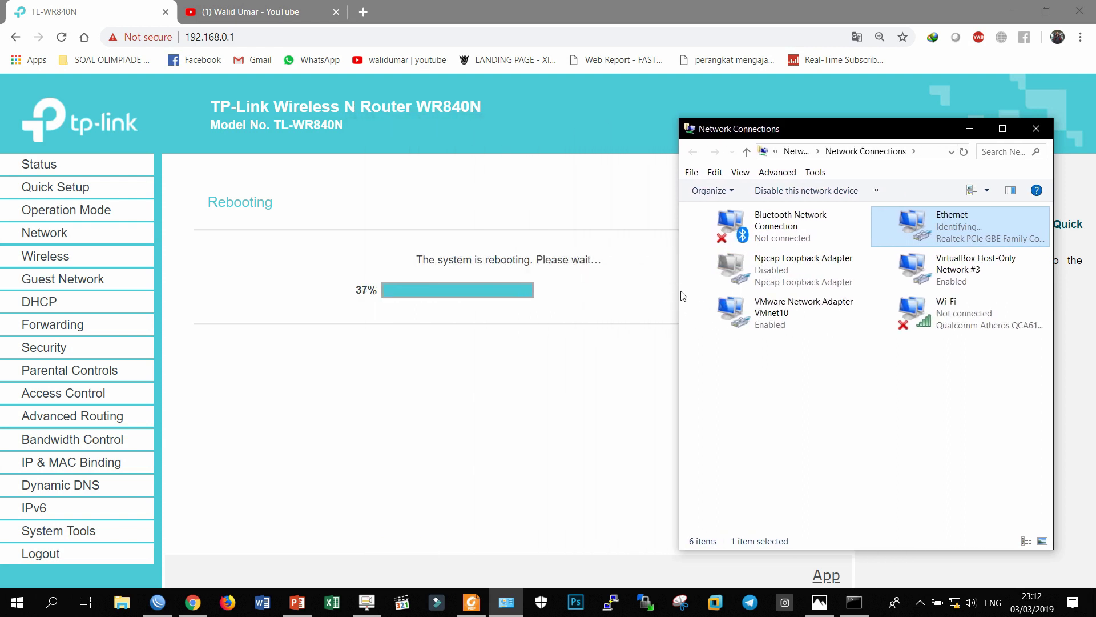
{"action": "left_click", "coordinate": [819, 602]}
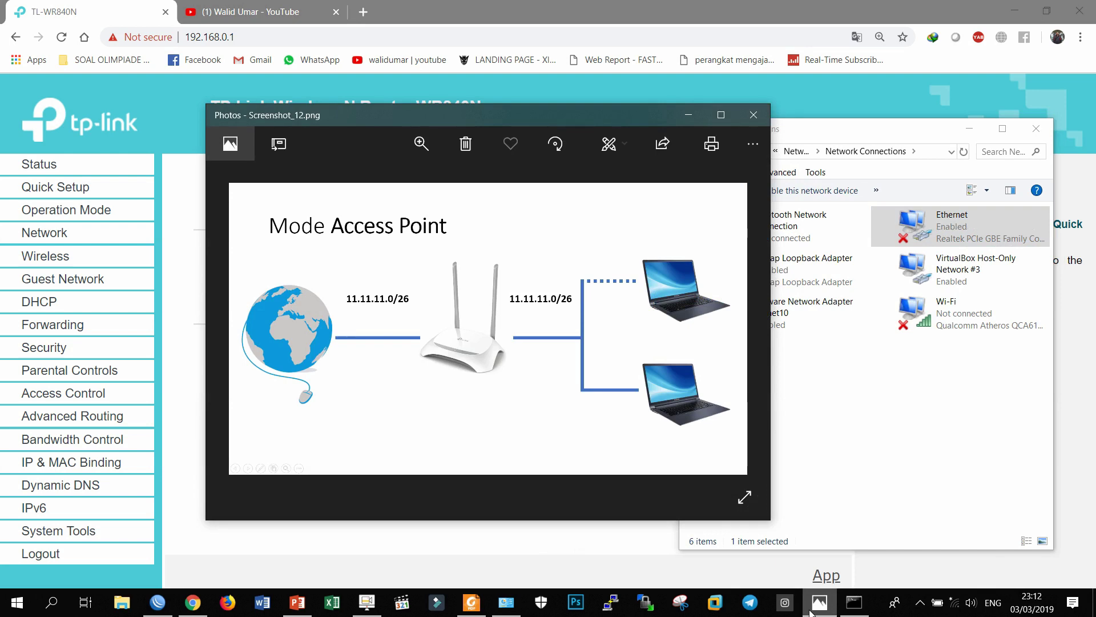
{"action": "left_click", "coordinate": [811, 612]}
{"action": "left_click", "coordinate": [811, 612]}
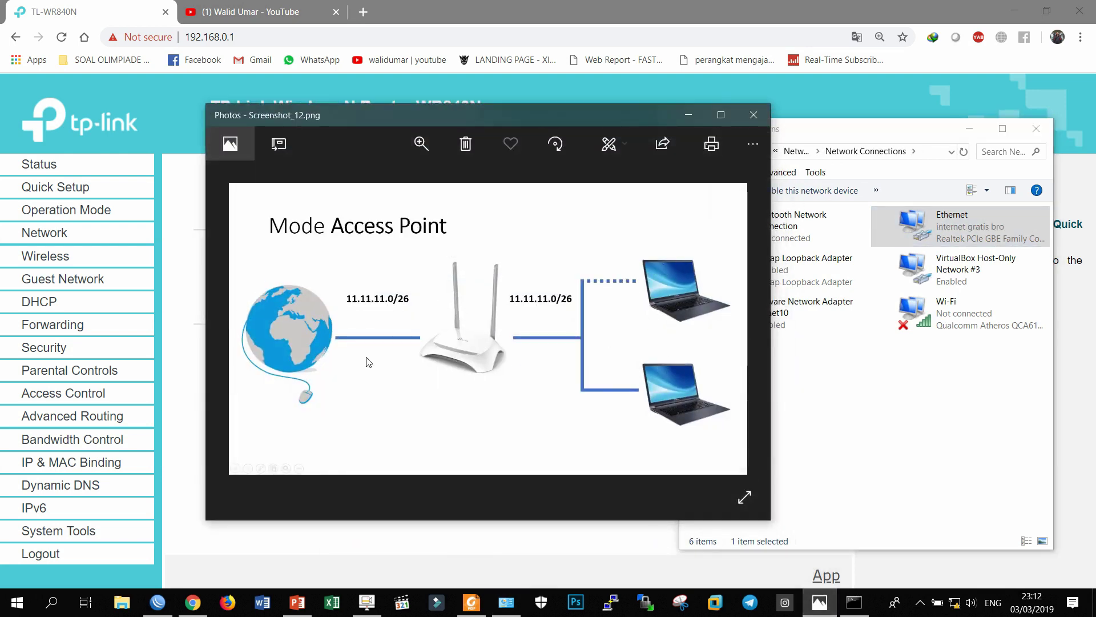
{"action": "left_click", "coordinate": [820, 606]}
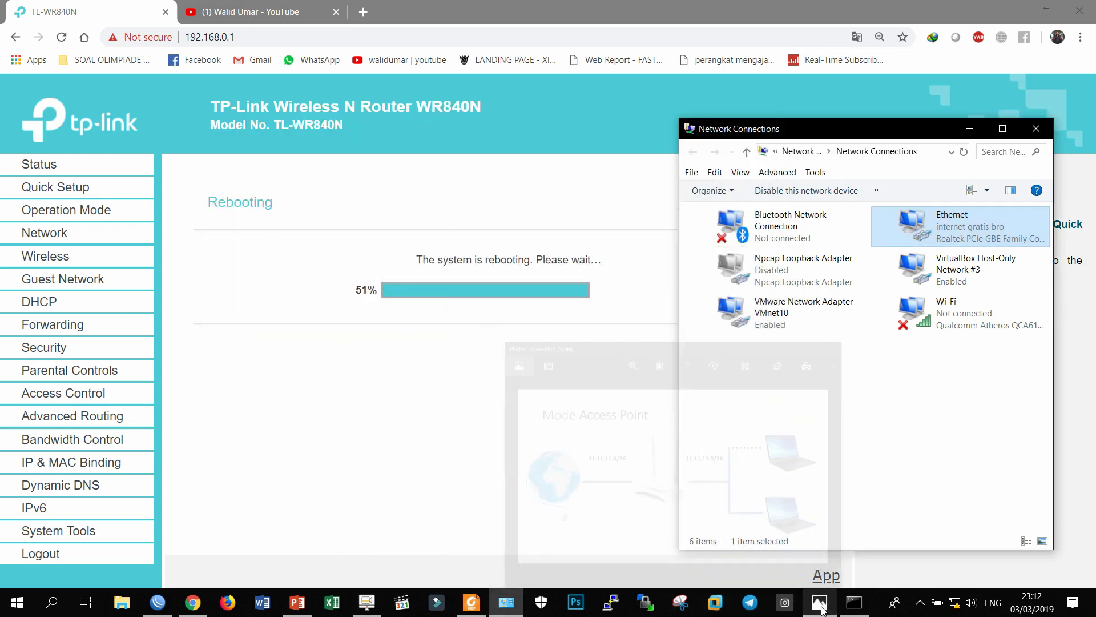
{"action": "left_click", "coordinate": [797, 419]}
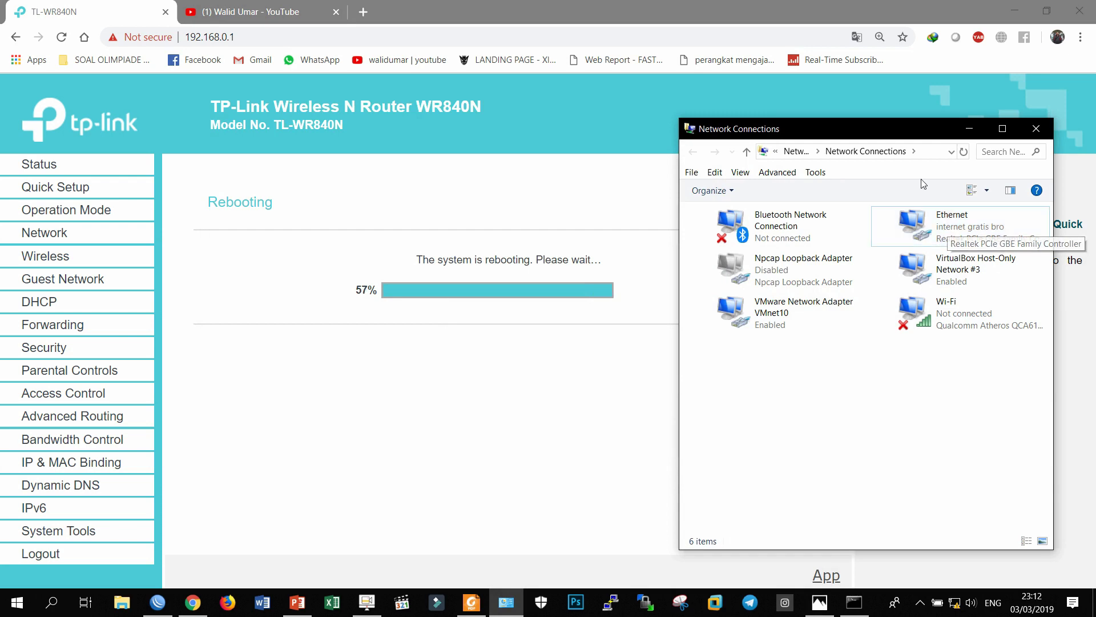
Check the Ethernet connection's status details.
{"action": "double_click", "coordinate": [940, 216]}
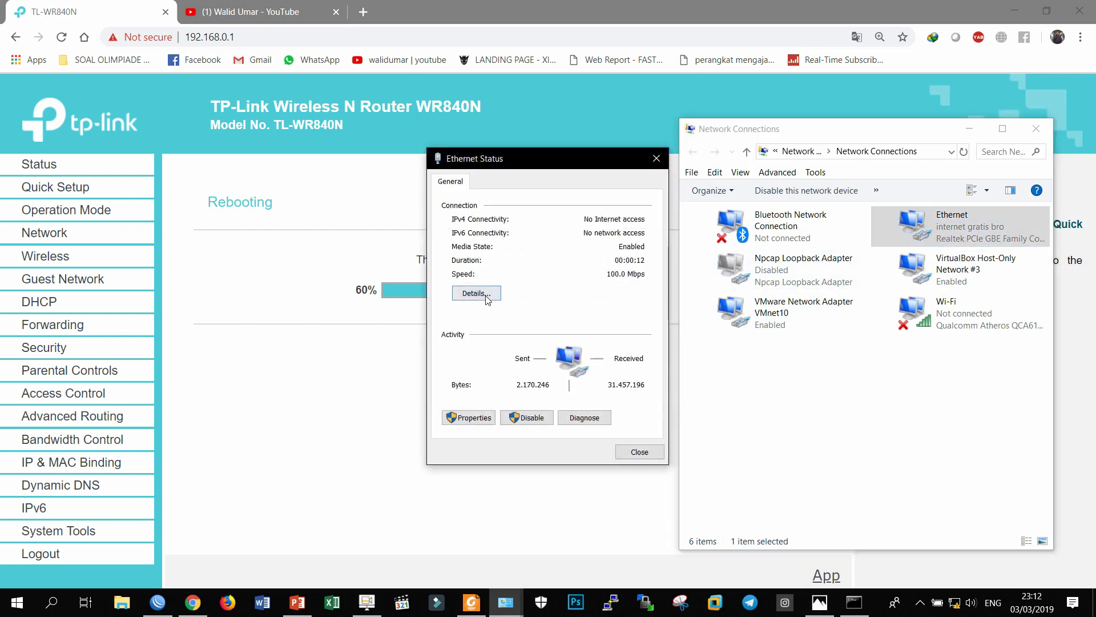
{"action": "left_click", "coordinate": [489, 295]}
{"action": "left_click", "coordinate": [642, 452]}
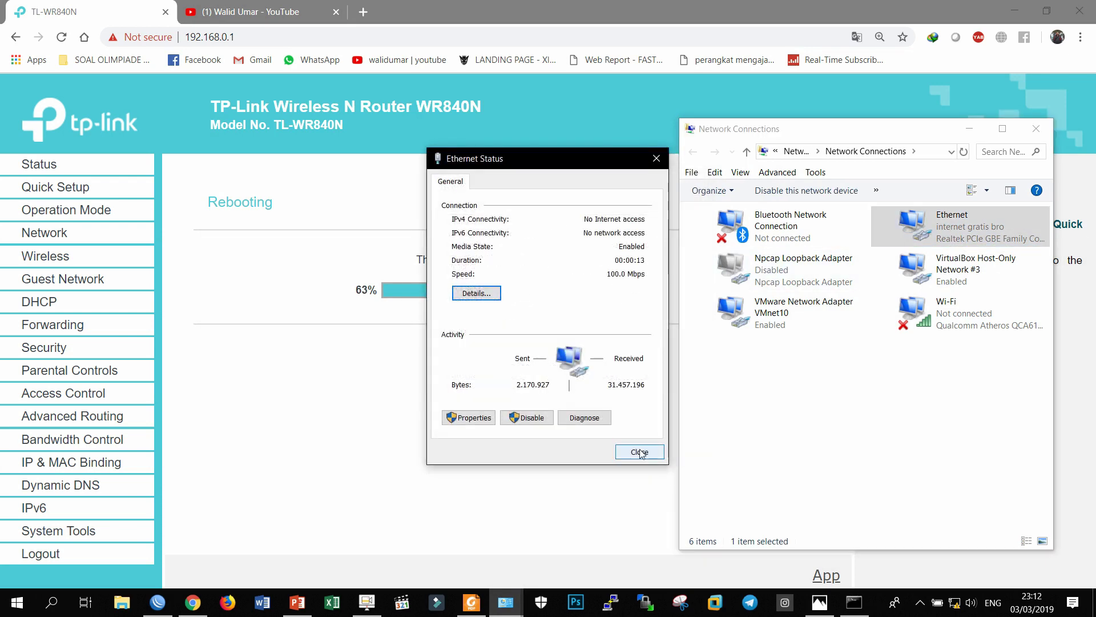
{"action": "left_click", "coordinate": [640, 452]}
{"action": "left_click", "coordinate": [828, 371]}
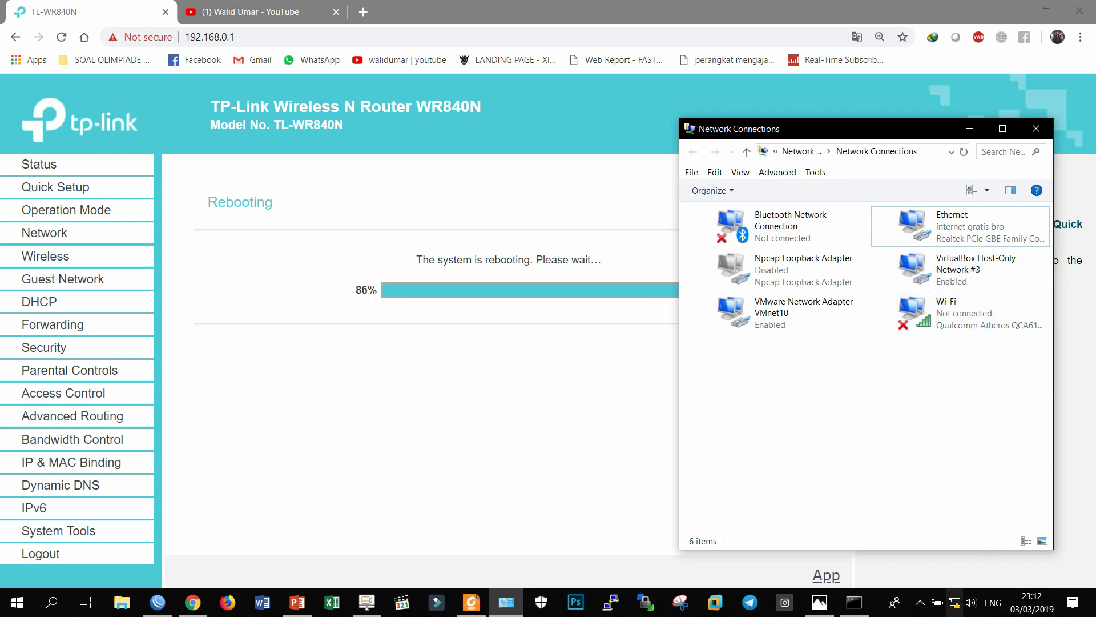
Connect Wi-Fi to the open walidumar-bridge network, then bring Command Prompt forward.
{"action": "left_click", "coordinate": [954, 602]}
{"action": "scroll", "coordinate": [972, 397], "scroll_direction": "down", "scroll_amount": 3}
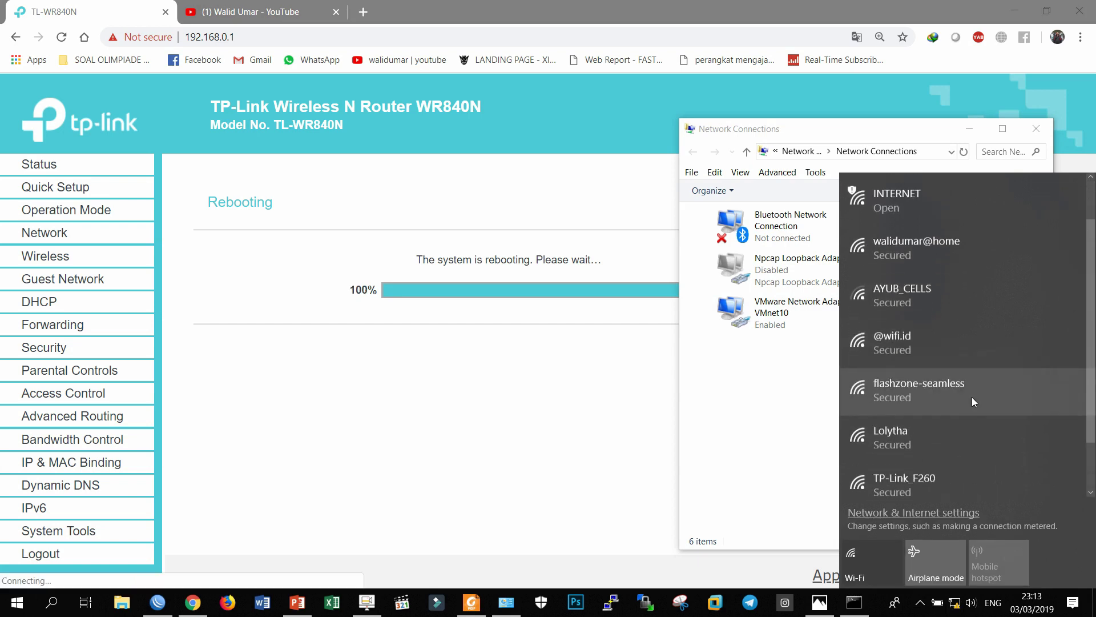
{"action": "left_click", "coordinate": [926, 477]}
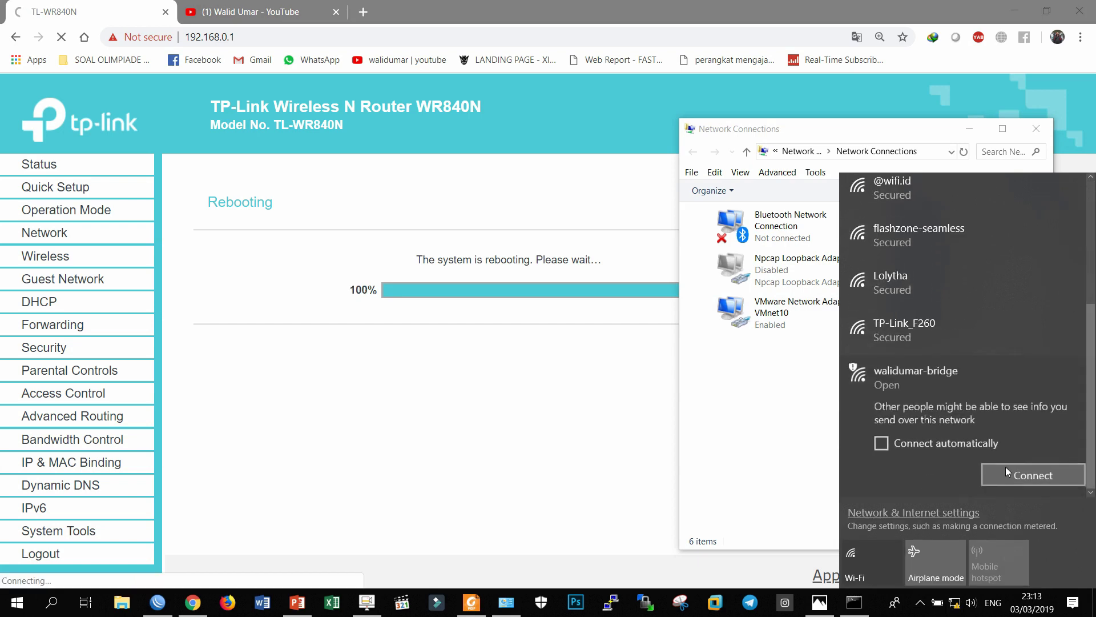
{"action": "left_click", "coordinate": [1019, 478]}
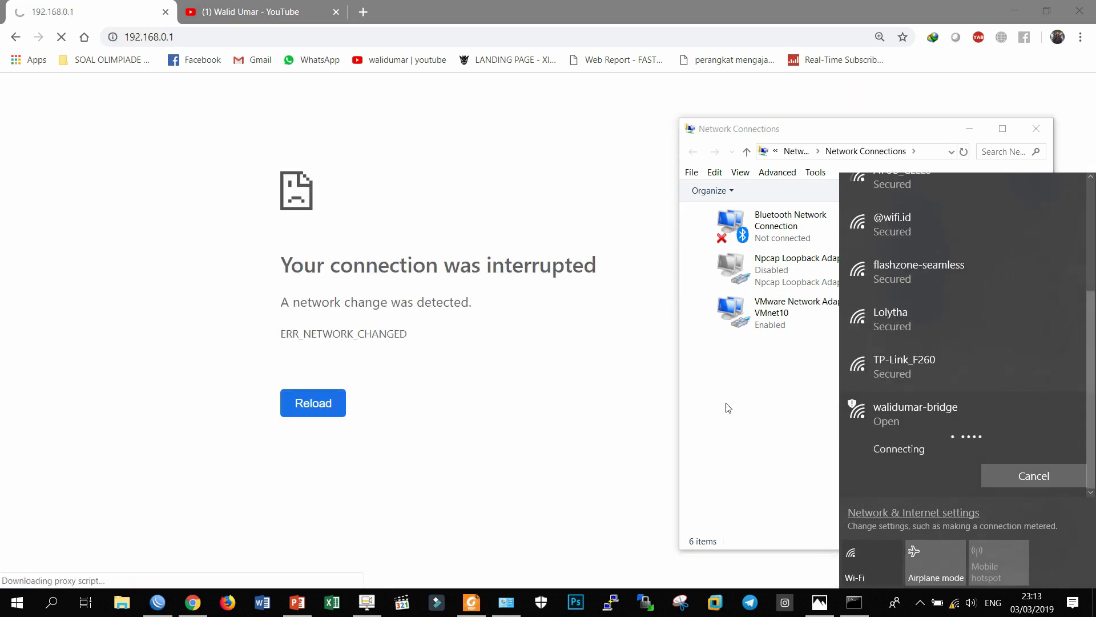
{"action": "left_click", "coordinate": [728, 407]}
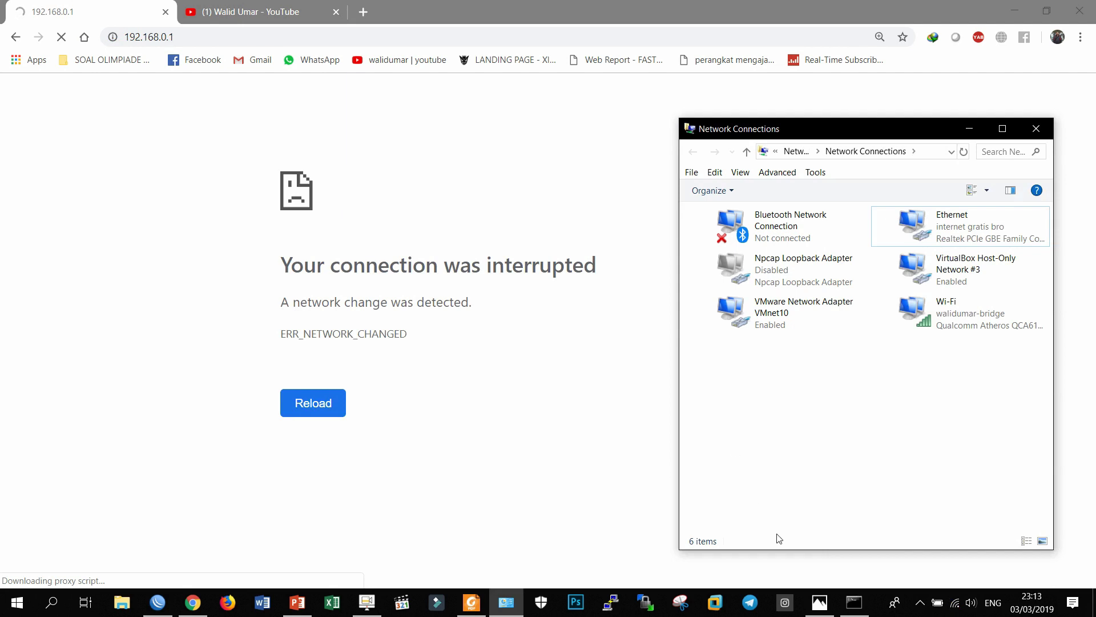
{"action": "left_click", "coordinate": [854, 602]}
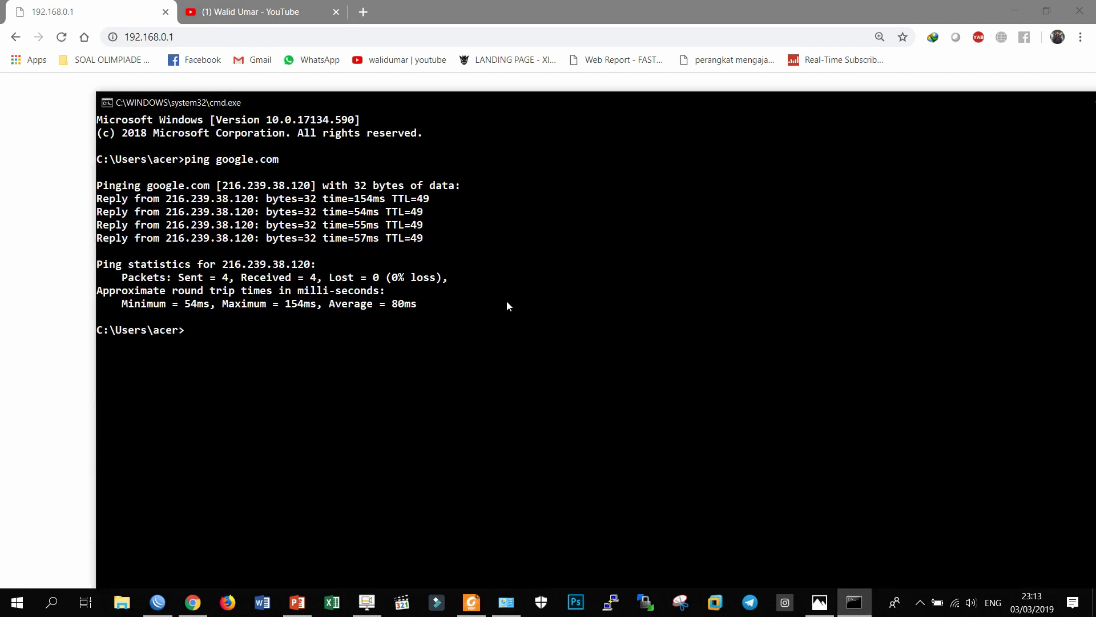
Rerun ping google.com and place the Command Prompt window at the top centre.
{"action": "key", "text": "Up"}
{"action": "key", "text": "Return"}
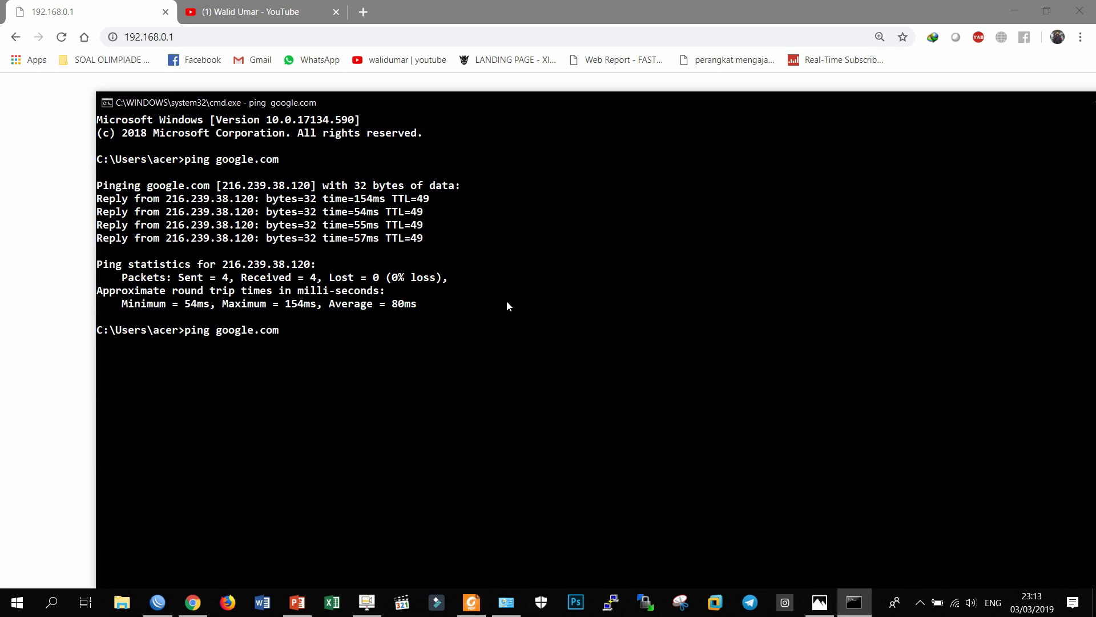
{"action": "left_click_drag", "start_coordinate": [271, 103], "coordinate": [219, 36]}
{"action": "left_click_drag", "start_coordinate": [49, 28], "coordinate": [642, 181]}
{"action": "left_click_drag", "start_coordinate": [714, 195], "coordinate": [249, 73]}
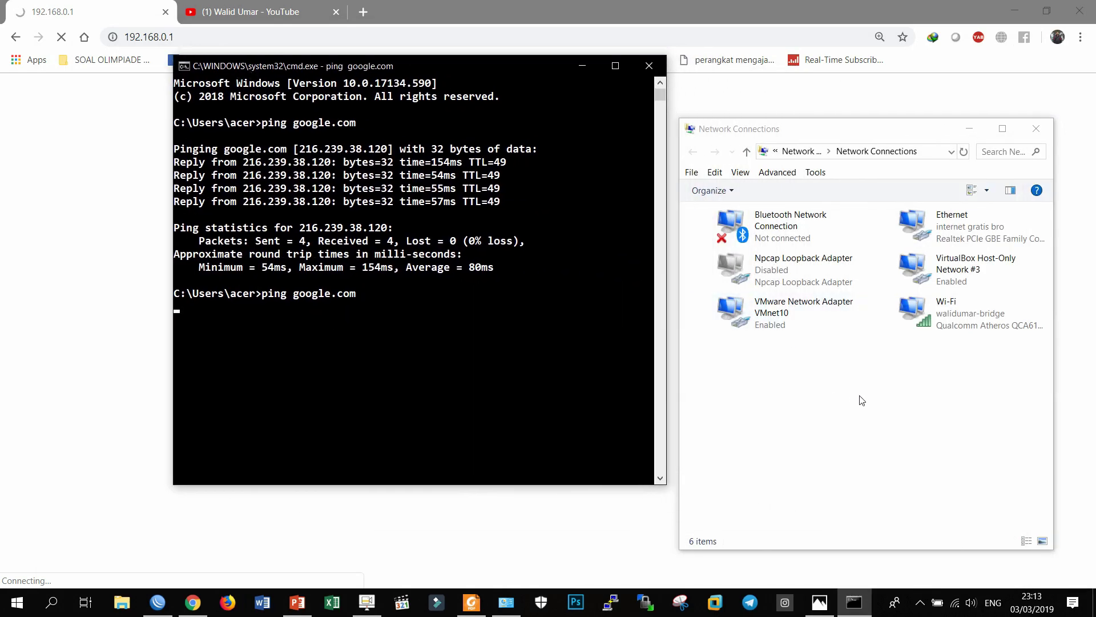
Confirm the Wi-Fi adapter's details show the 11.11.11.61 address.
{"action": "left_click", "coordinate": [874, 393]}
{"action": "double_click", "coordinate": [912, 311]}
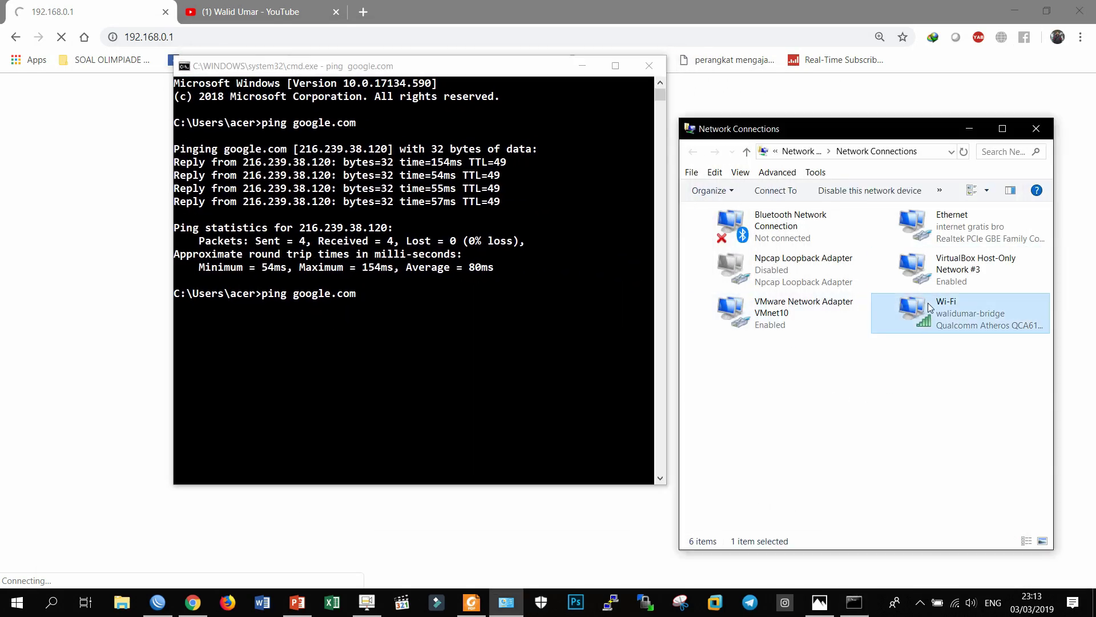
{"action": "left_click", "coordinate": [493, 320]}
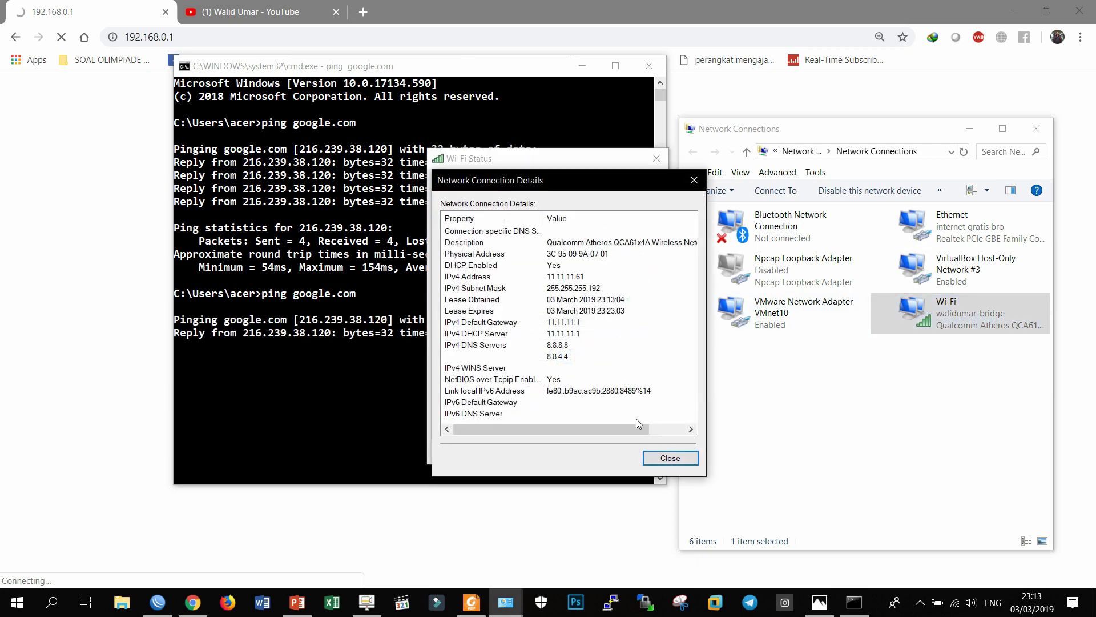
{"action": "left_click", "coordinate": [657, 457]}
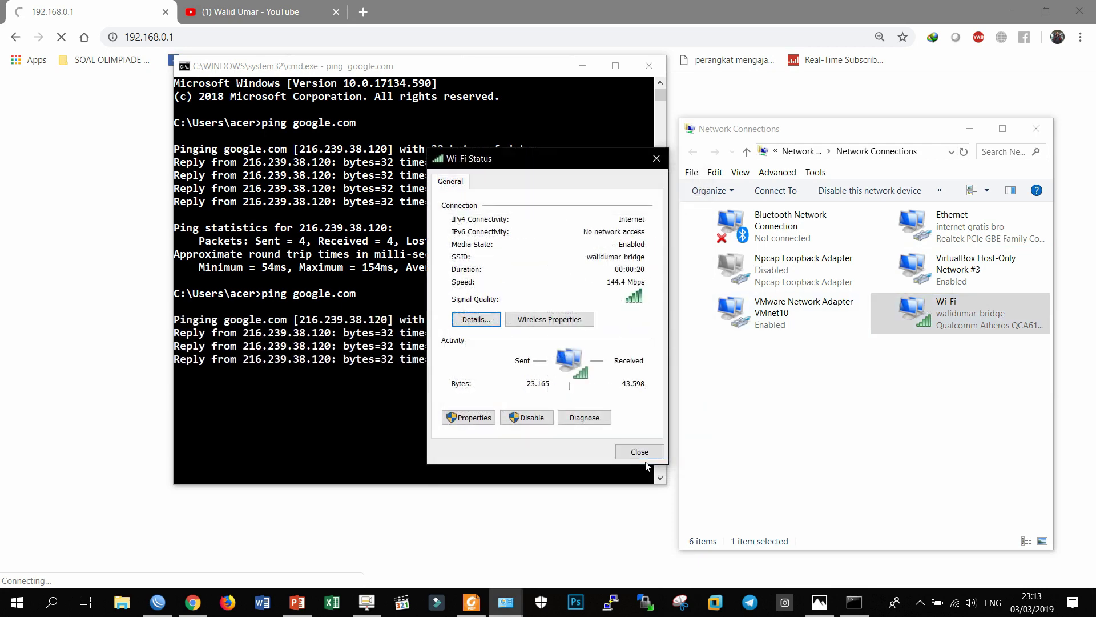
{"action": "left_click", "coordinate": [646, 454]}
{"action": "double_click", "coordinate": [931, 311]}
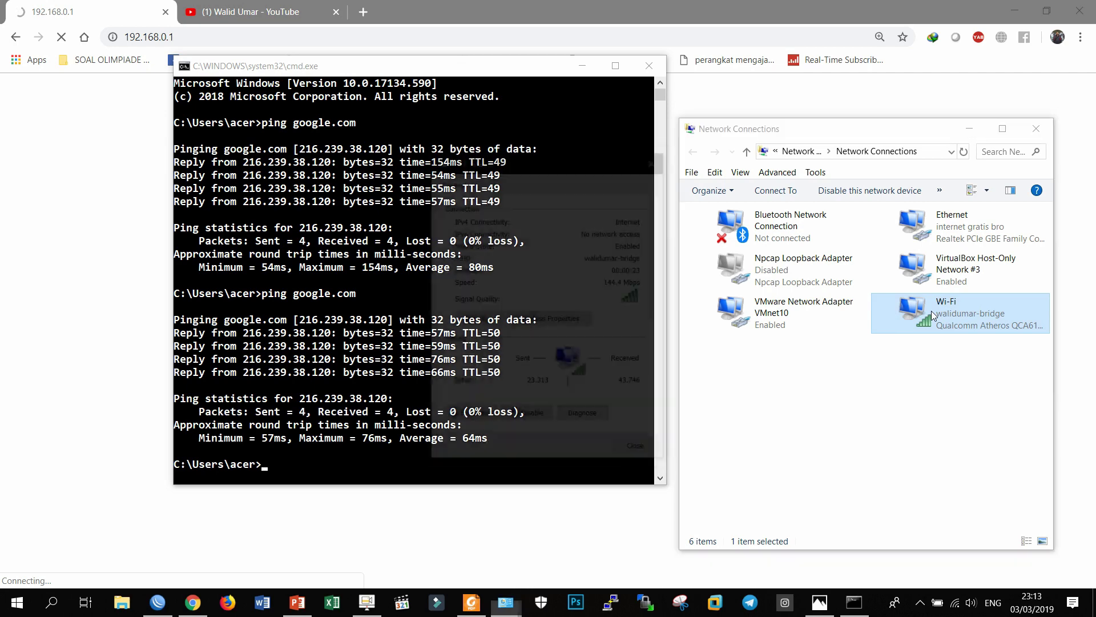
{"action": "left_click", "coordinate": [477, 322]}
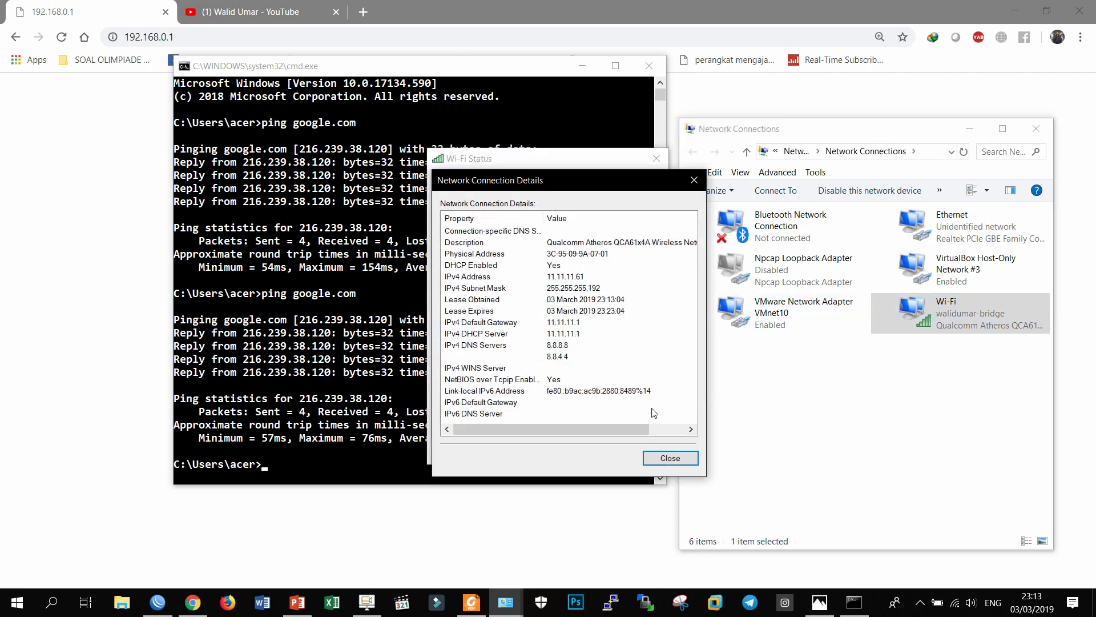
{"action": "left_click", "coordinate": [666, 457]}
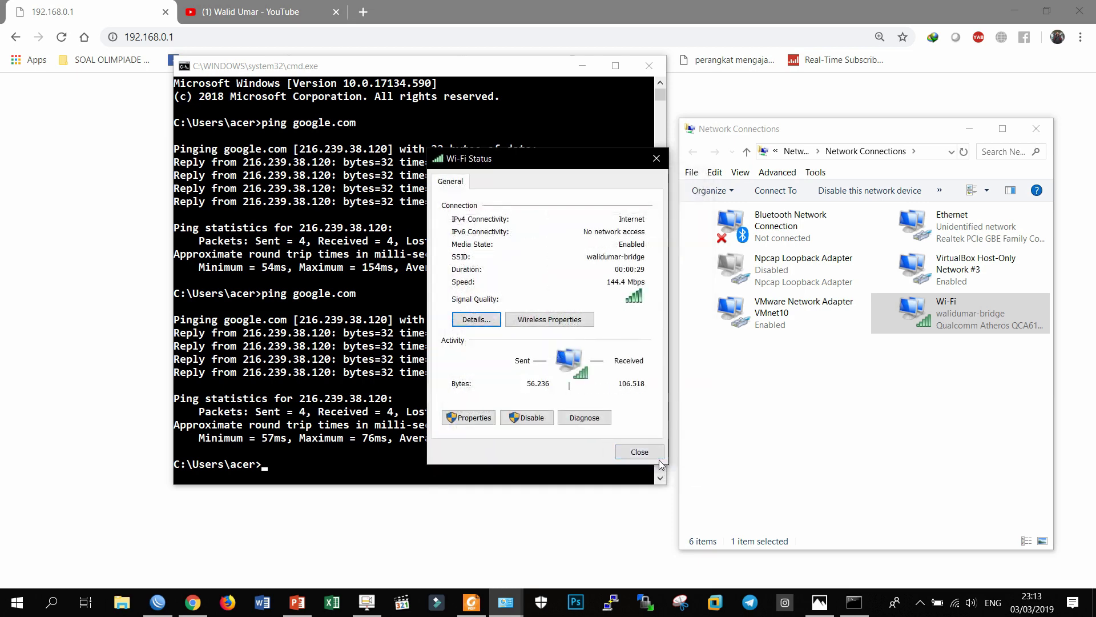
{"action": "left_click", "coordinate": [653, 454]}
Check the Ethernet connection details for Internet access, then switch to the YouTube tab.
{"action": "double_click", "coordinate": [965, 226]}
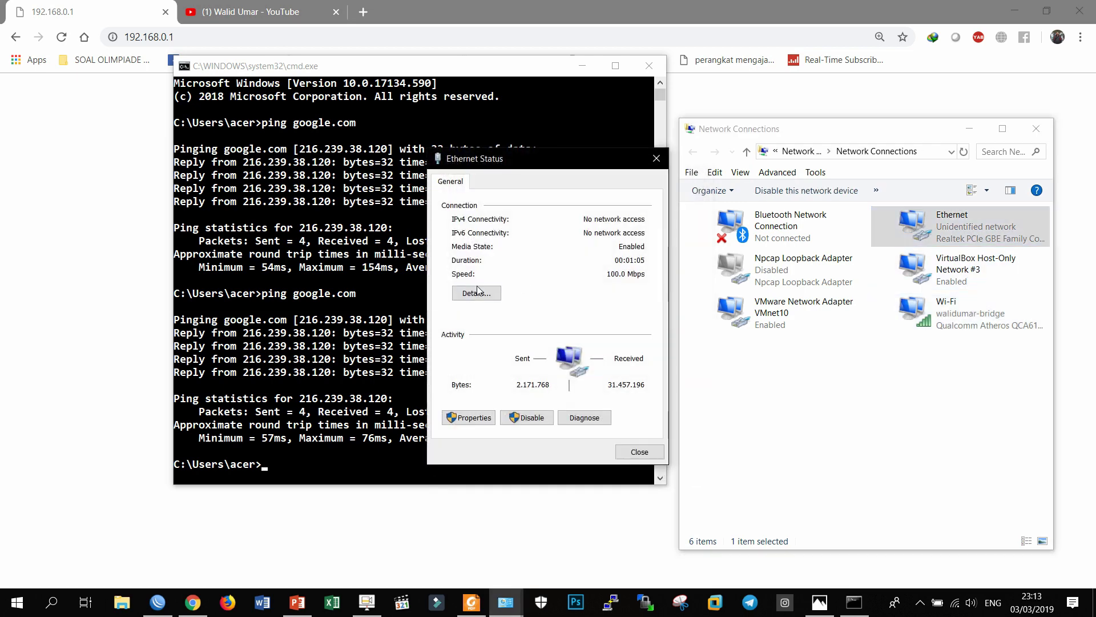
{"action": "left_click", "coordinate": [477, 292]}
{"action": "left_click", "coordinate": [666, 456]}
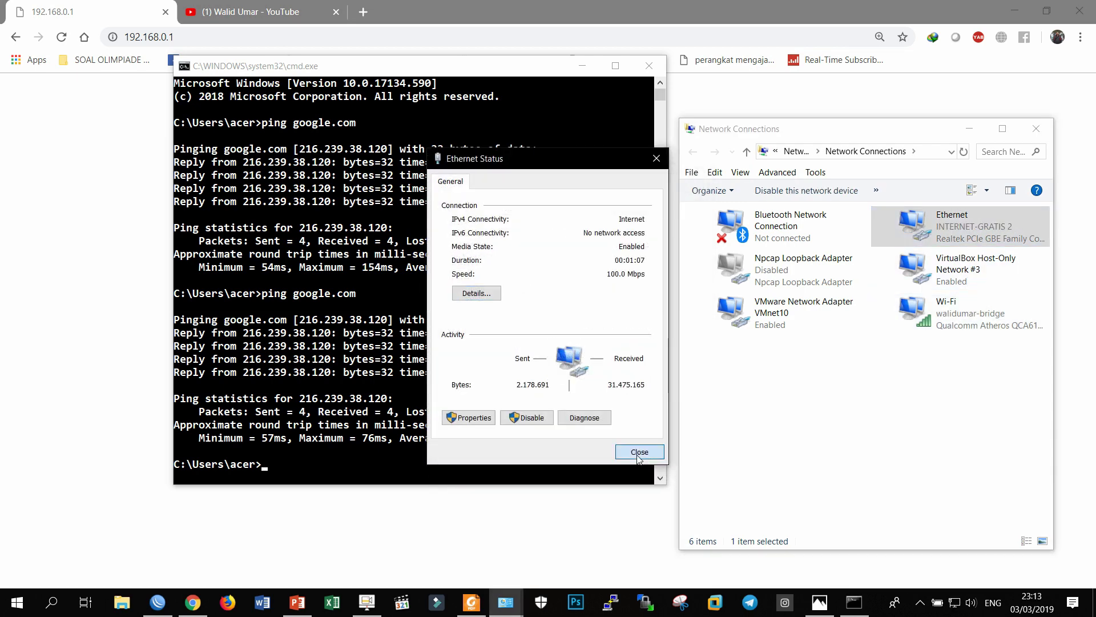
{"action": "left_click", "coordinate": [639, 452]}
{"action": "left_click", "coordinate": [240, 7]}
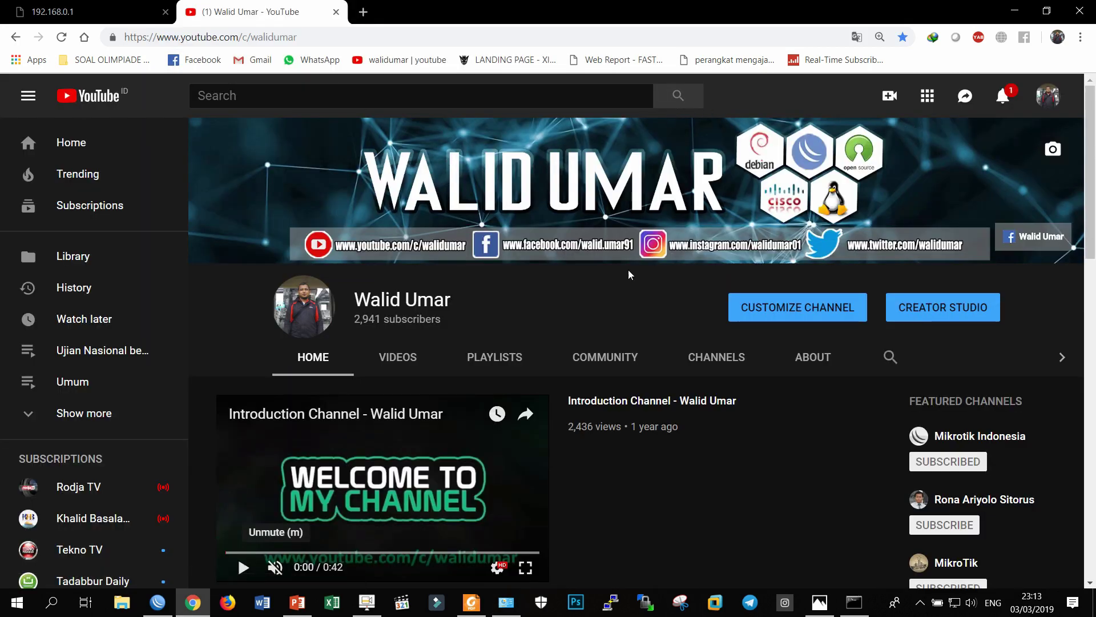
Browse the YouTube channel's Videos uploads, then return to the router tab and Command Prompt.
{"action": "left_click", "coordinate": [400, 356]}
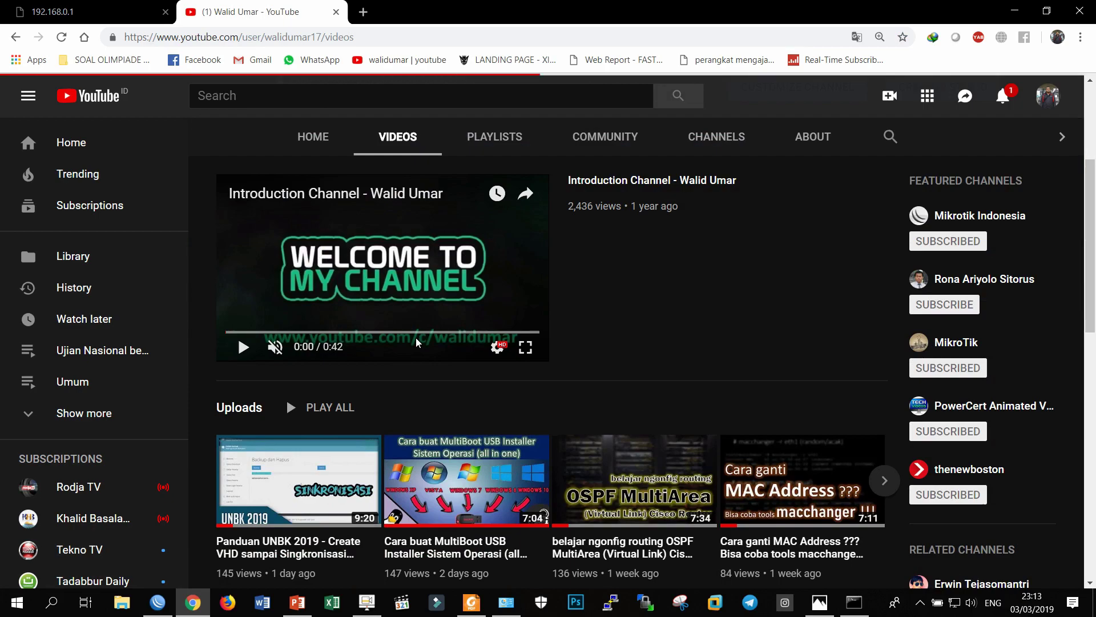
{"action": "scroll", "coordinate": [588, 277], "scroll_direction": "down", "scroll_amount": 3}
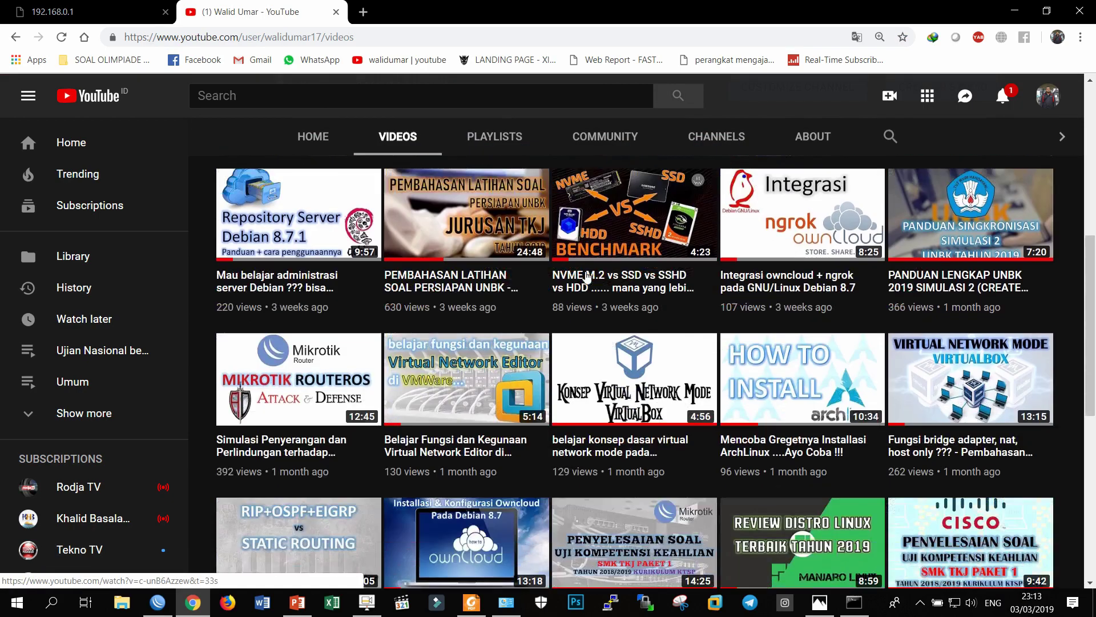
{"action": "scroll", "coordinate": [588, 277], "scroll_direction": "up", "scroll_amount": 5}
{"action": "left_click", "coordinate": [103, 13]}
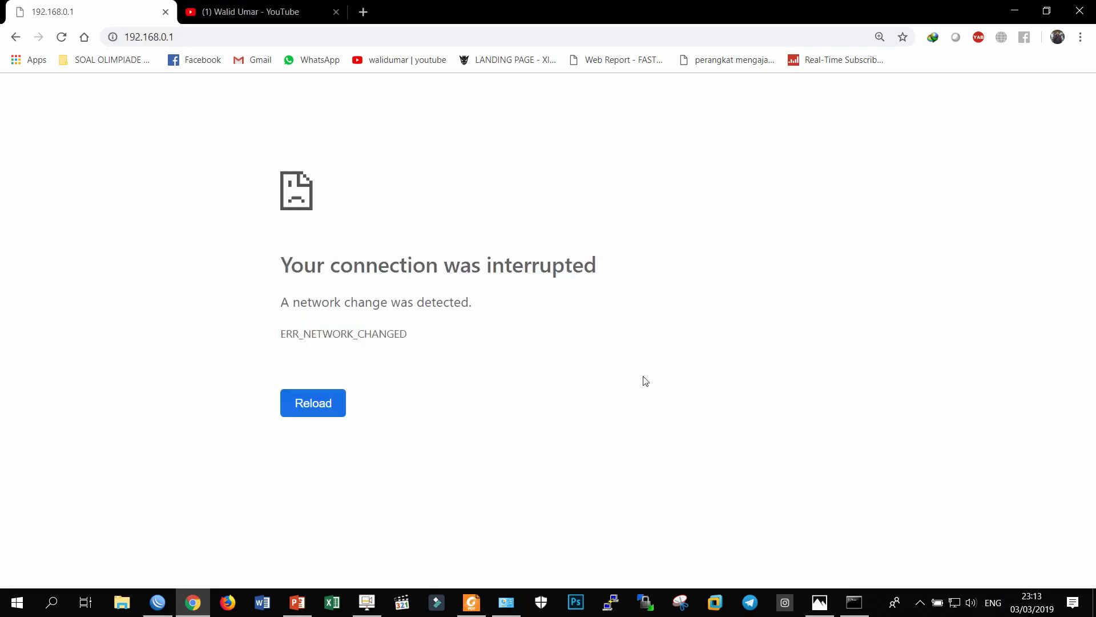
{"action": "left_click", "coordinate": [858, 608]}
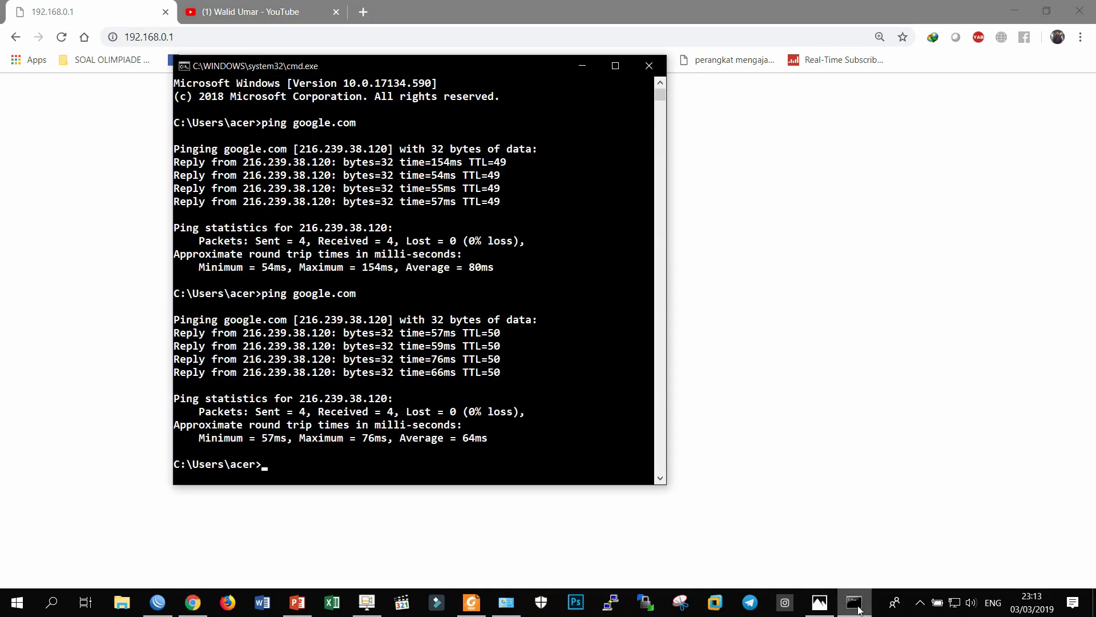
Verify the Ethernet connection details show IPv4 address 11.11.11.62.
{"action": "left_click", "coordinate": [953, 602]}
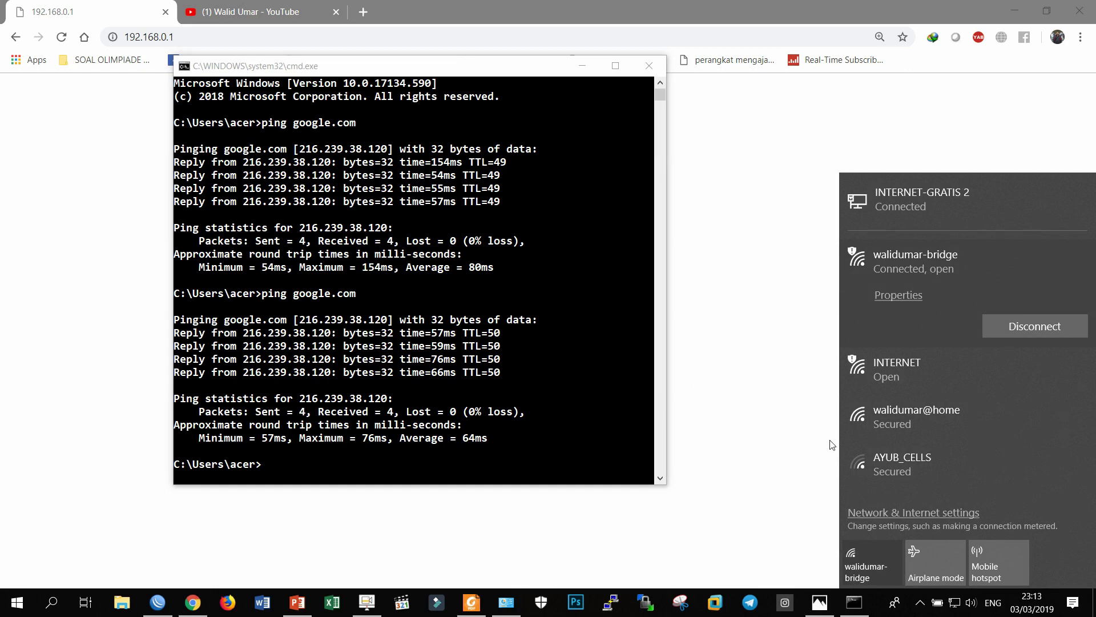
{"action": "left_click", "coordinate": [507, 603]}
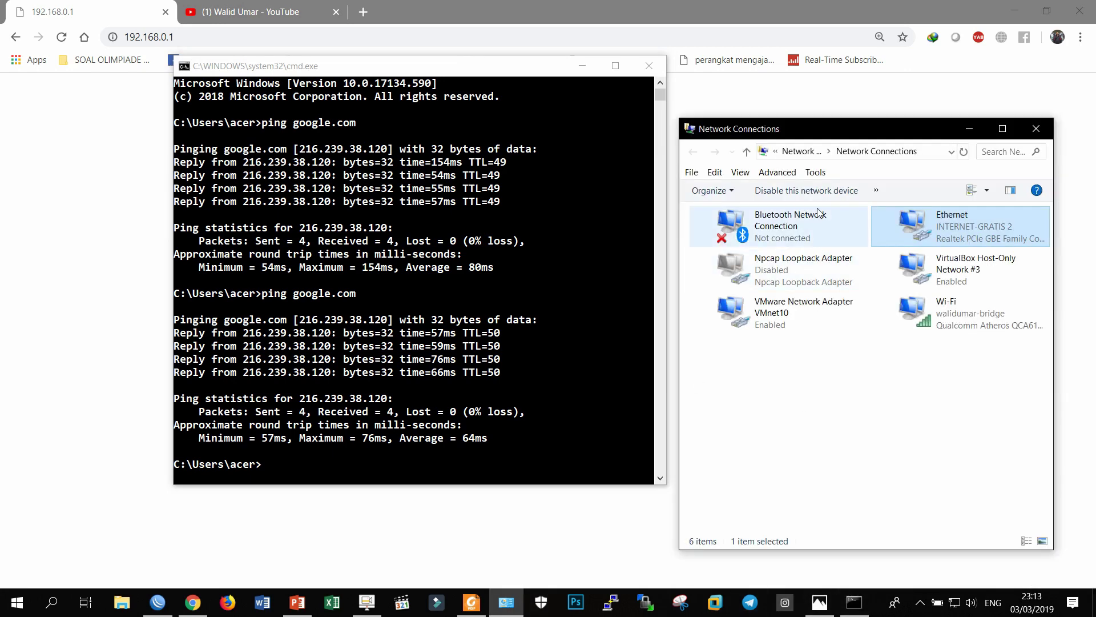
{"action": "double_click", "coordinate": [971, 243]}
{"action": "left_click", "coordinate": [477, 294]}
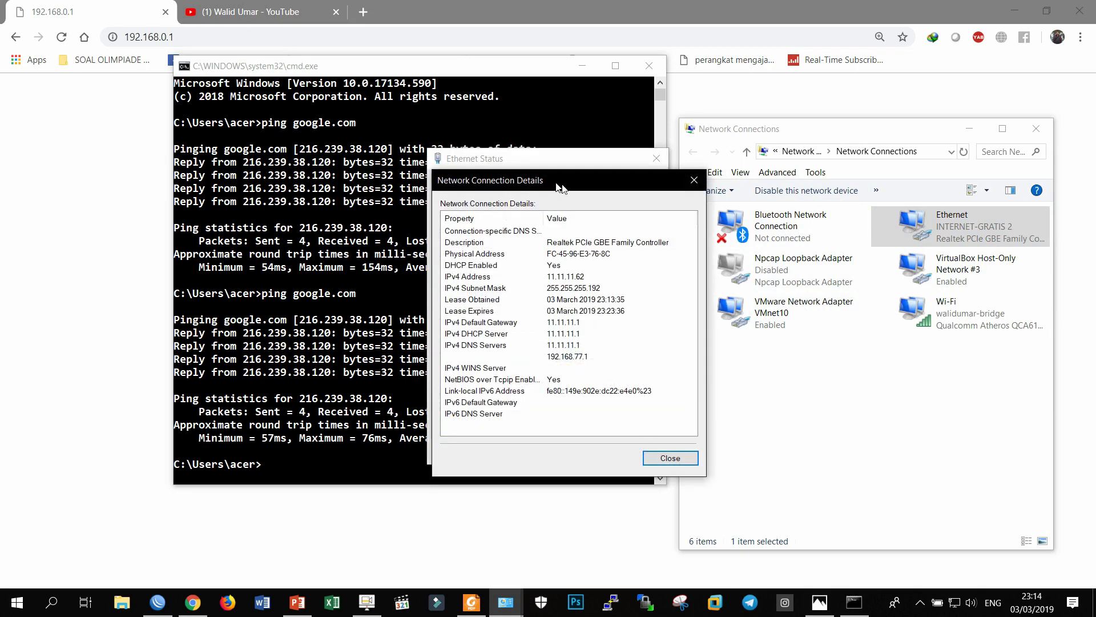
{"action": "left_click_drag", "start_coordinate": [561, 188], "coordinate": [668, 224]}
{"action": "left_click", "coordinate": [777, 495]}
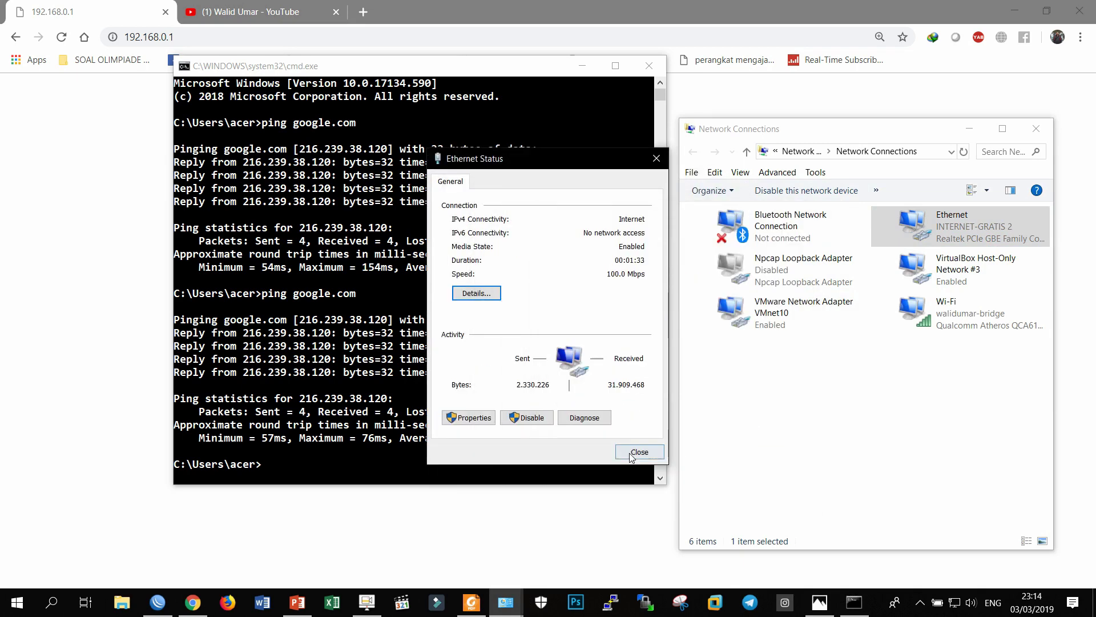
{"action": "left_click", "coordinate": [639, 452]}
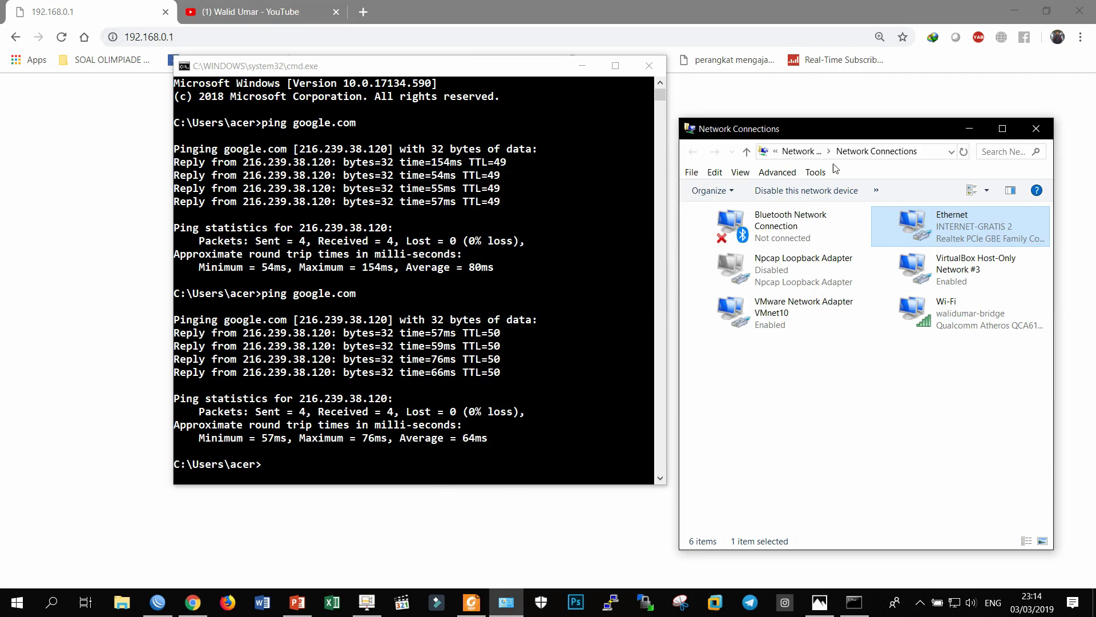
Confirm Wi-Fi has Internet access, then show the Range Extender mode diagram in Photos.
{"action": "double_click", "coordinate": [965, 319]}
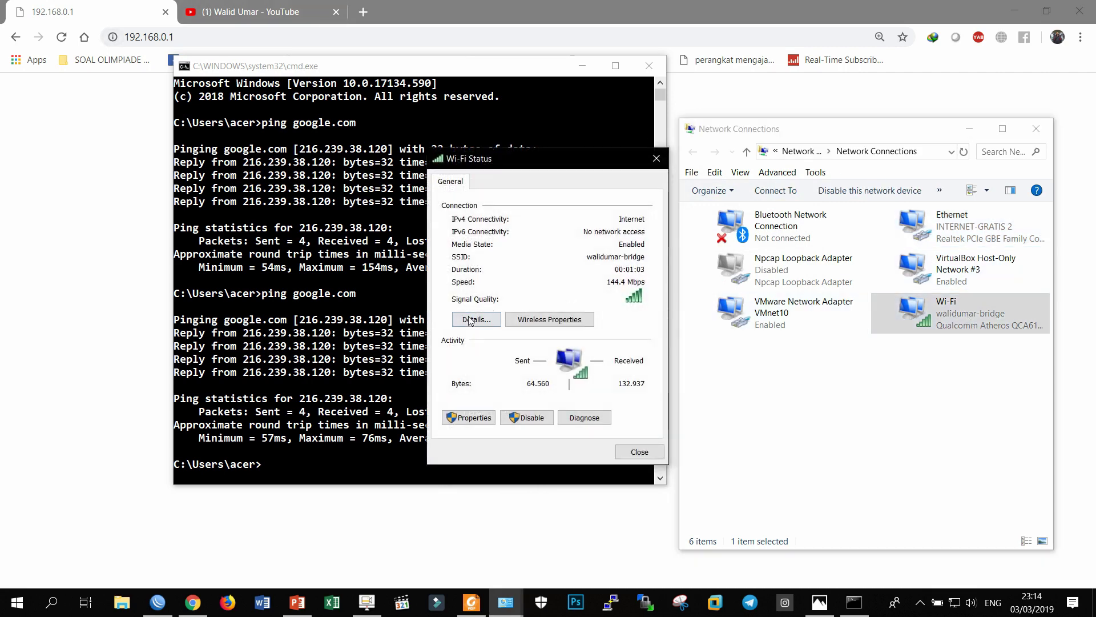
{"action": "left_click", "coordinate": [470, 320]}
{"action": "left_click", "coordinate": [728, 455]}
{"action": "left_click", "coordinate": [639, 452]}
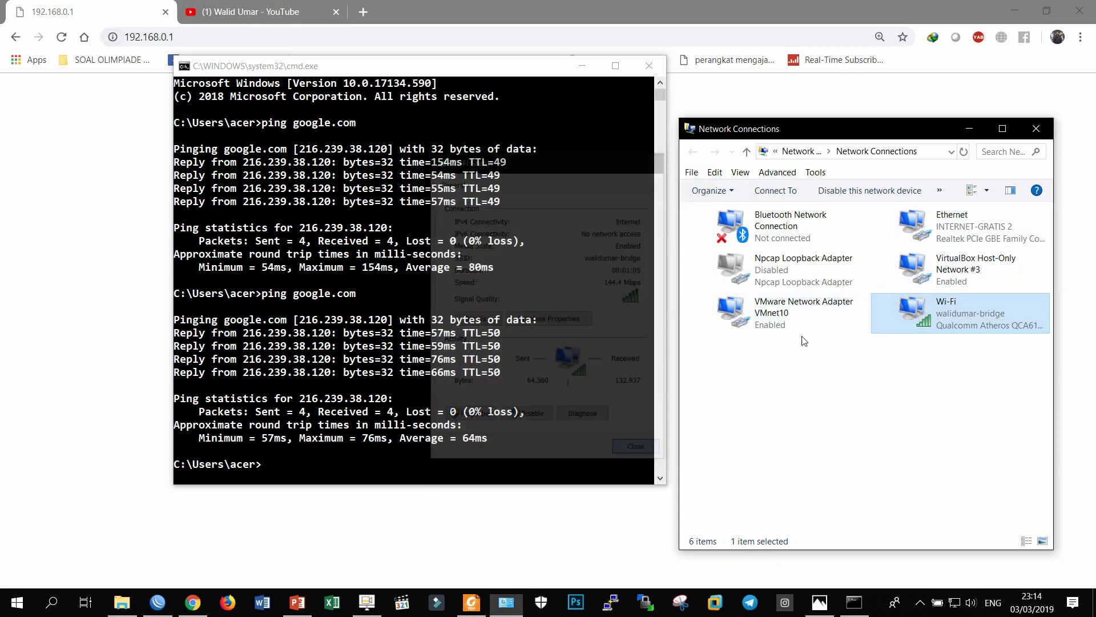
{"action": "double_click", "coordinate": [965, 228]}
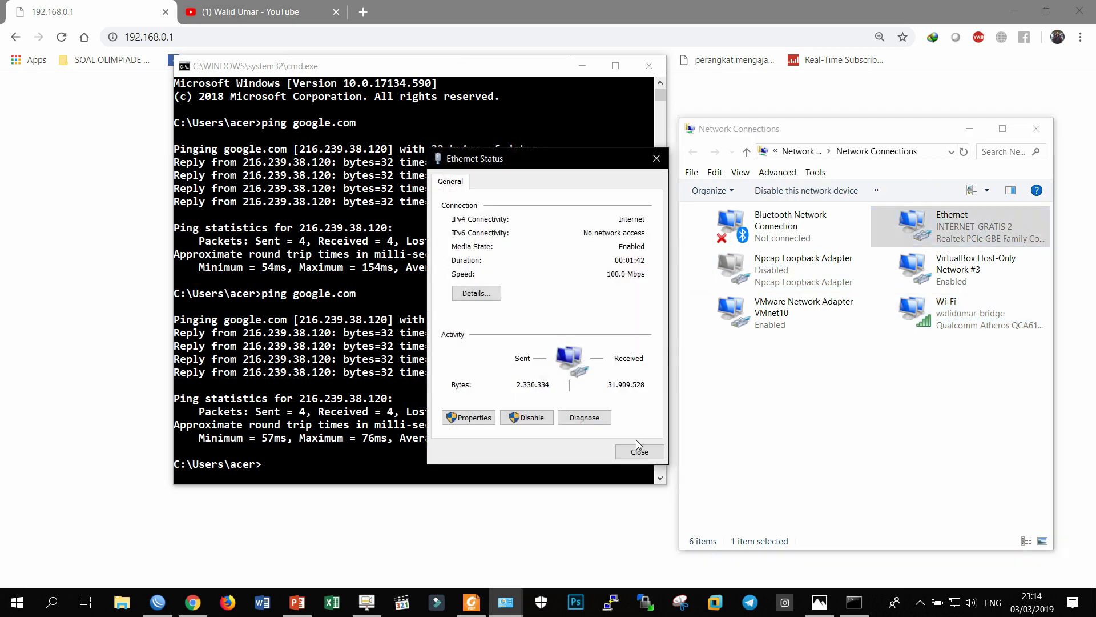
{"action": "left_click", "coordinate": [639, 451]}
{"action": "left_click", "coordinate": [819, 602]}
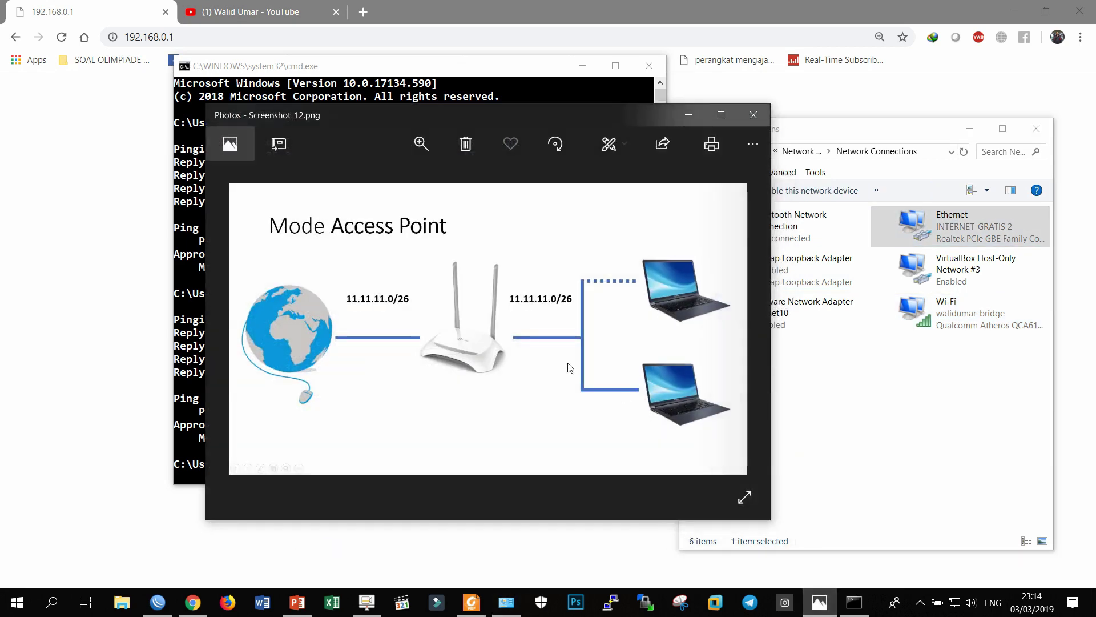
{"action": "left_click", "coordinate": [737, 342]}
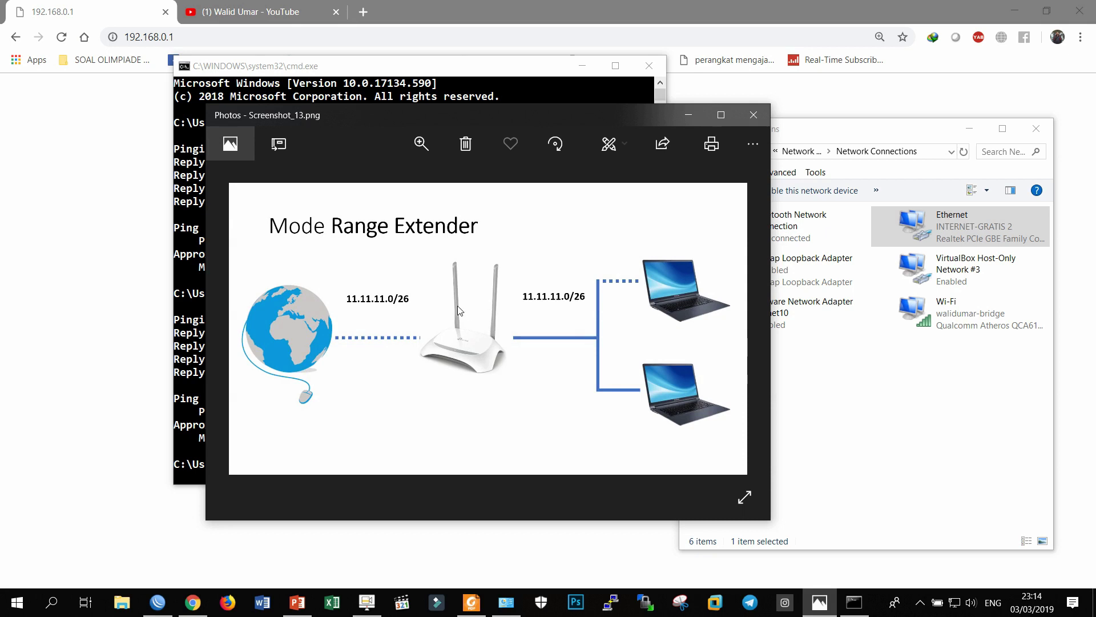
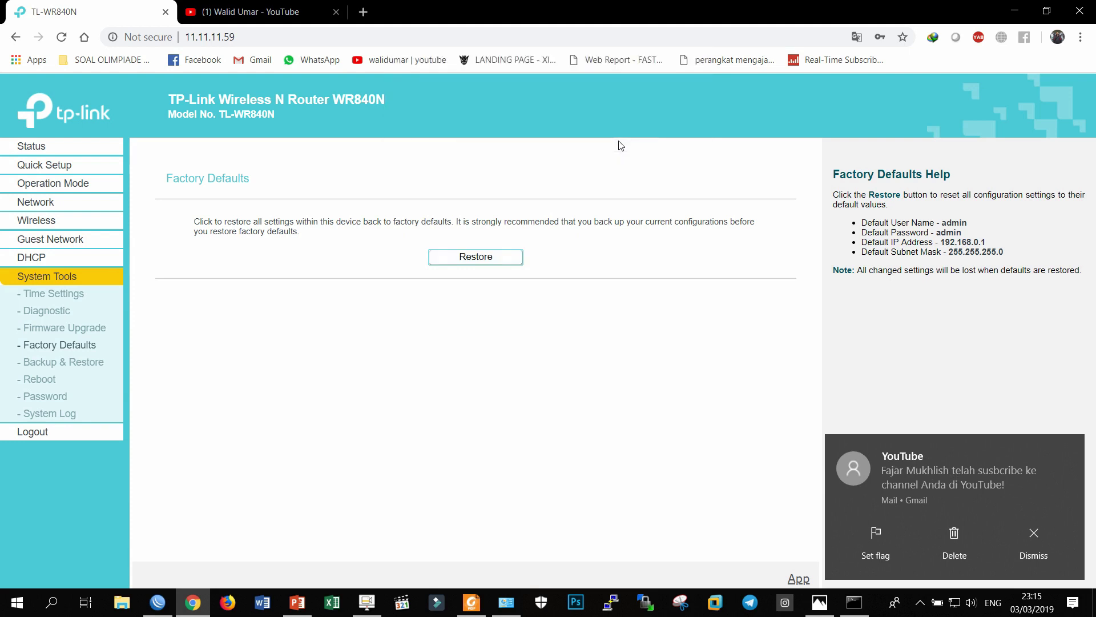
Confirm the factory reset and load the default address 192.168.0.1 in a new tab.
{"action": "left_click", "coordinate": [1034, 535]}
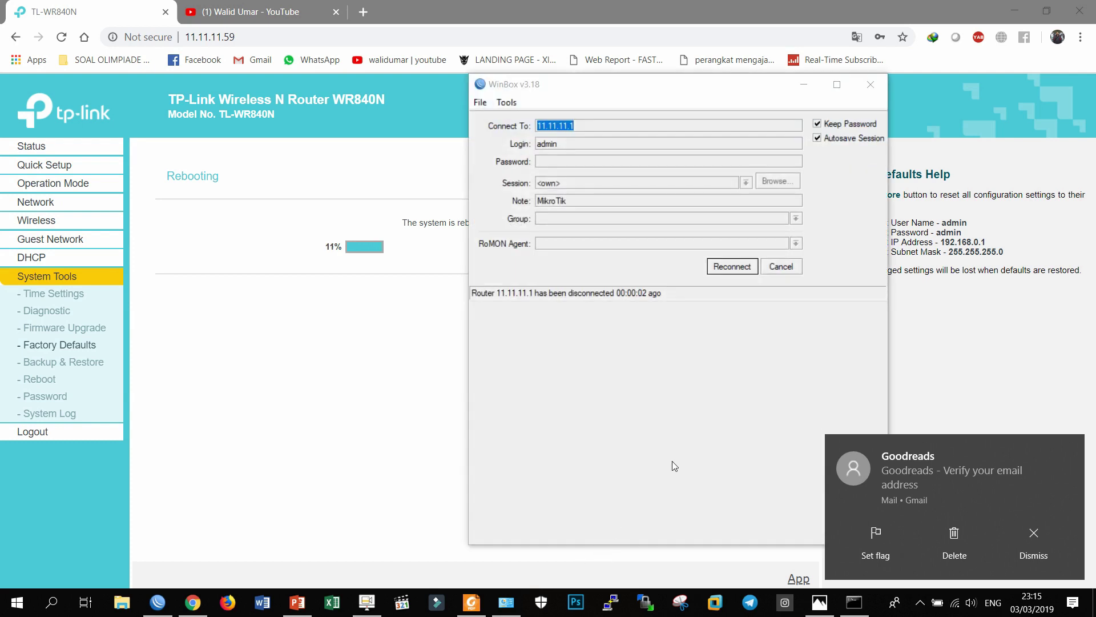
{"action": "left_click", "coordinate": [270, 37]}
{"action": "key", "text": "alt+Return"}
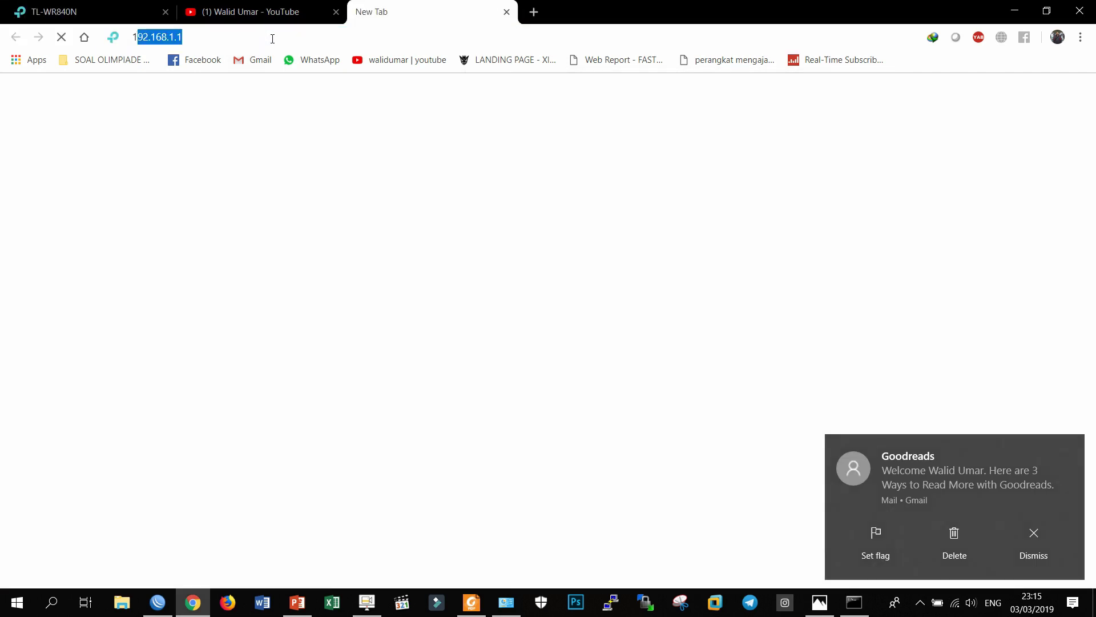
{"action": "type", "text": "192.168.104"}
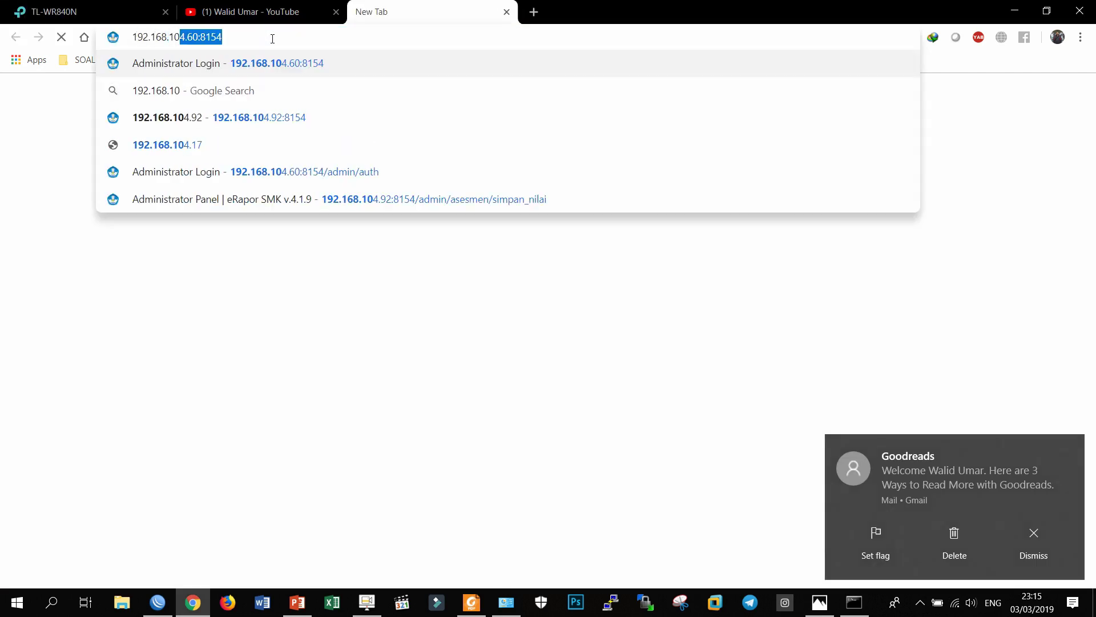
{"action": "key", "text": "BackSpace"}
{"action": "key", "text": "BackSpace"}
{"action": "type", "text": "0.1"}
{"action": "key", "text": "Return"}
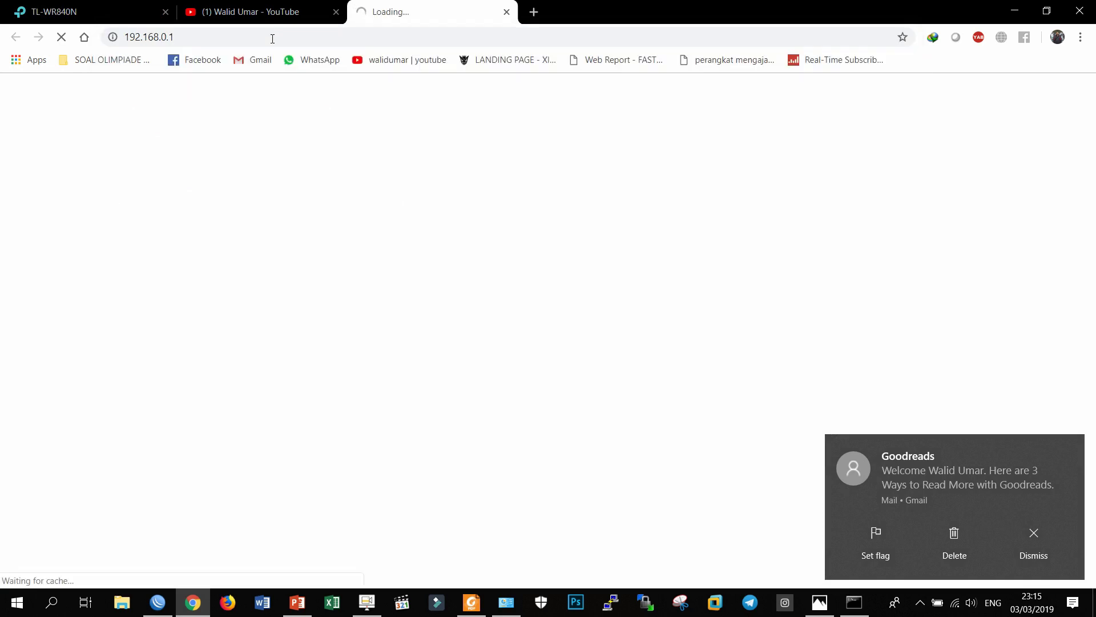
Check Network Connections and the old tab's reboot progress, then close the old router tab.
{"action": "left_click_drag", "start_coordinate": [356, 7], "coordinate": [252, 8]}
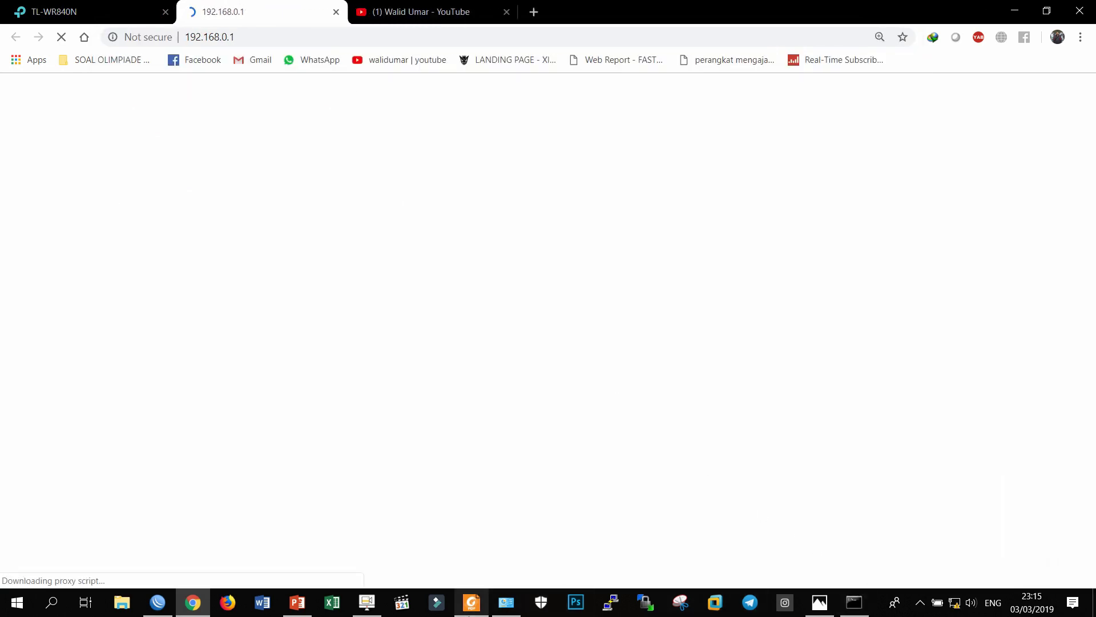
{"action": "left_click", "coordinate": [506, 601]}
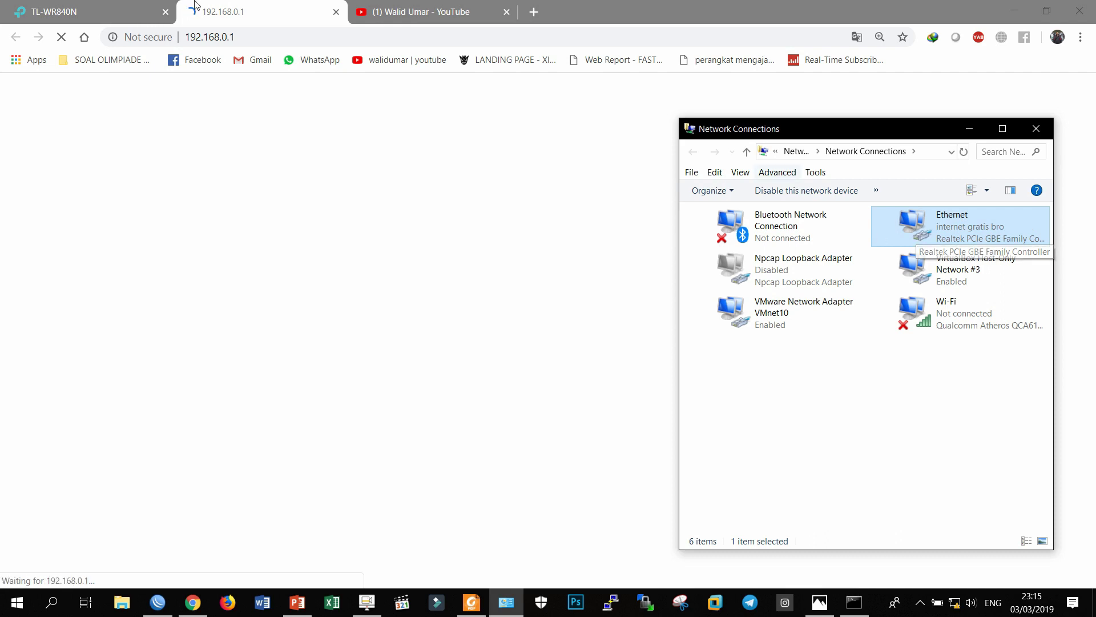
{"action": "left_click", "coordinate": [62, 38]}
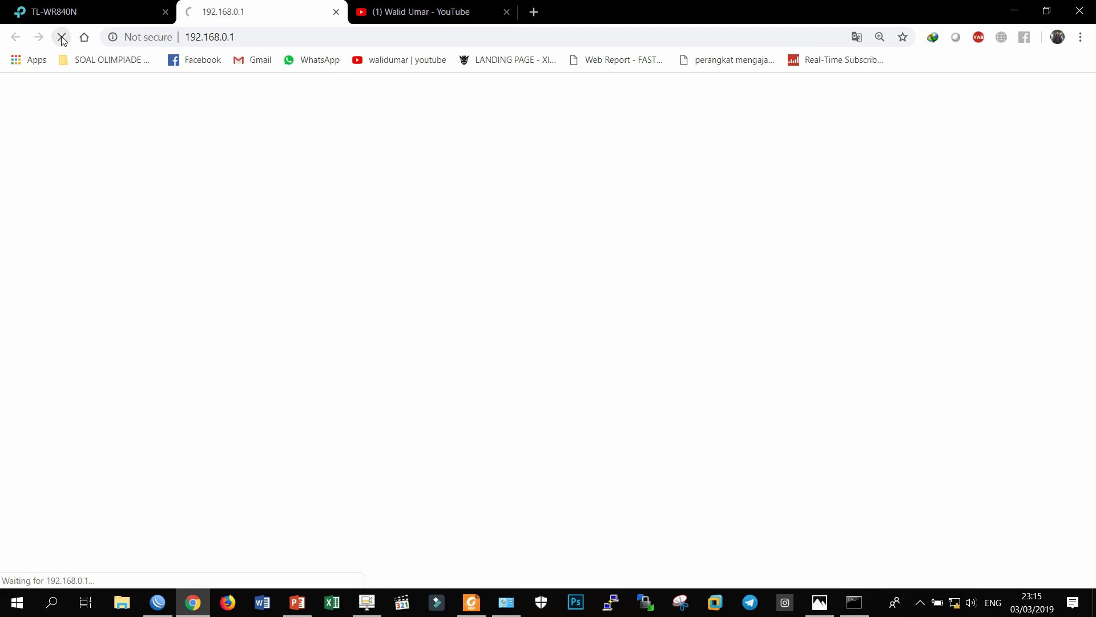
{"action": "left_click", "coordinate": [91, 10]}
{"action": "left_click", "coordinate": [261, 5]}
{"action": "left_click", "coordinate": [166, 12]}
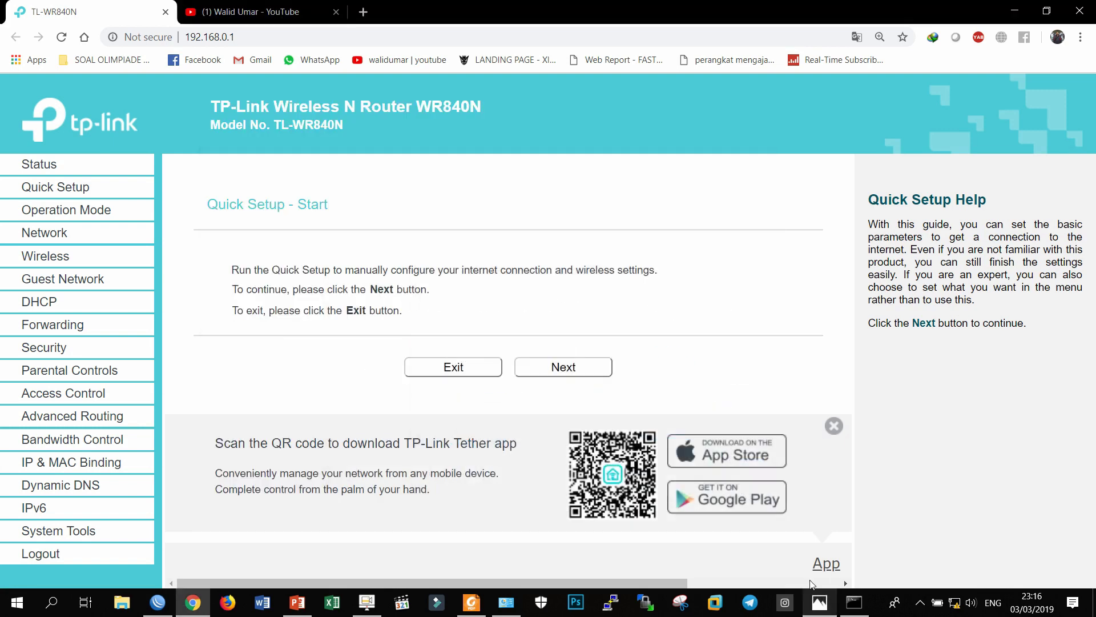
Start the Quick Setup wizard with Range Extender as the operation mode.
{"action": "left_click", "coordinate": [118, 223]}
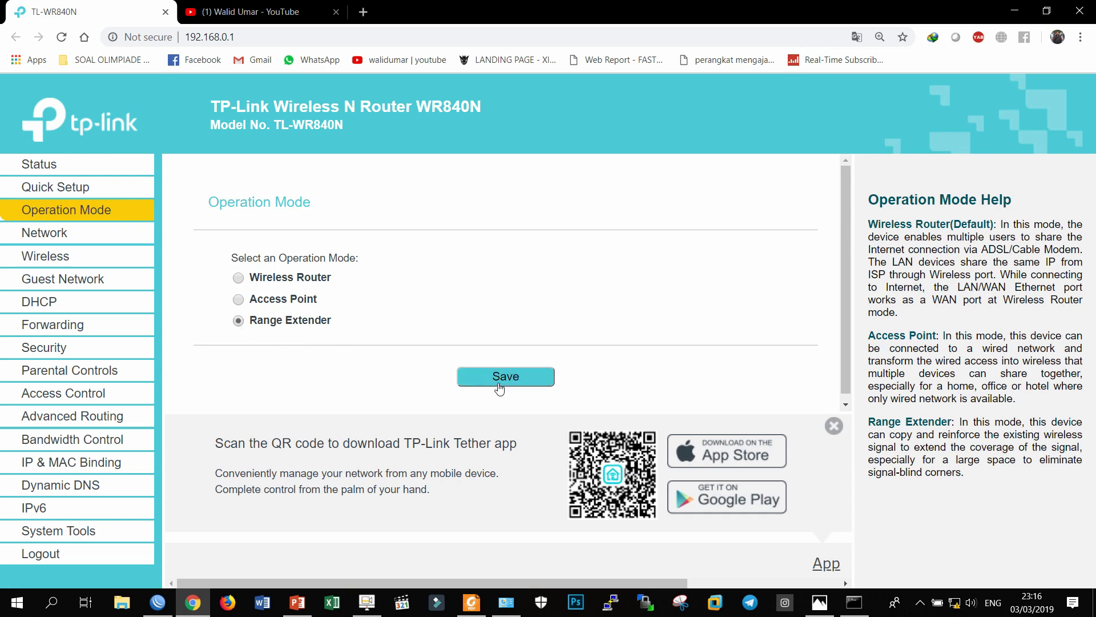
{"action": "left_click", "coordinate": [75, 189]}
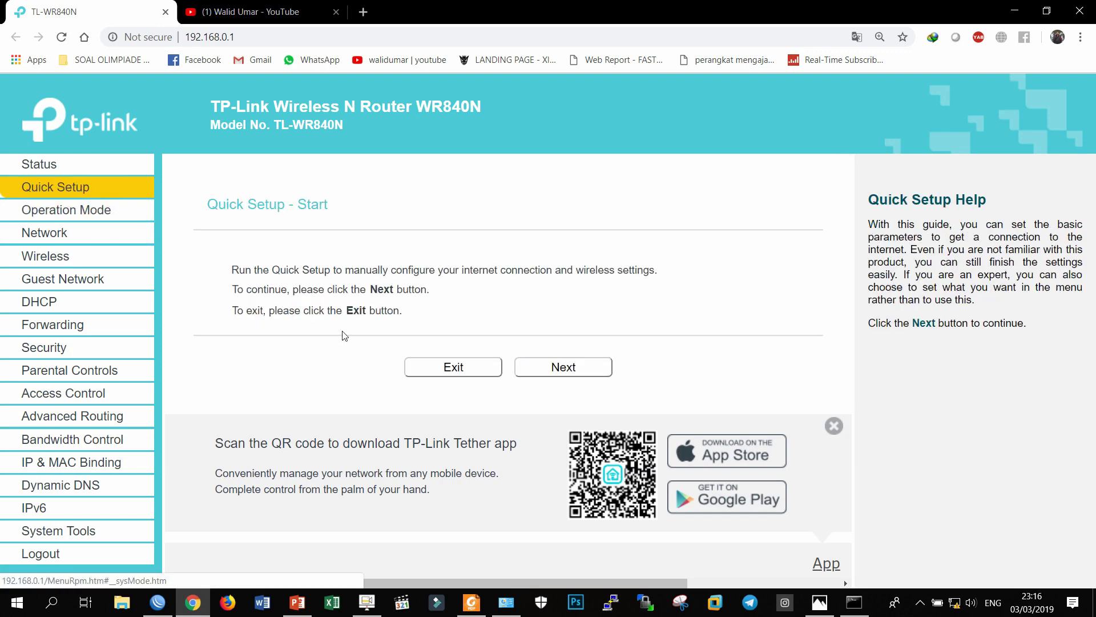
{"action": "left_click", "coordinate": [579, 374]}
{"action": "left_click", "coordinate": [240, 340]}
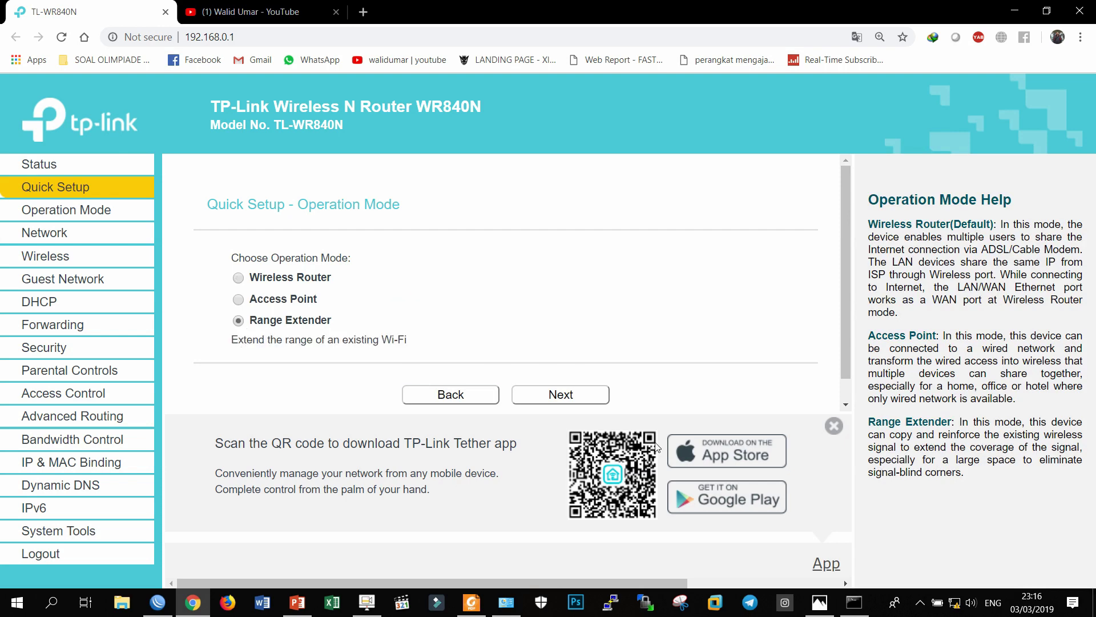
{"action": "left_click", "coordinate": [834, 425]}
{"action": "left_click", "coordinate": [591, 404]}
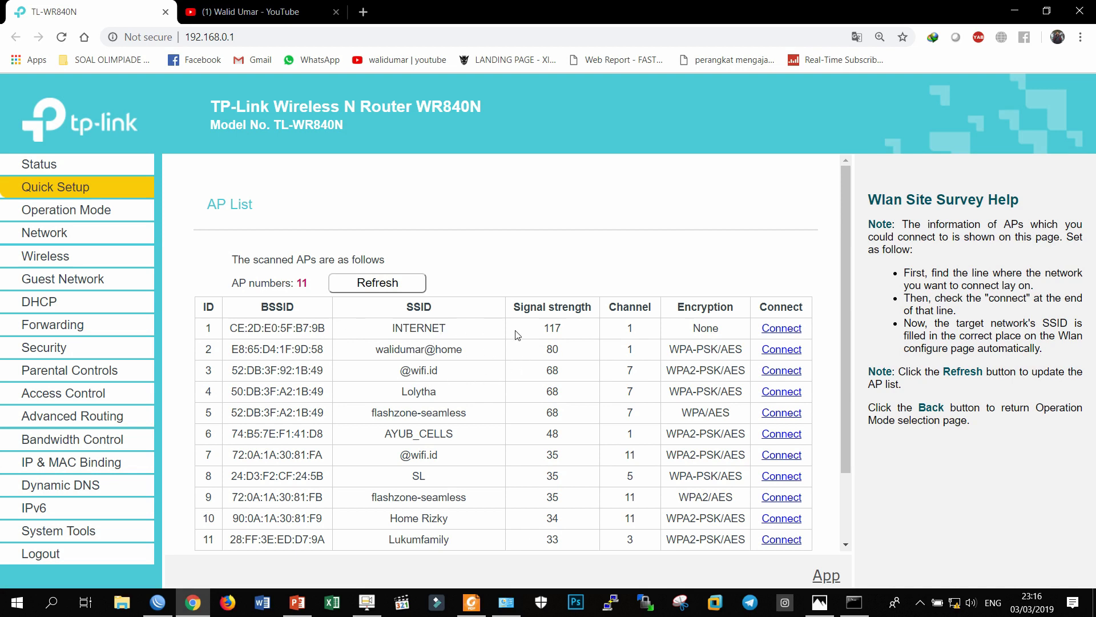
Bridge the extender to the open INTERNET network from the scanned list.
{"action": "double_click", "coordinate": [404, 330]}
{"action": "left_click", "coordinate": [783, 330]}
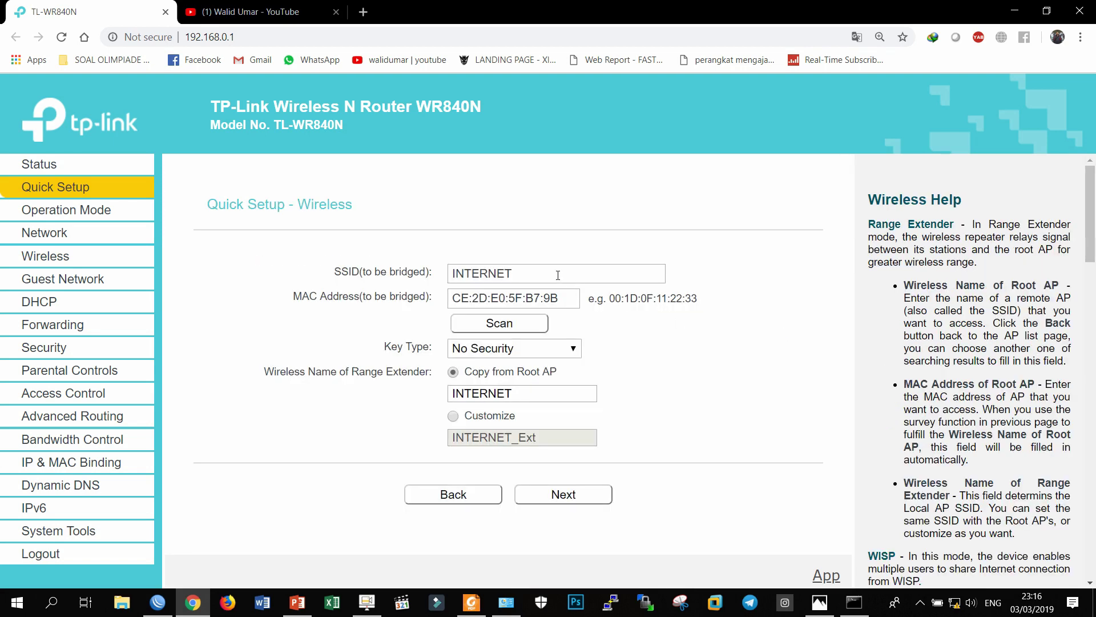
{"action": "left_click_drag", "start_coordinate": [558, 275], "coordinate": [404, 264]}
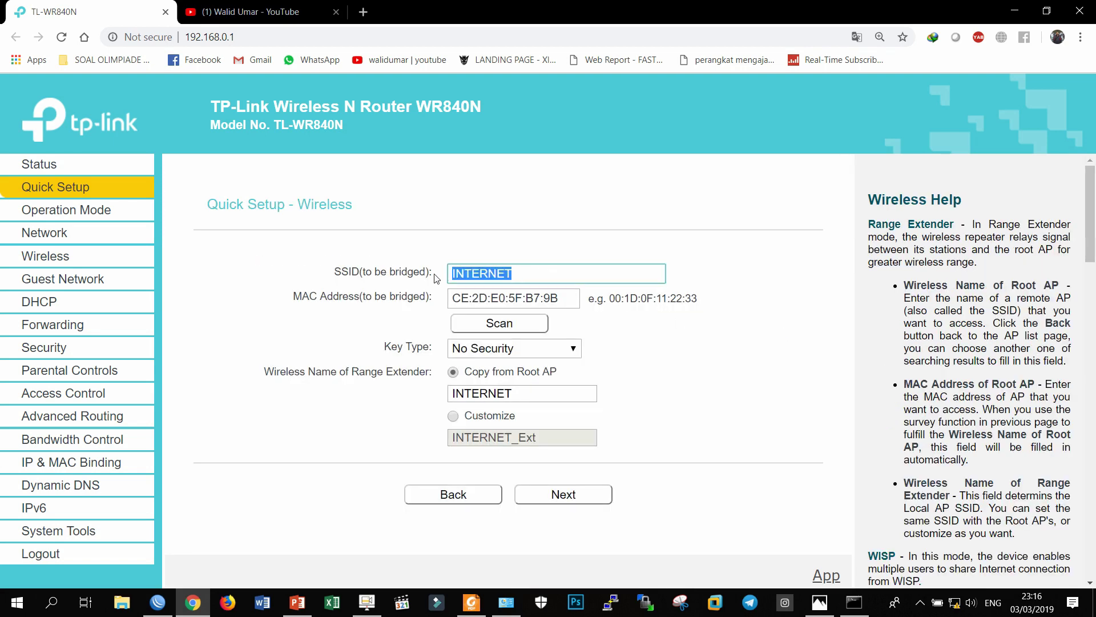
{"action": "left_click", "coordinate": [473, 241]}
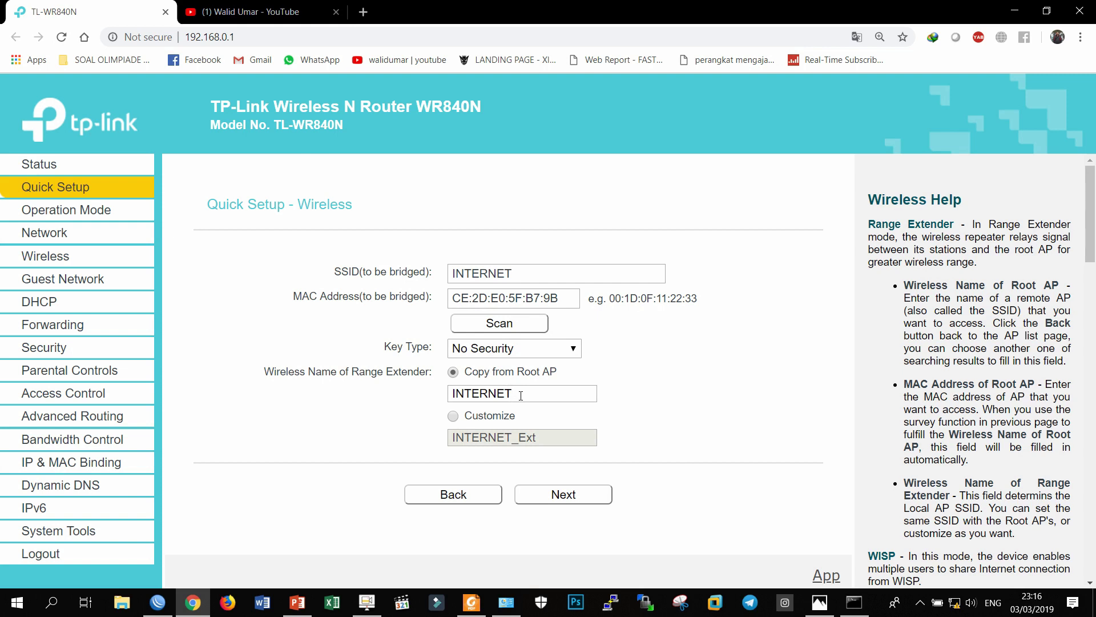
Customize the extender network name, replacing its suffix with 'w', and continue.
{"action": "left_click_drag", "start_coordinate": [516, 393], "coordinate": [448, 435]}
{"action": "left_click", "coordinate": [497, 421]}
{"action": "left_click", "coordinate": [453, 416]}
{"action": "left_click_drag", "start_coordinate": [538, 438], "coordinate": [524, 443]}
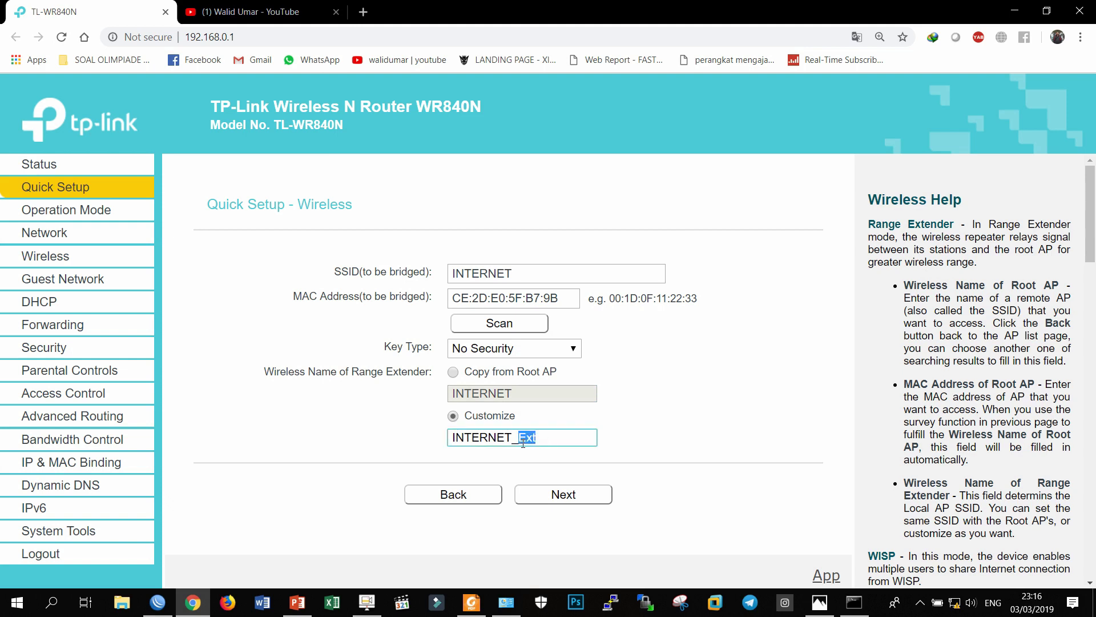
{"action": "type", "text": "walidumar"}
{"action": "left_click", "coordinate": [562, 494]}
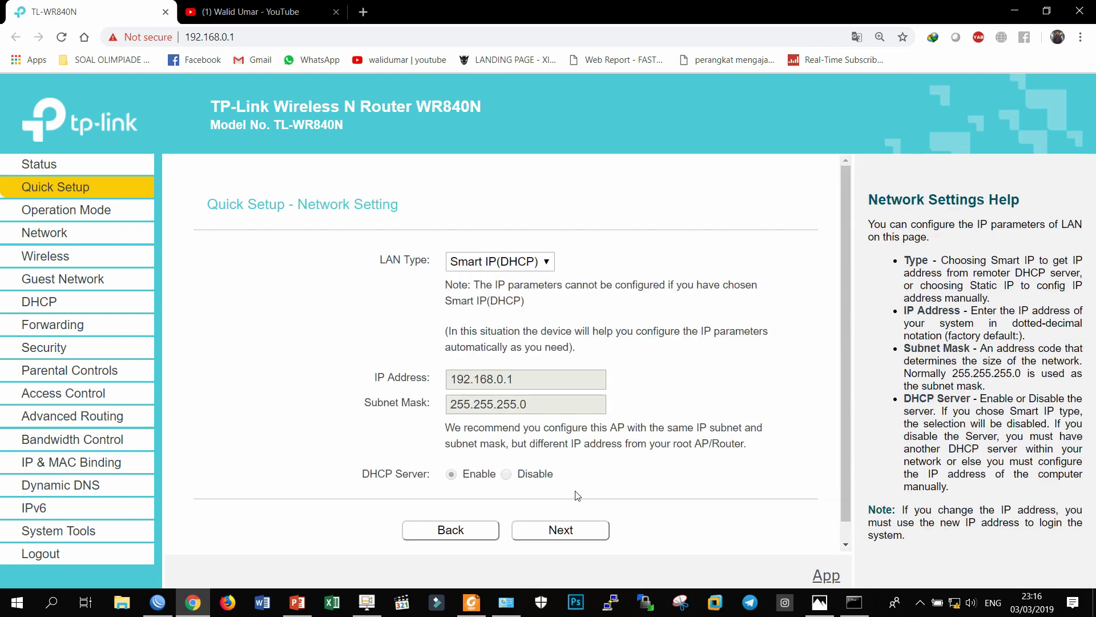
Keep Smart IP (DHCP), finish Quick Setup to reboot as Range Extender, and show Network Connections.
{"action": "left_click", "coordinate": [580, 532]}
{"action": "scroll", "coordinate": [580, 532], "scroll_direction": "down", "scroll_amount": 3}
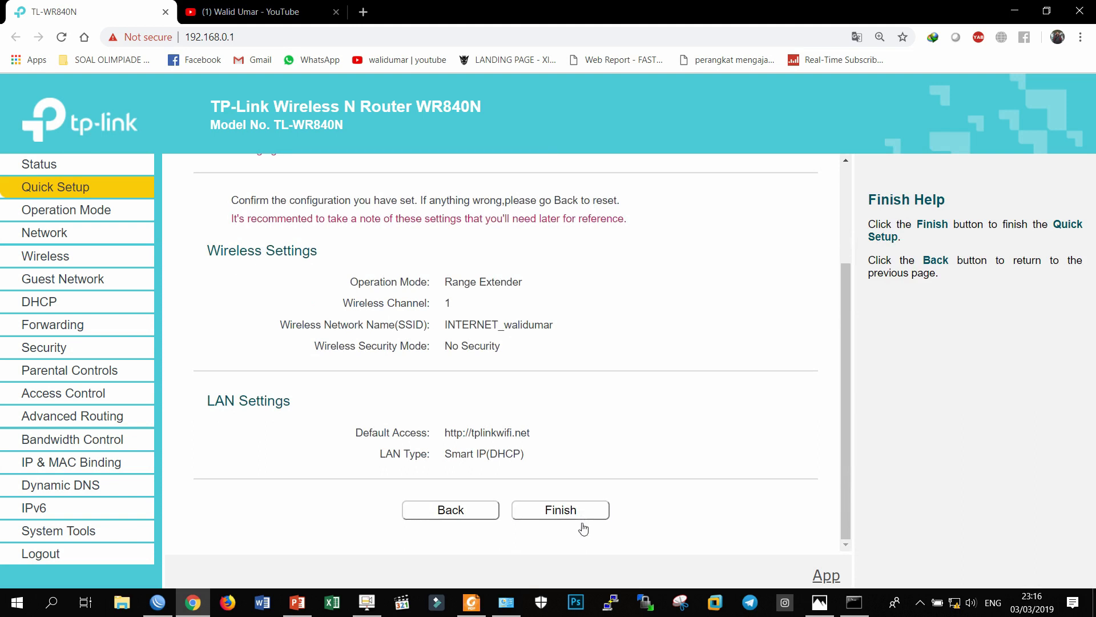
{"action": "left_click", "coordinate": [581, 511]}
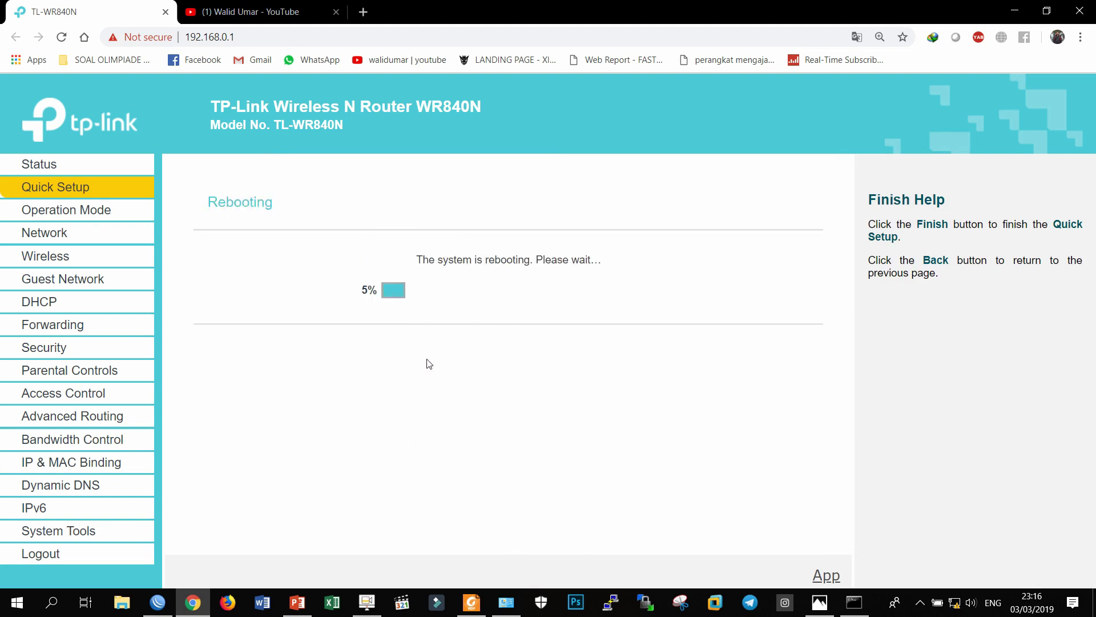
{"action": "left_click", "coordinate": [506, 608]}
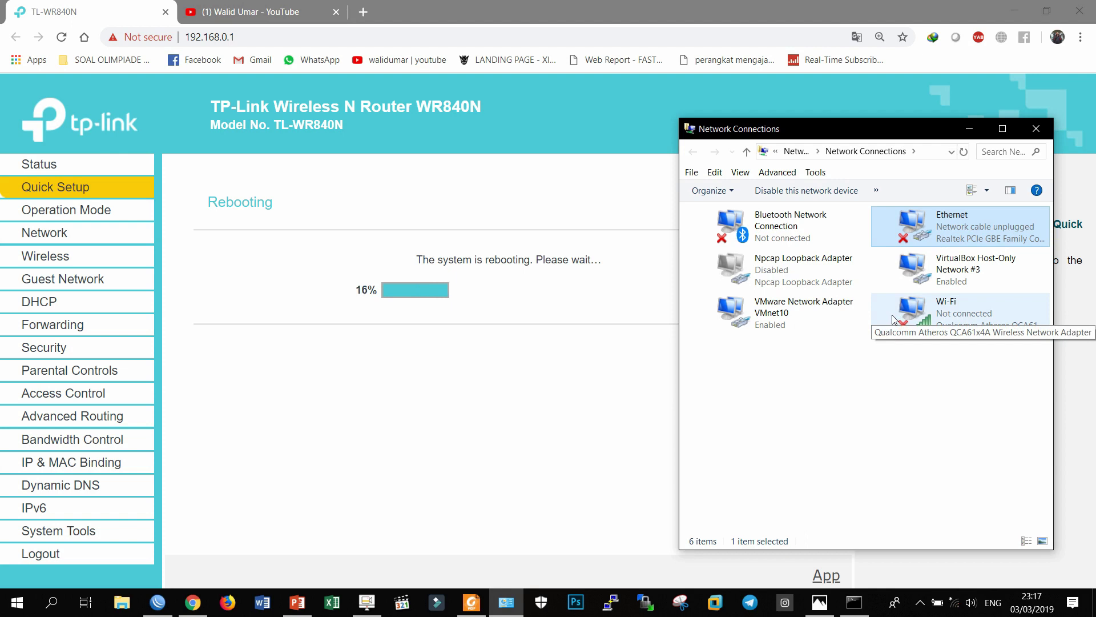
Check the Wi-Fi list, review Ethernet status details, and run Diagnose on the Ethernet connection.
{"action": "left_click", "coordinate": [954, 603]}
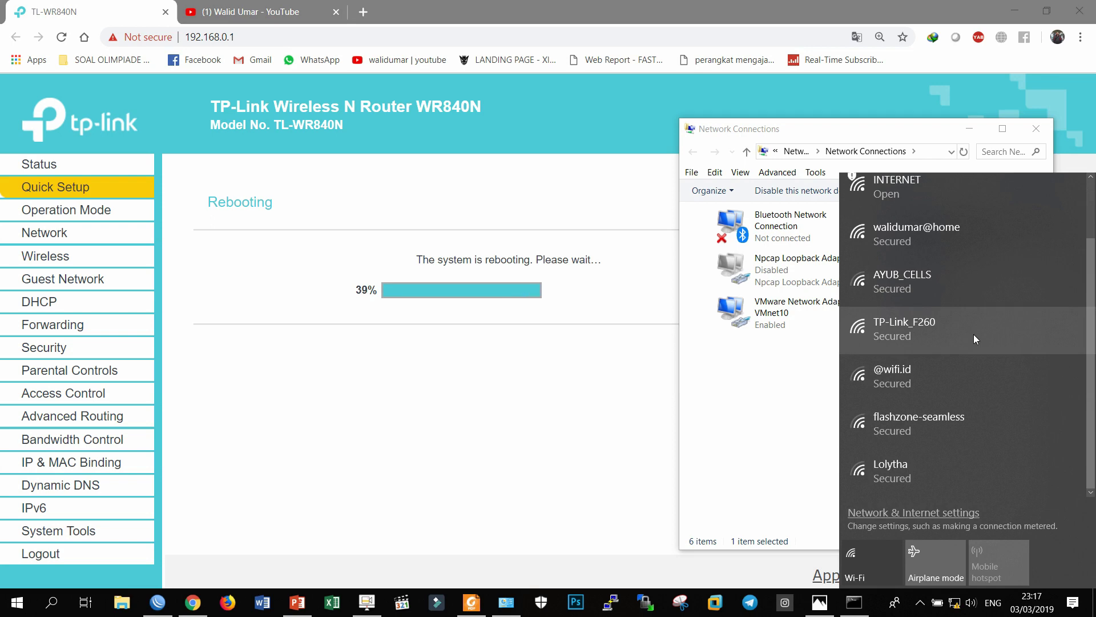
{"action": "left_click", "coordinate": [778, 410]}
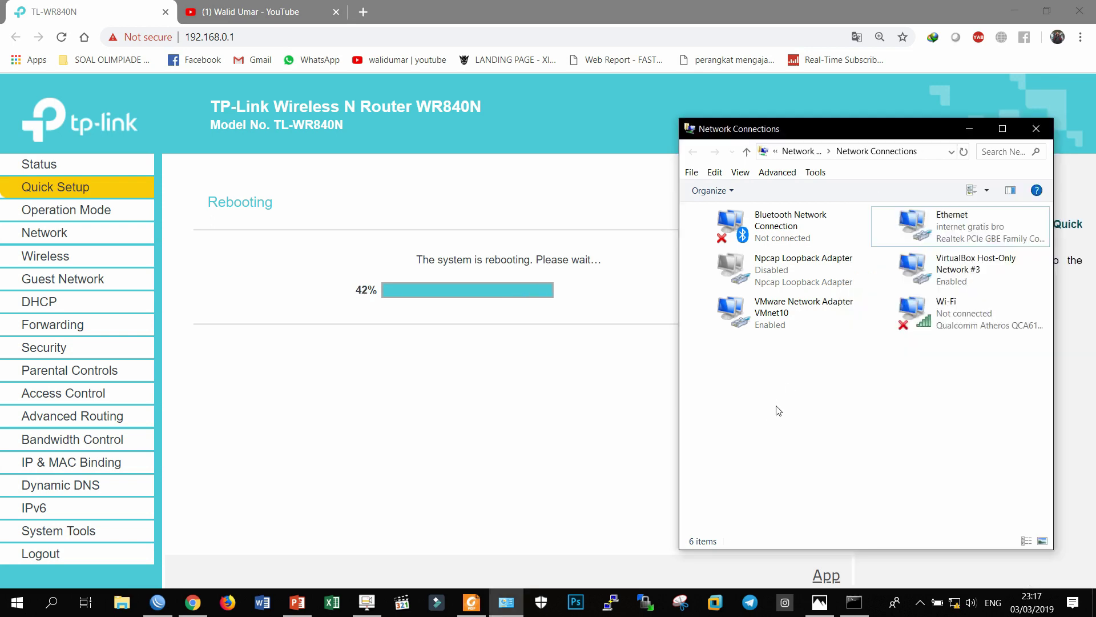
{"action": "double_click", "coordinate": [911, 237]}
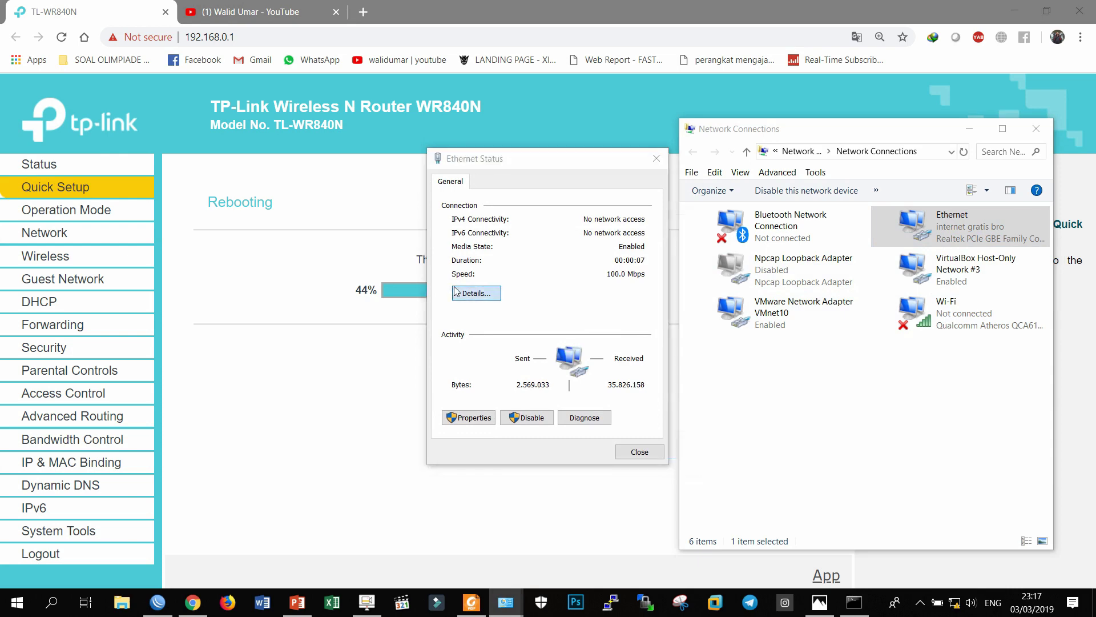
{"action": "left_click", "coordinate": [476, 292]}
{"action": "left_click", "coordinate": [665, 457]}
{"action": "left_click", "coordinate": [584, 417]}
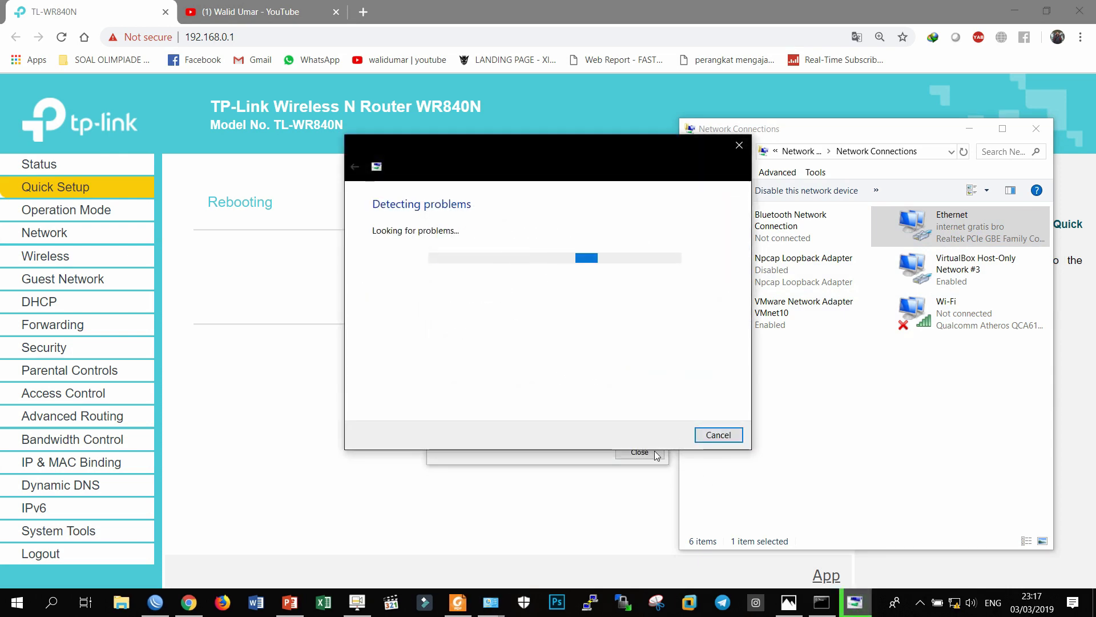
{"action": "left_click", "coordinate": [641, 456]}
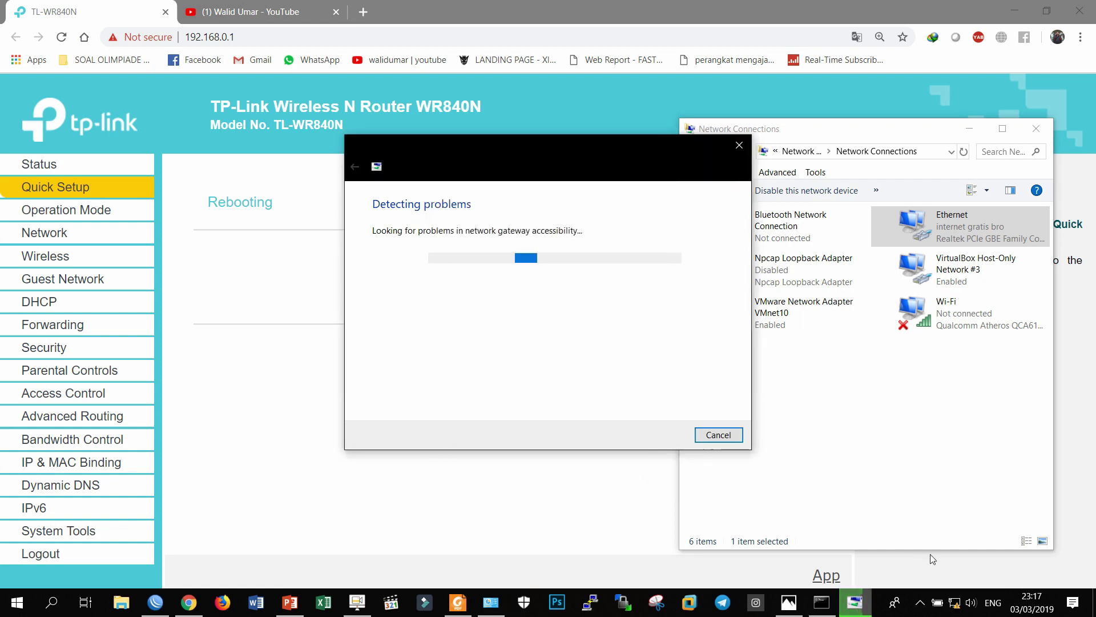
{"action": "mouse_move", "coordinate": [955, 611]}
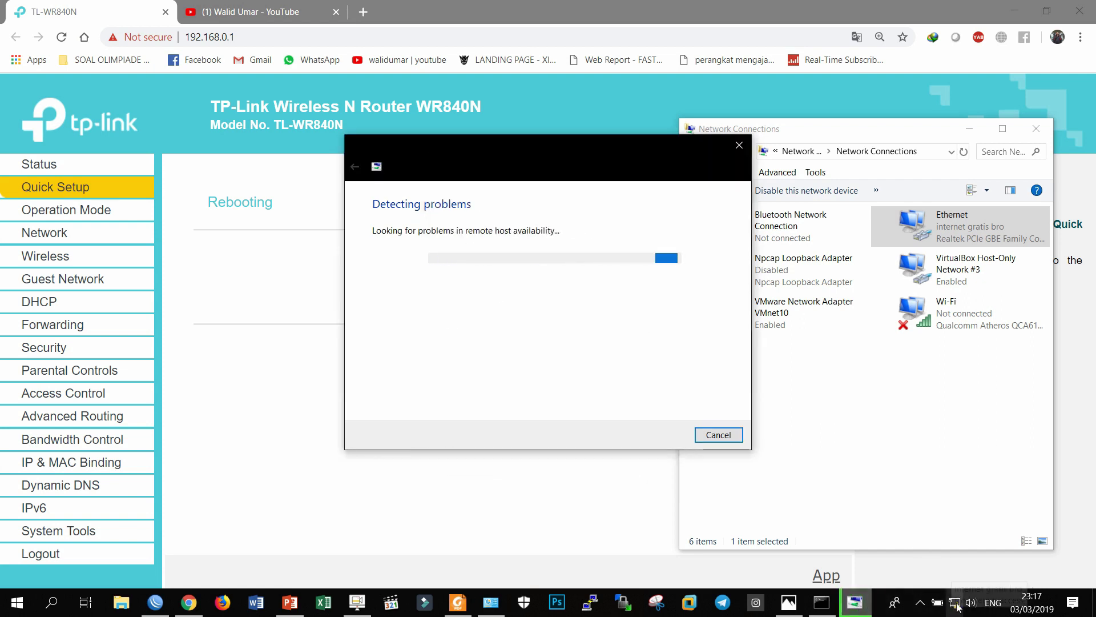
Join the open extended Wi-Fi network from the taskbar network list.
{"action": "left_click", "coordinate": [954, 604]}
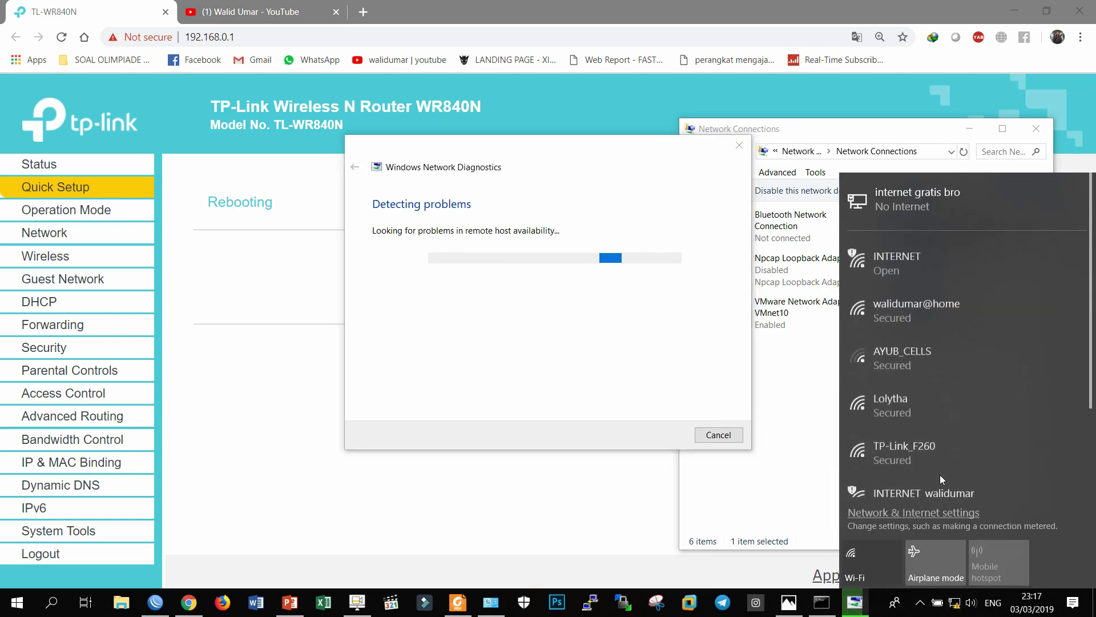
{"action": "scroll", "coordinate": [954, 460], "scroll_direction": "down", "scroll_amount": 2}
{"action": "left_click", "coordinate": [954, 400]}
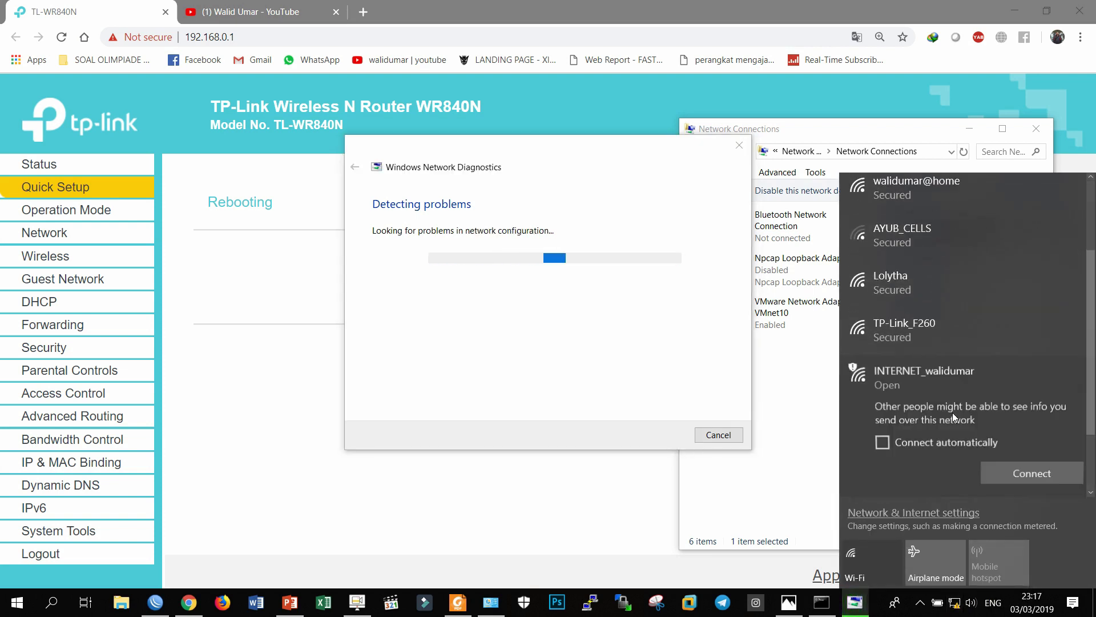
{"action": "left_click", "coordinate": [999, 474]}
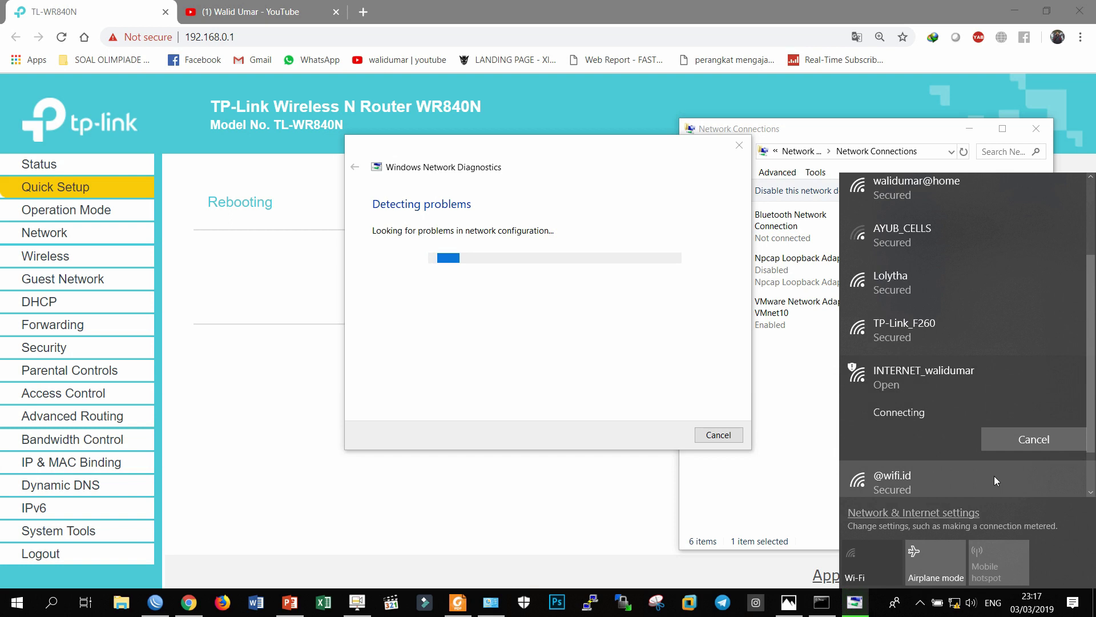
{"action": "left_click", "coordinate": [835, 436]}
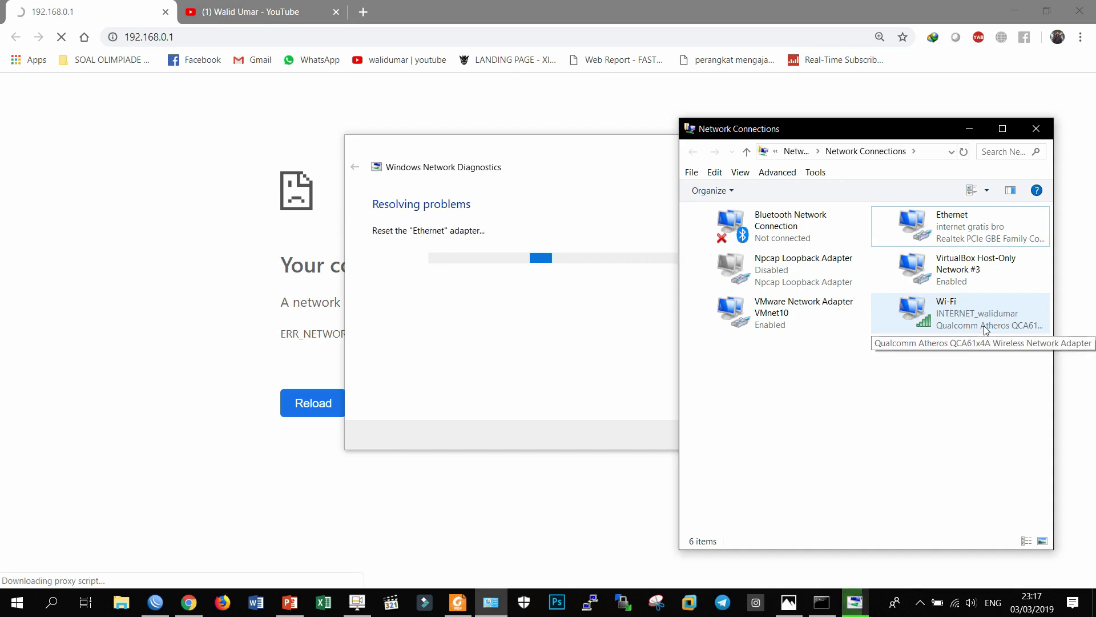
{"action": "double_click", "coordinate": [984, 325]}
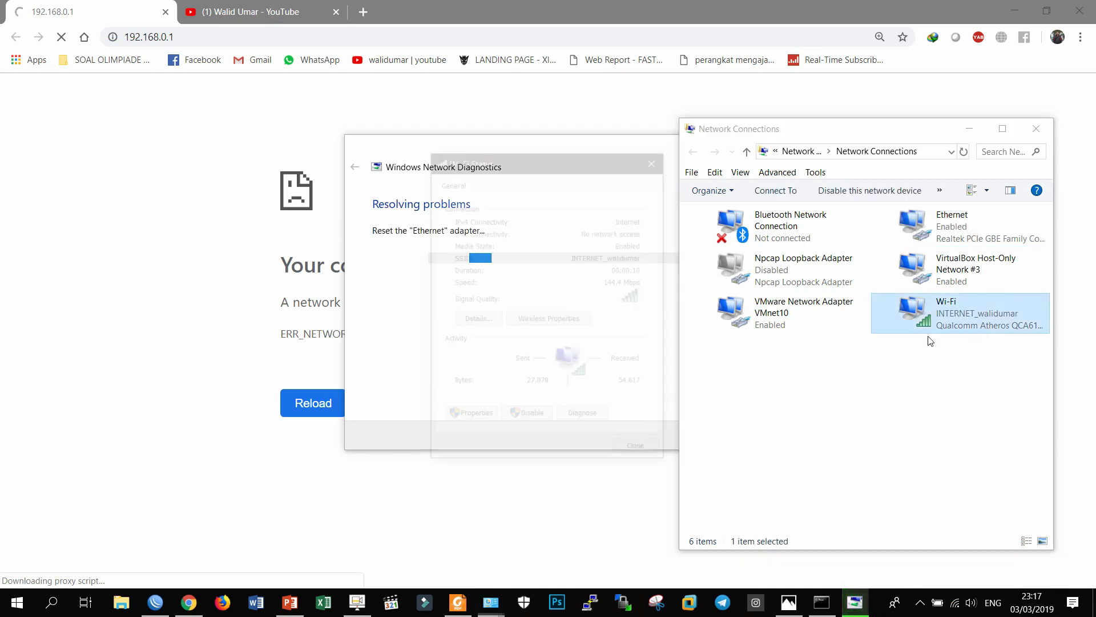
{"action": "left_click", "coordinate": [478, 318]}
{"action": "left_click", "coordinate": [577, 276]}
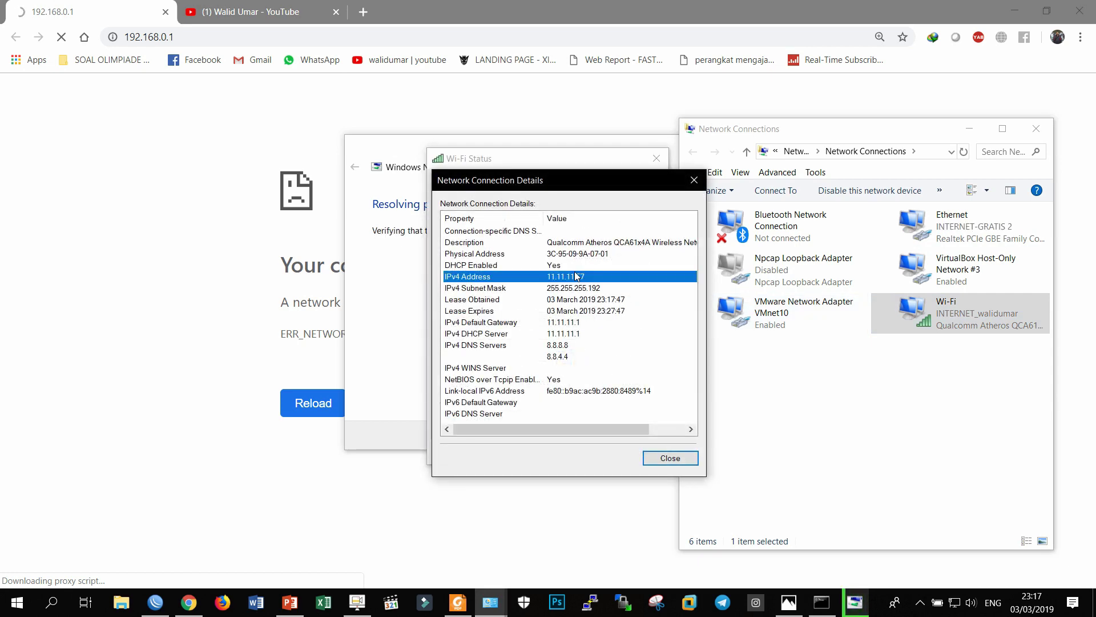
{"action": "left_click", "coordinate": [686, 458]}
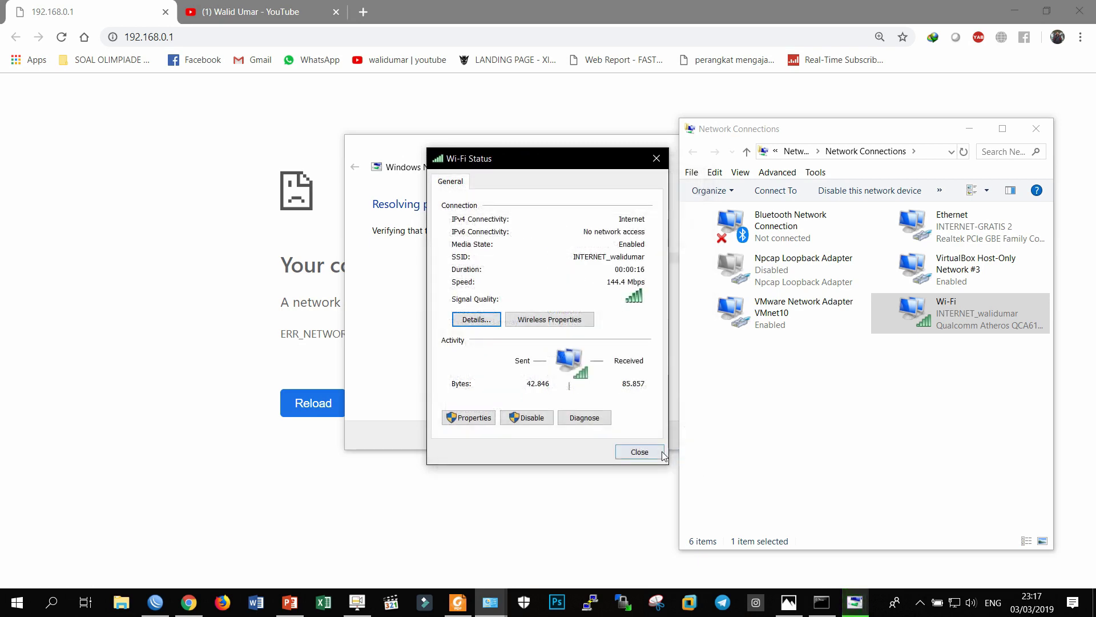
{"action": "left_click", "coordinate": [642, 453]}
{"action": "double_click", "coordinate": [942, 249]}
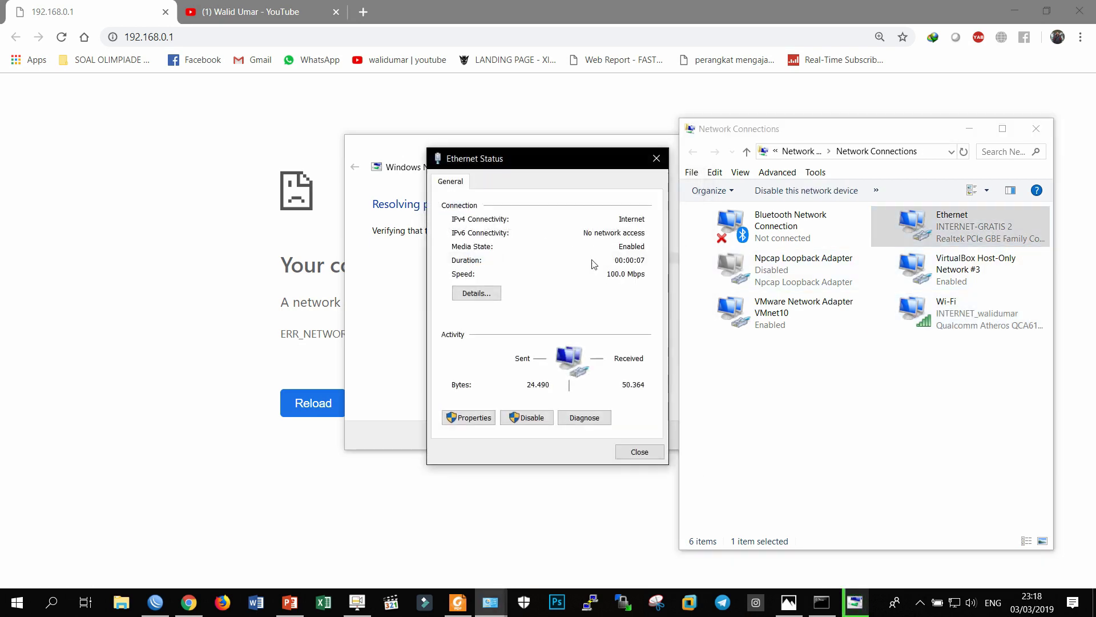
{"action": "left_click", "coordinate": [476, 292]}
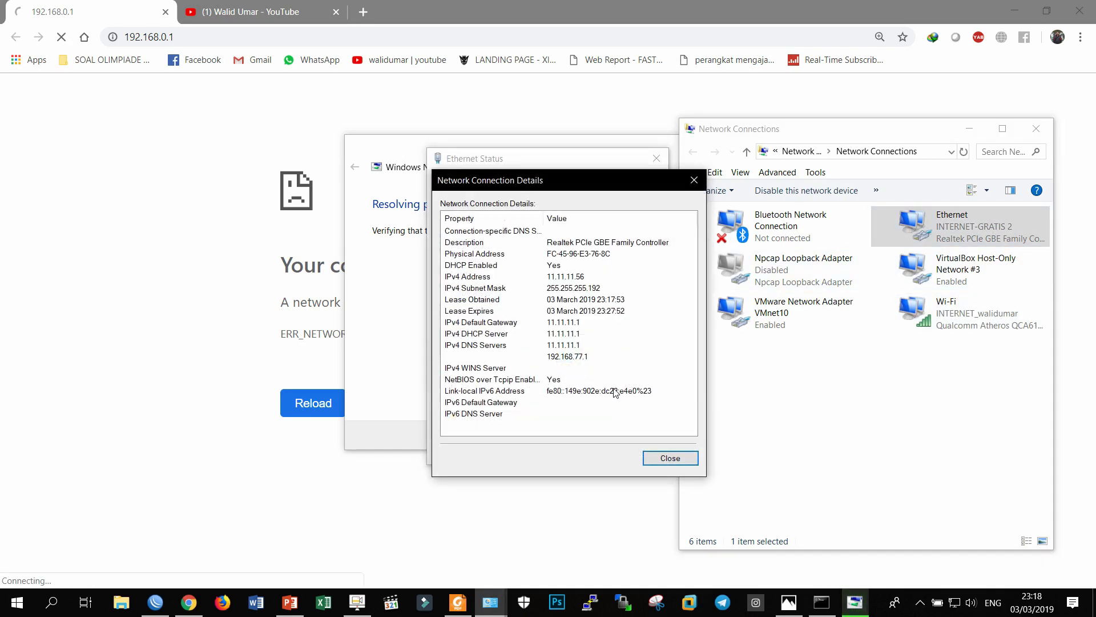
{"action": "left_click", "coordinate": [662, 457]}
{"action": "left_click", "coordinate": [655, 450]}
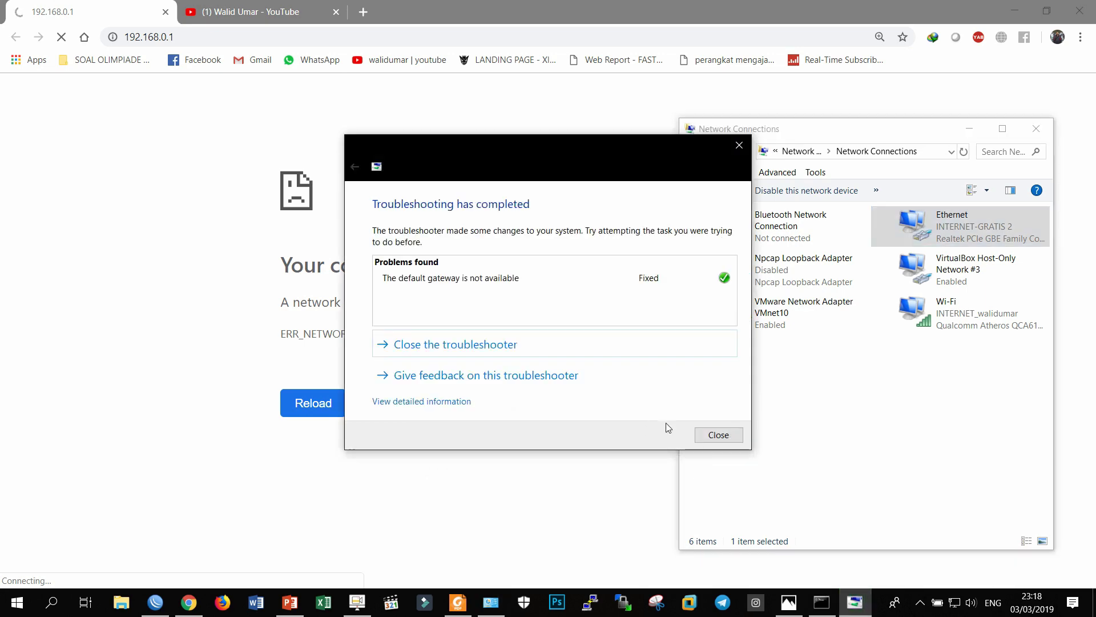
Close the troubleshooter, play the MultiBoot USB installer video muted past the ad, then close YouTube.
{"action": "left_click", "coordinate": [717, 433]}
{"action": "left_click", "coordinate": [298, 21]}
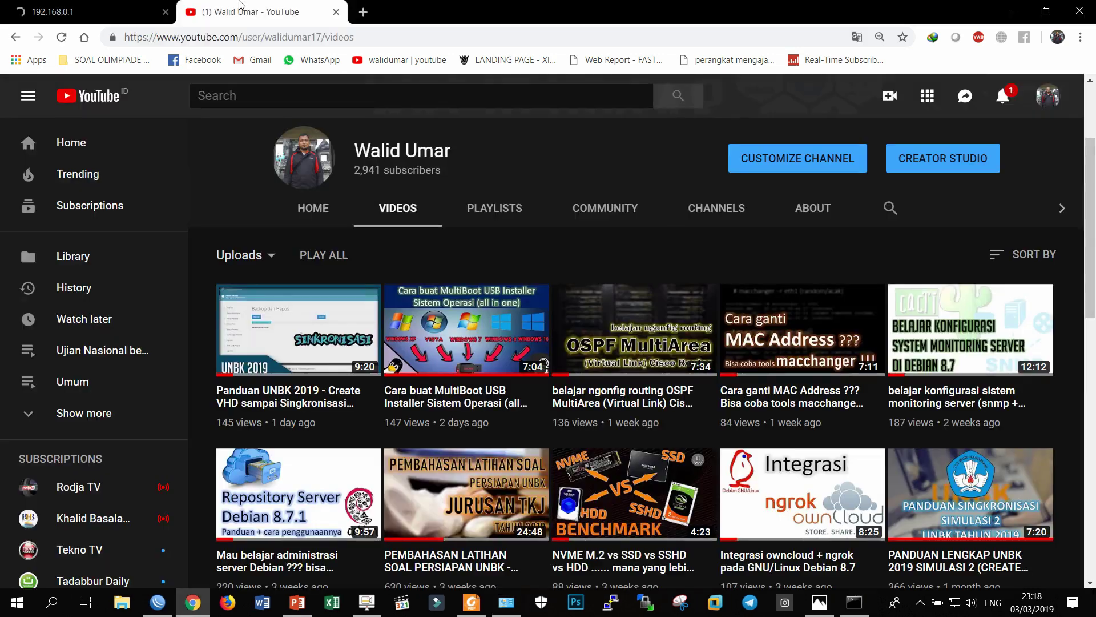
{"action": "left_click", "coordinate": [487, 334]}
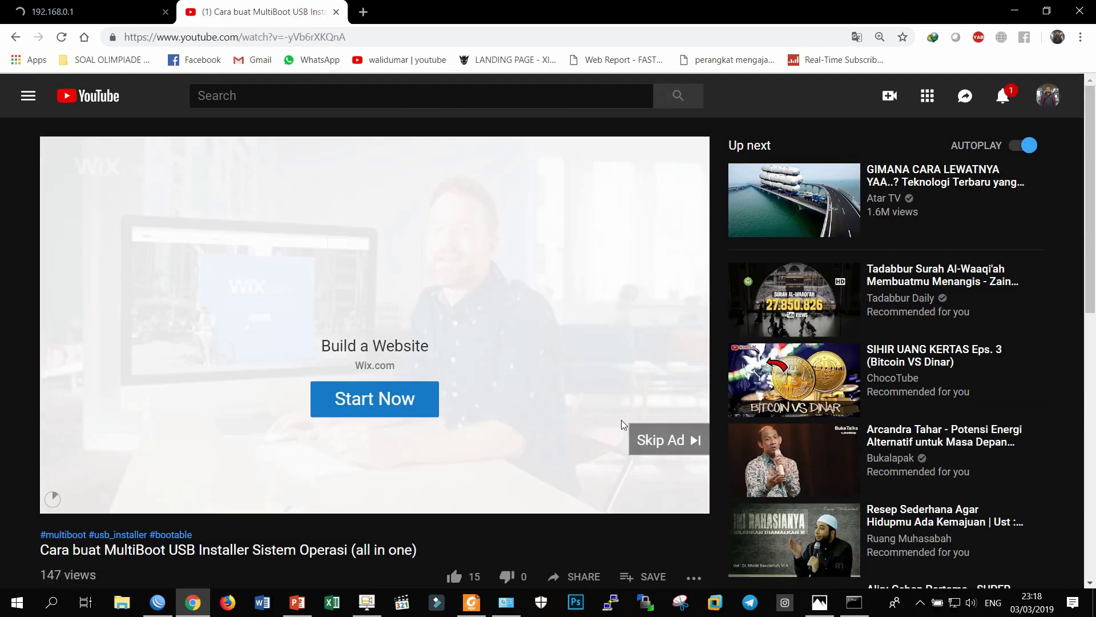
{"action": "left_click", "coordinate": [657, 440]}
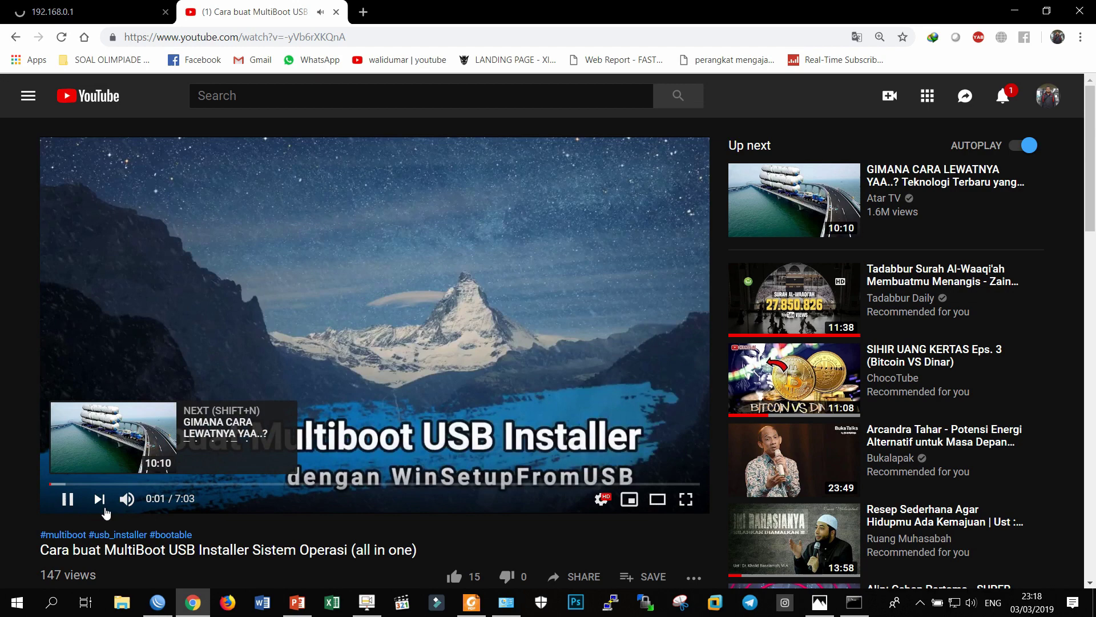
{"action": "left_click", "coordinate": [126, 499]}
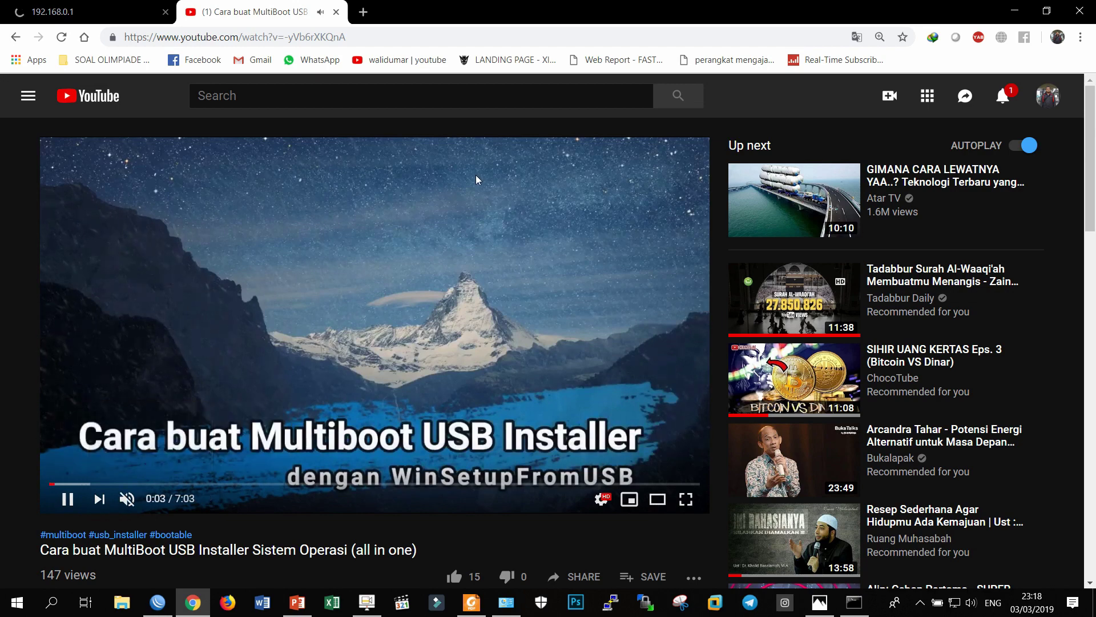
{"action": "left_click", "coordinate": [337, 13]}
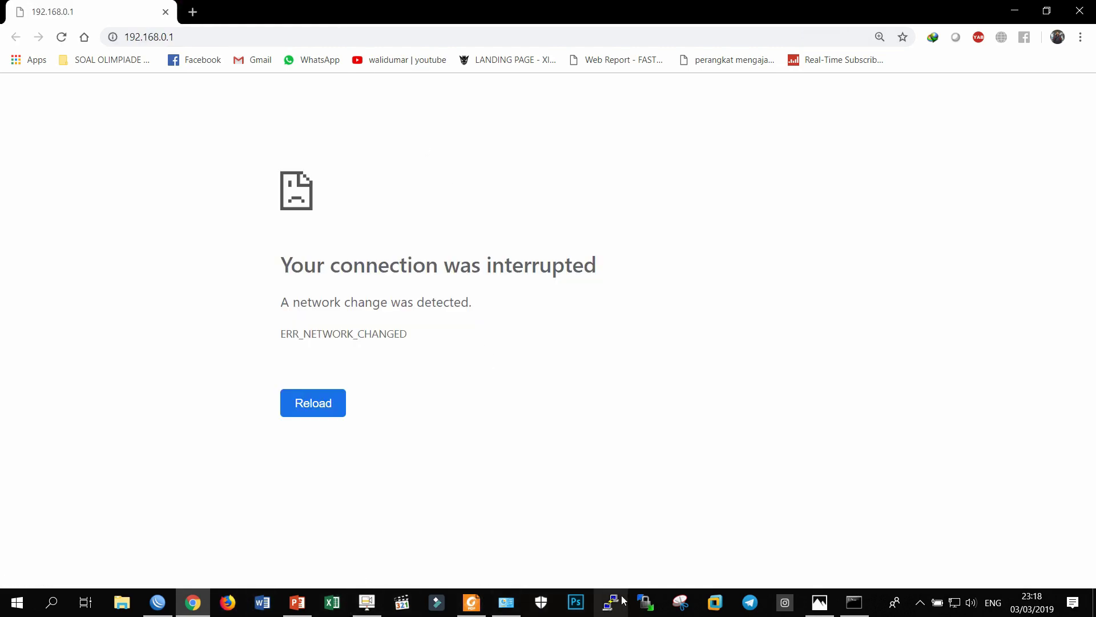
Open Screenshot_13 in Photos and page through the Wireless Router, Access Point and Range Extender diagrams.
{"action": "mouse_move", "coordinate": [859, 602]}
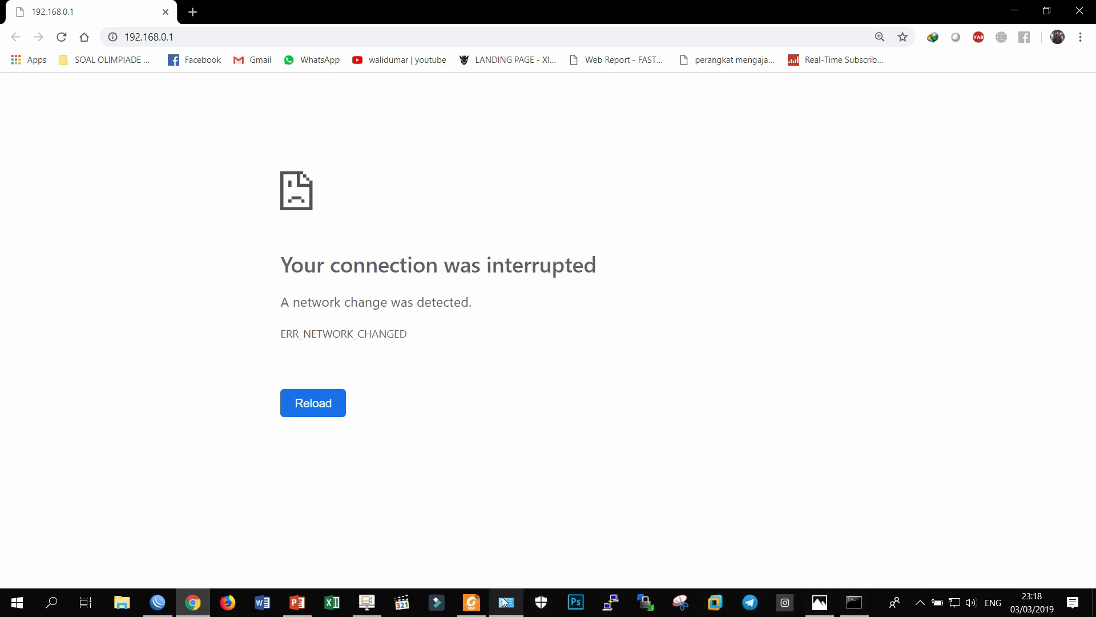
{"action": "mouse_move", "coordinate": [504, 601]}
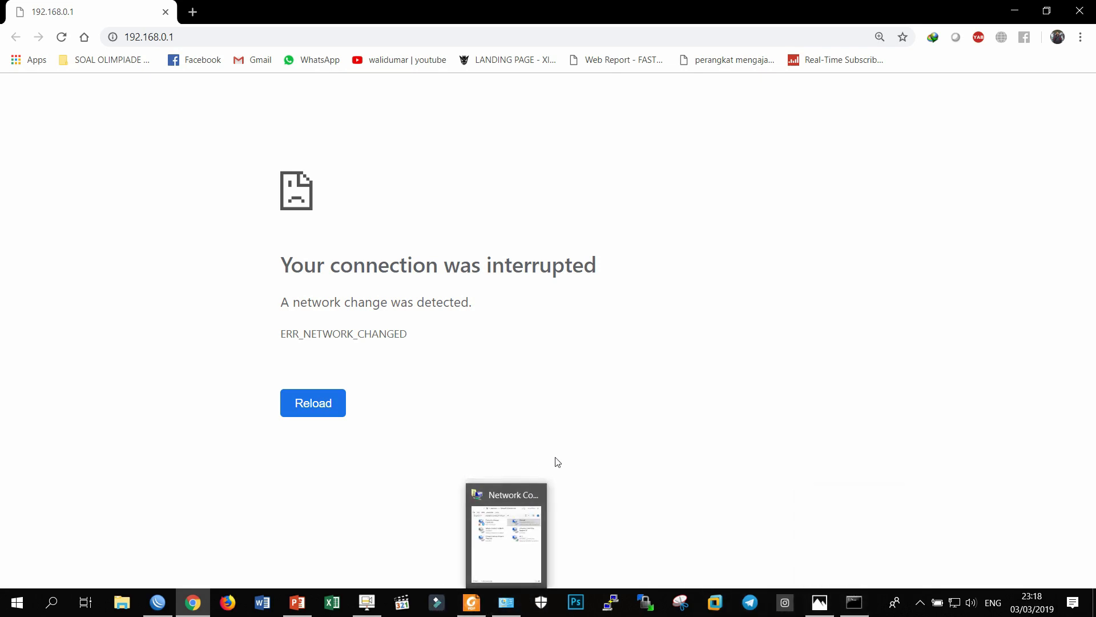
{"action": "left_click", "coordinate": [506, 603]}
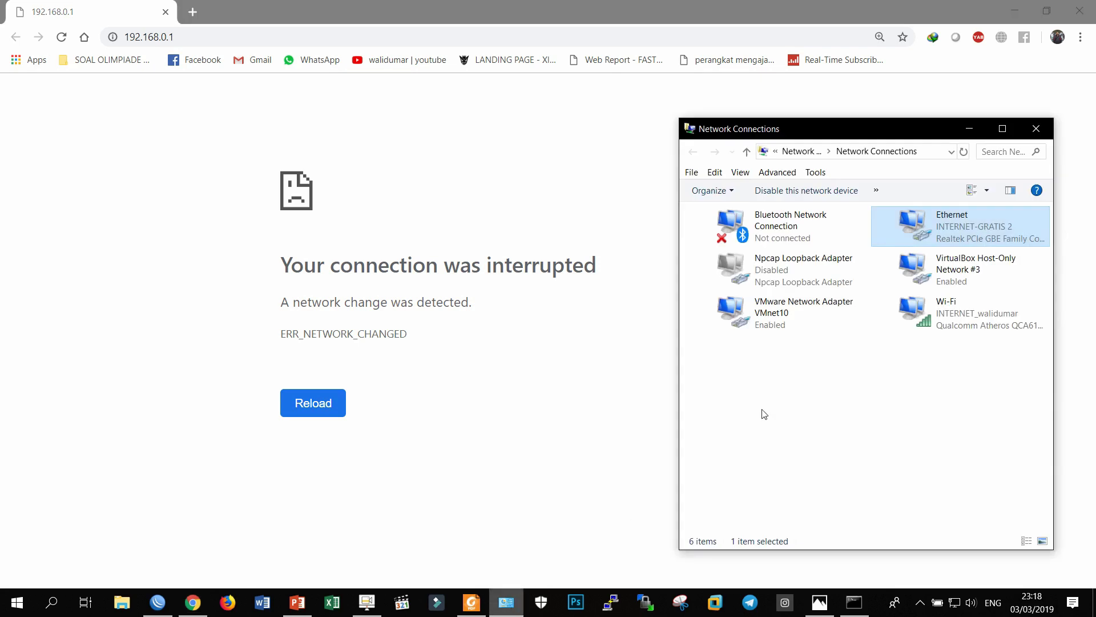
{"action": "left_click", "coordinate": [819, 602]}
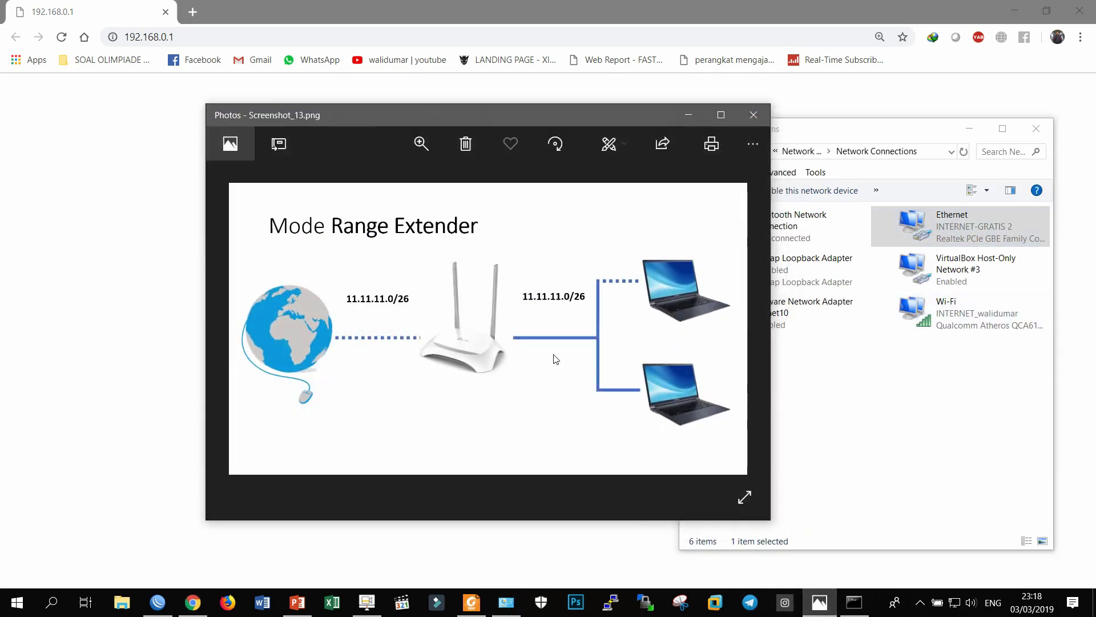
{"action": "left_click", "coordinate": [239, 338]}
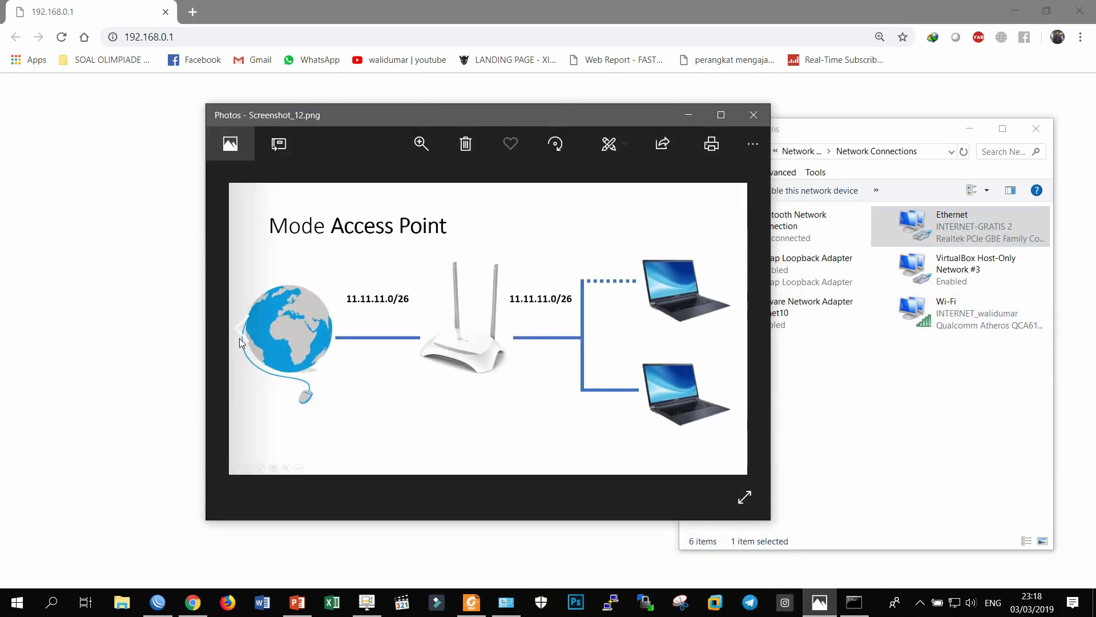
{"action": "left_click", "coordinate": [238, 338]}
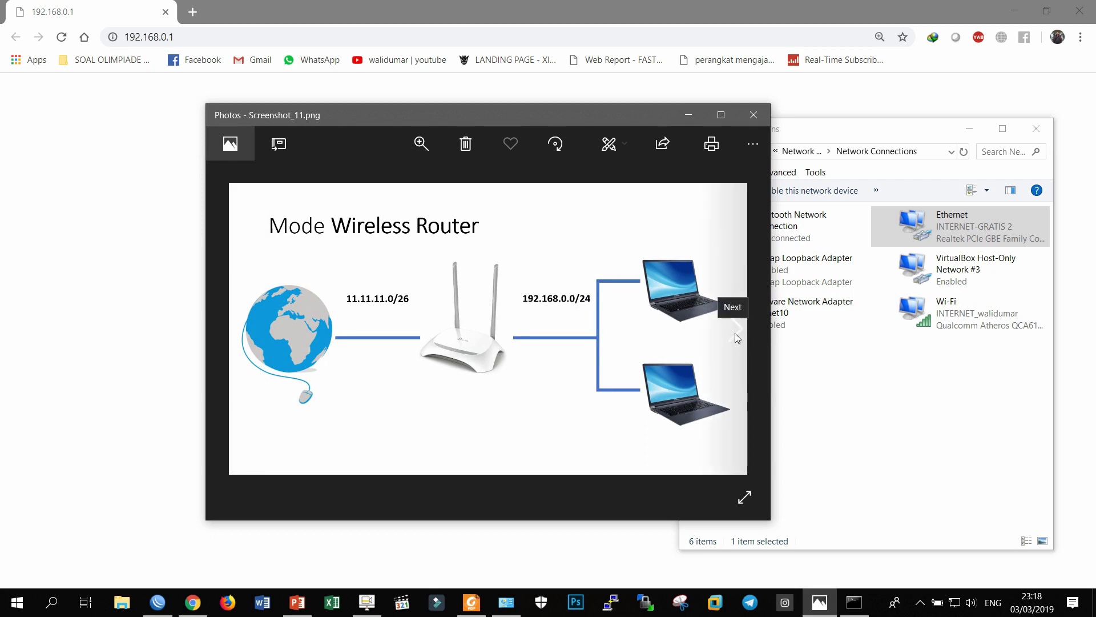
{"action": "left_click", "coordinate": [735, 334]}
{"action": "left_click", "coordinate": [735, 333]}
Close the Network Connections window and the Photos viewer.
{"action": "left_click", "coordinate": [887, 399]}
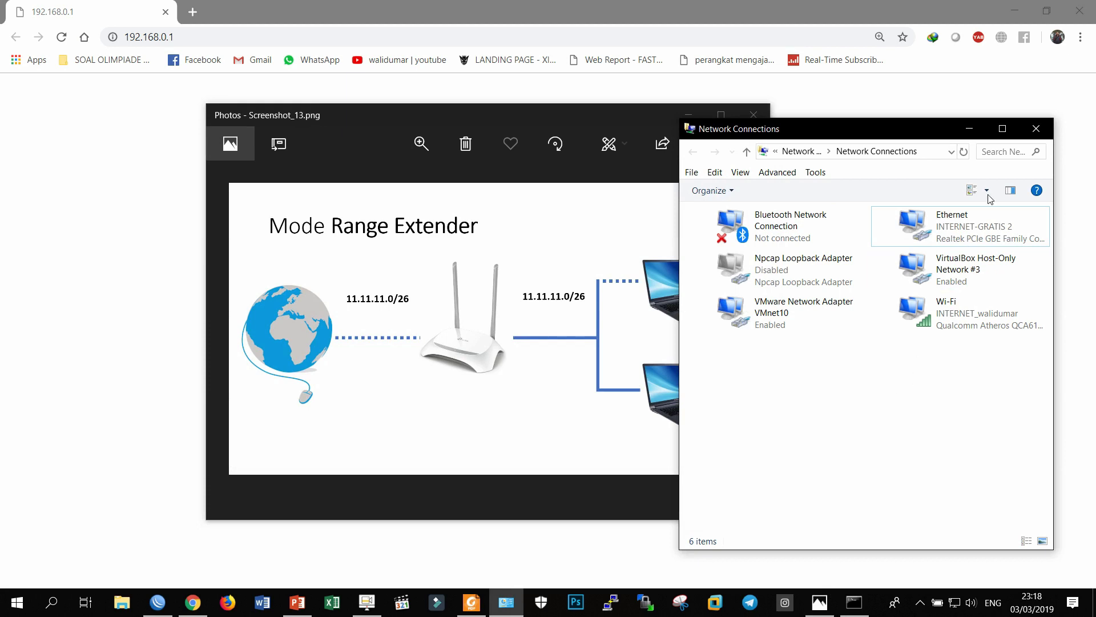
{"action": "left_click", "coordinate": [1036, 128]}
{"action": "left_click", "coordinate": [763, 114]}
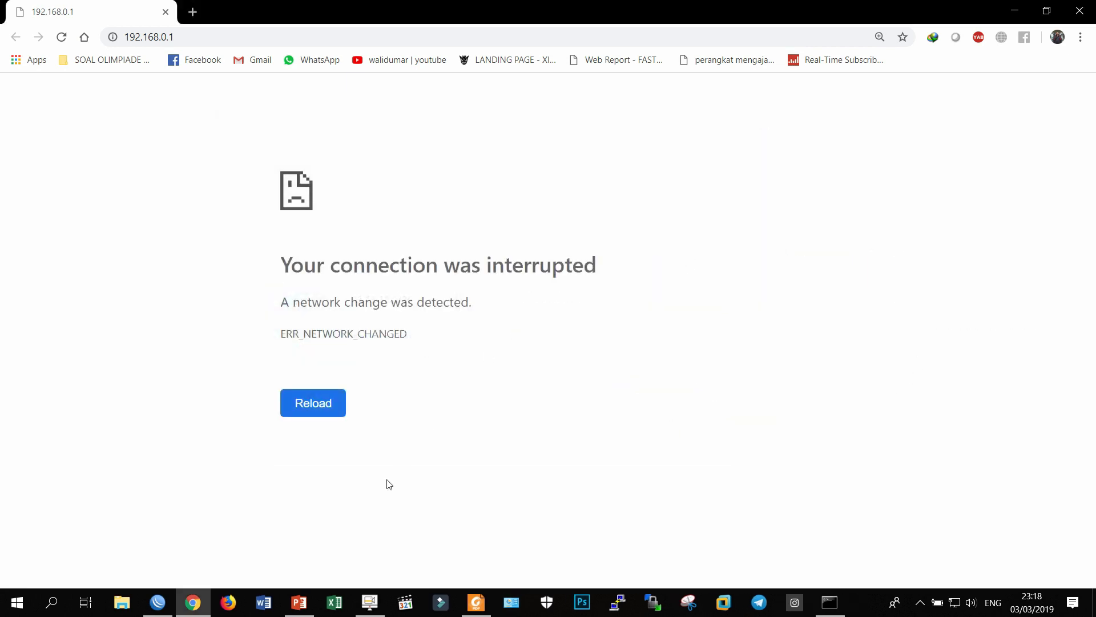
{"action": "left_click", "coordinate": [370, 602]}
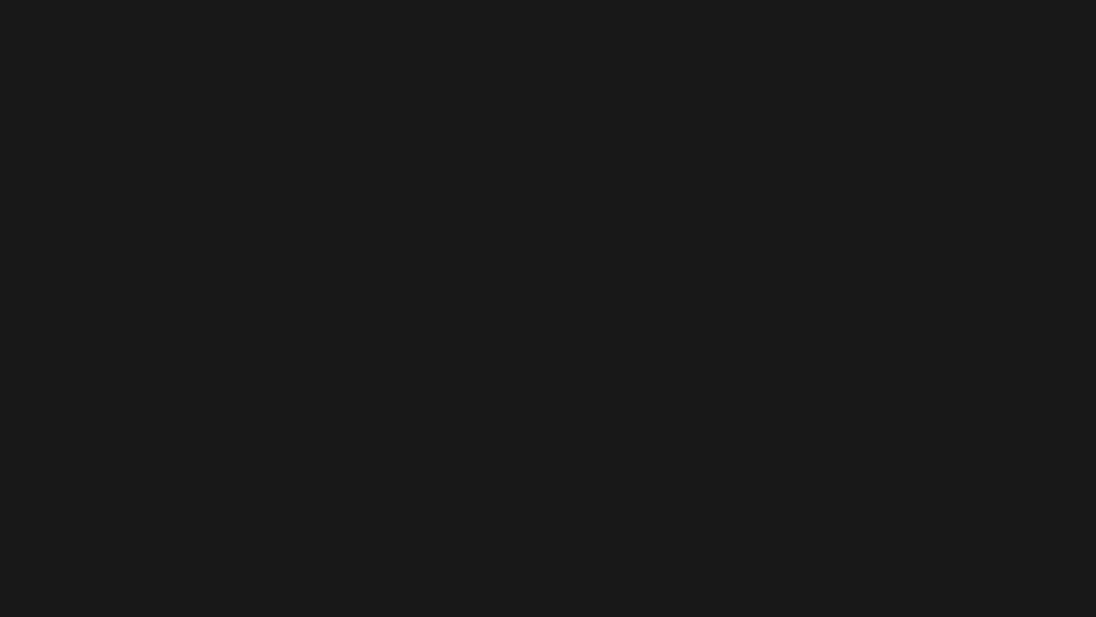